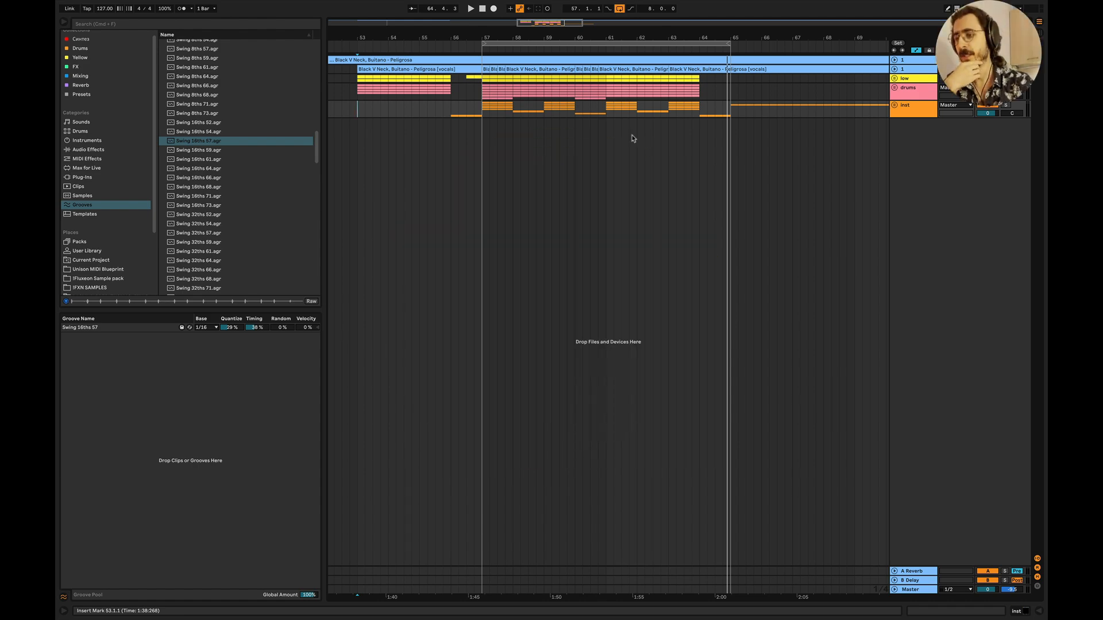
Step: Unfold the full Peligrosa reference track to show its waveform and bring its earlier sections into view
scroll(545, 132, "left", 2)
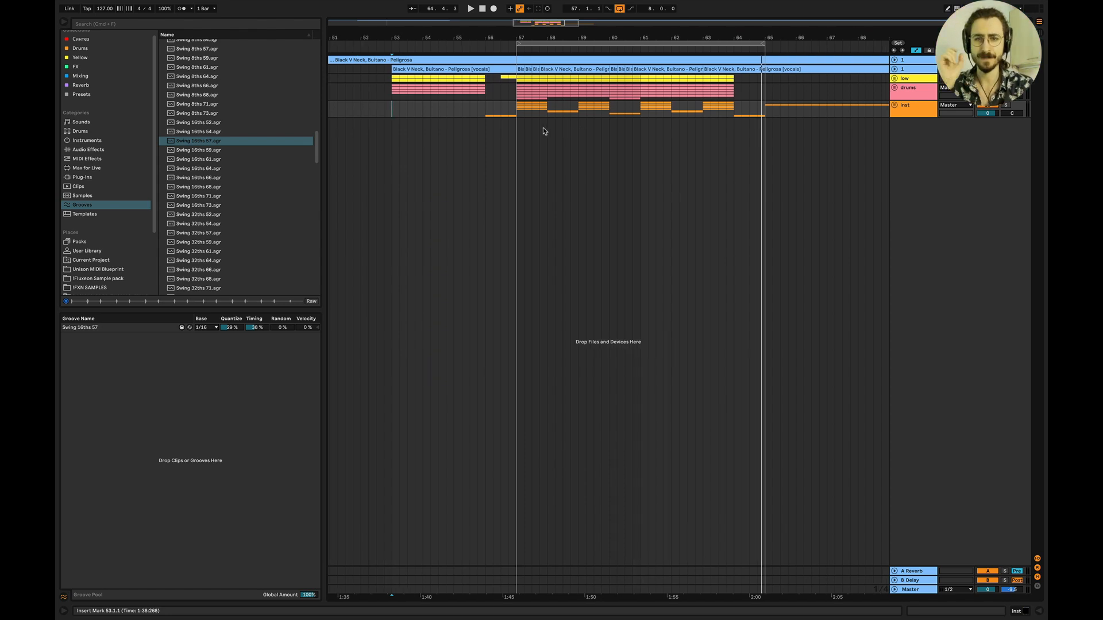
scroll(623, 118, "right", 2)
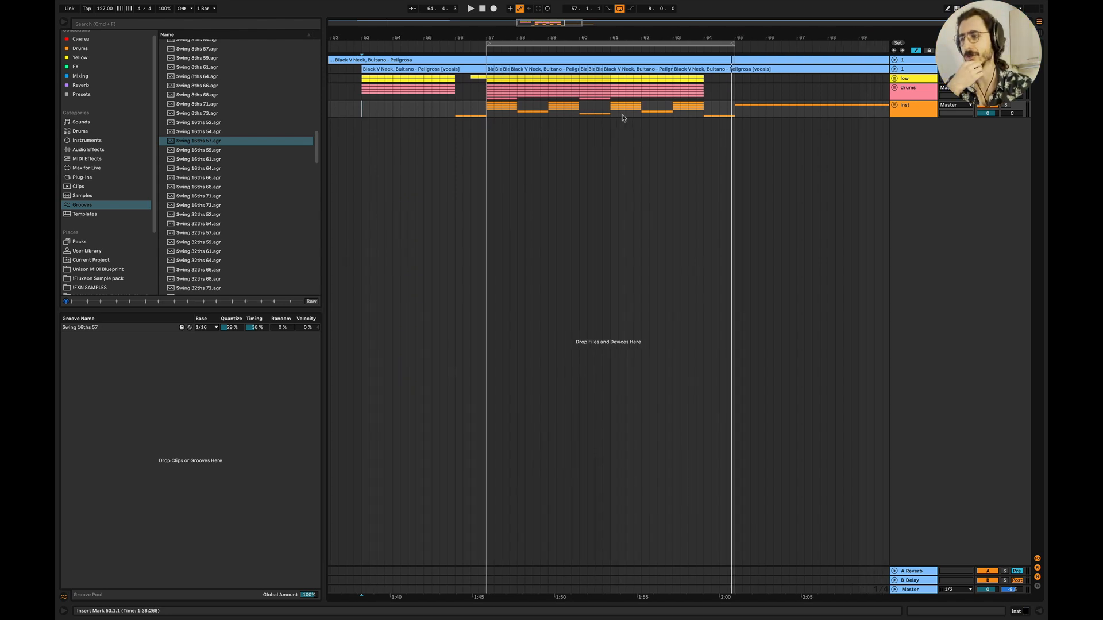
left_click(895, 60)
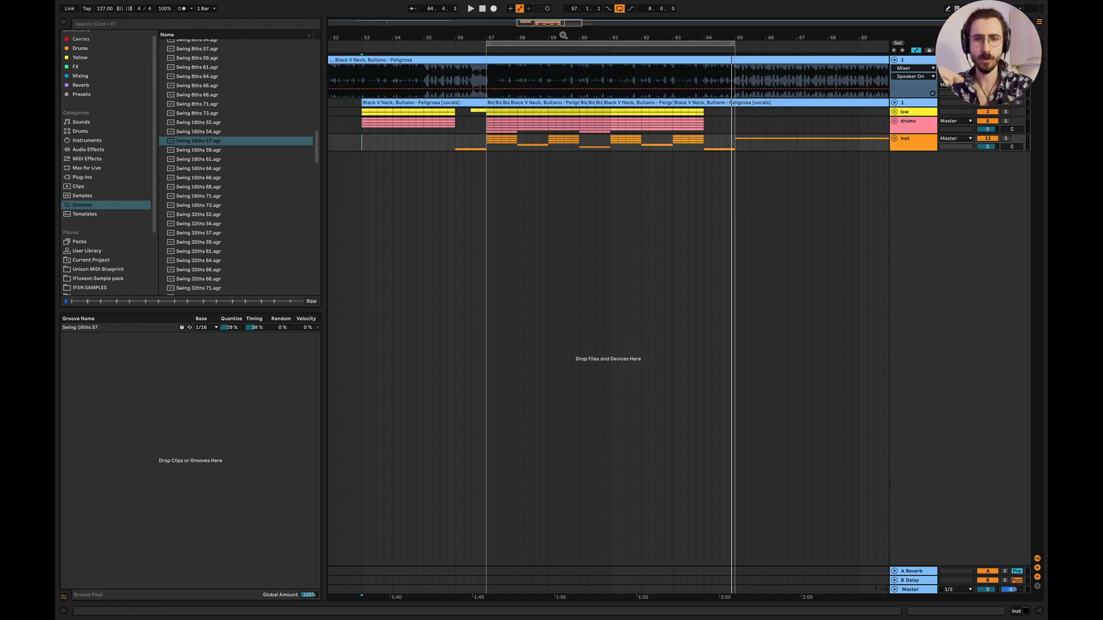
left_click_drag(559, 26, 550, 3)
scroll(453, 167, "left", 5)
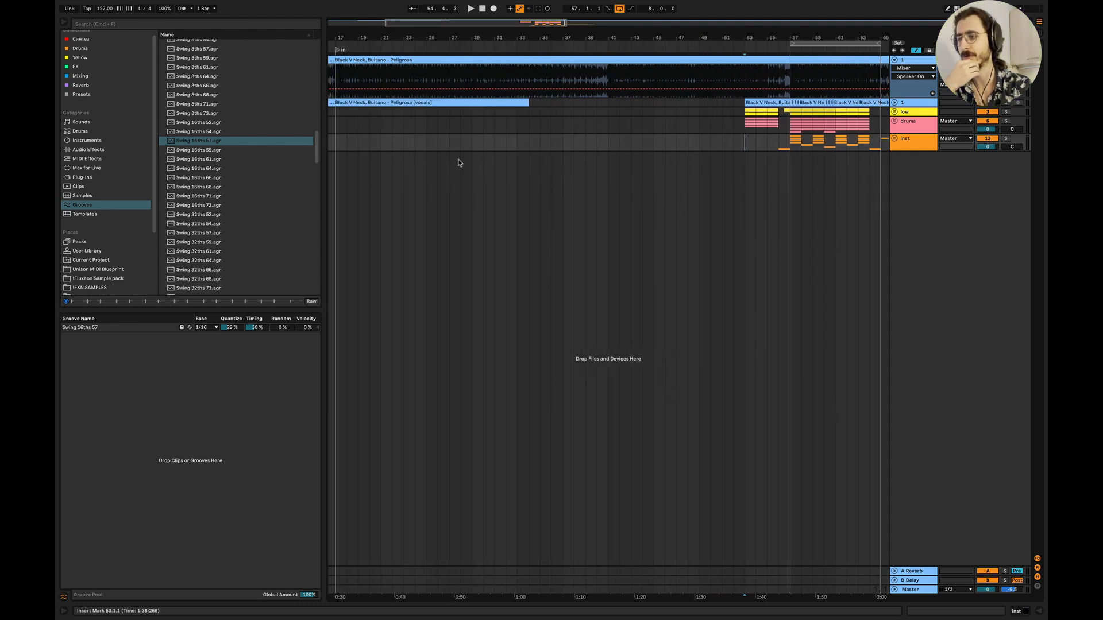
Step: Delete the earlier Peligrosa vocals clip that ends at bar 34
left_click(447, 109)
left_click(446, 104)
scroll(444, 106, "right", 4)
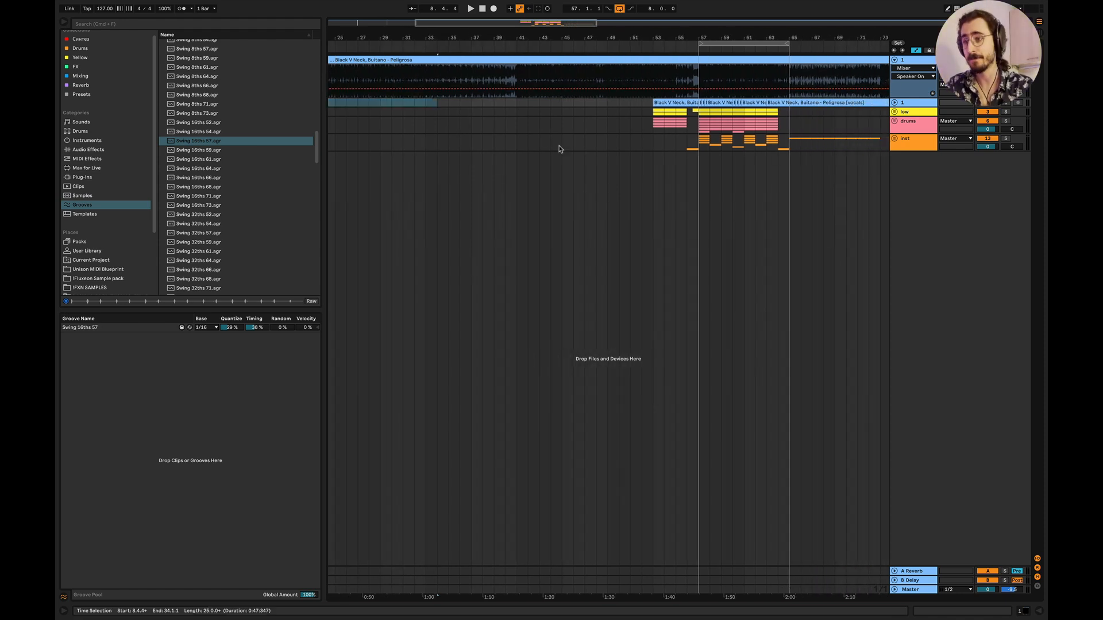
scroll(523, 110, "up", 3)
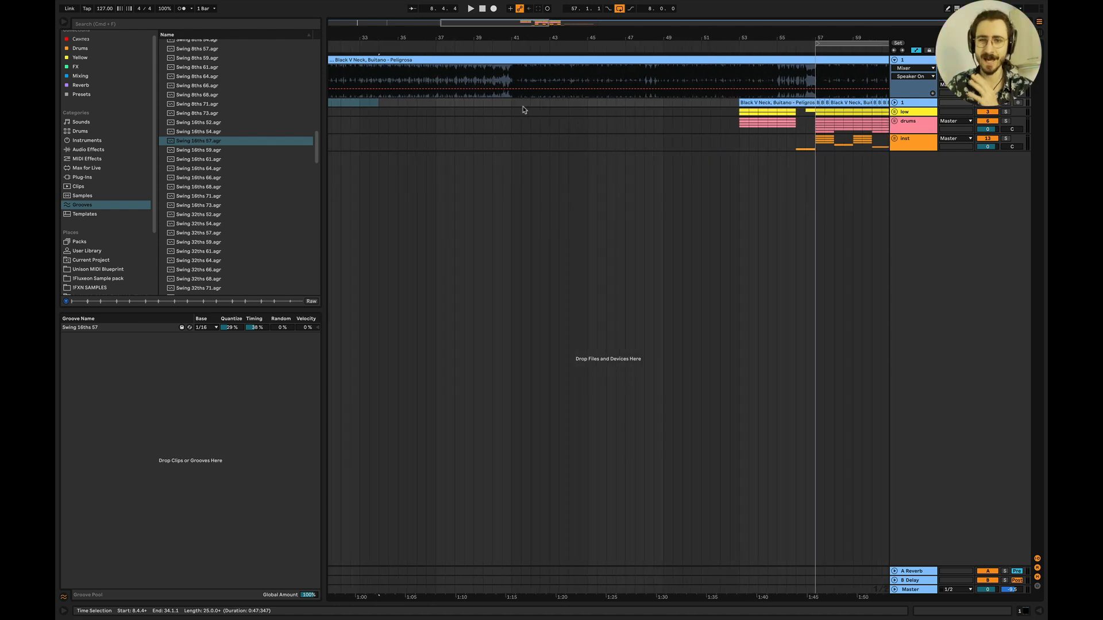
Step: Select the drums and inst clips starting at bar 57, and play the reference track from bar 41
scroll(507, 102, "right", 5)
left_click_drag(532, 138, 615, 139)
scroll(614, 139, "left", 7)
scroll(593, 138, "right", 3)
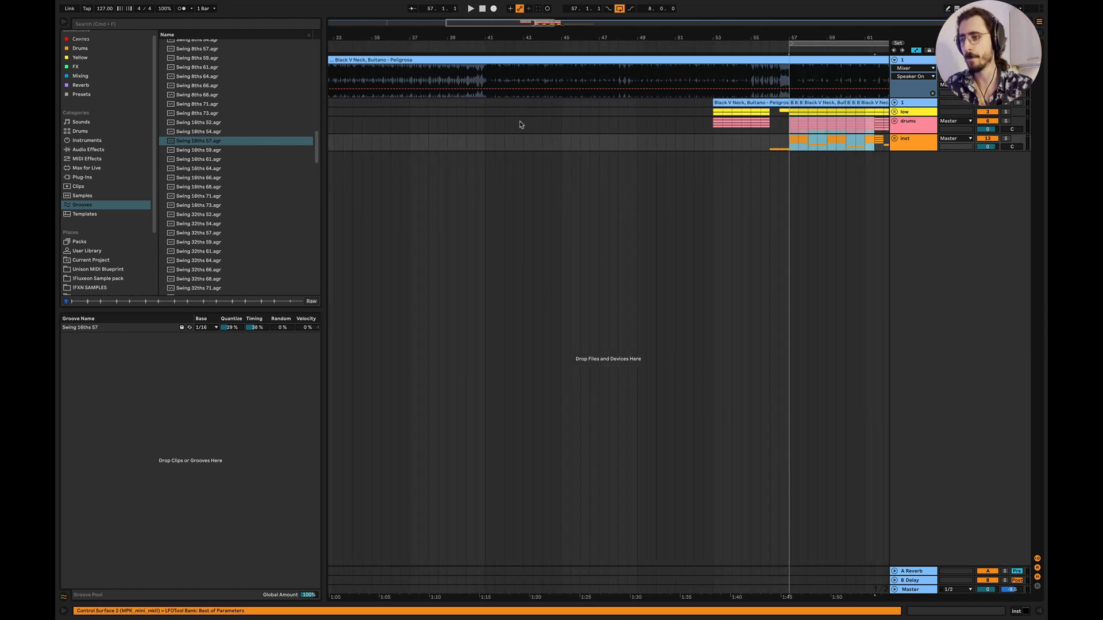
left_click(486, 103)
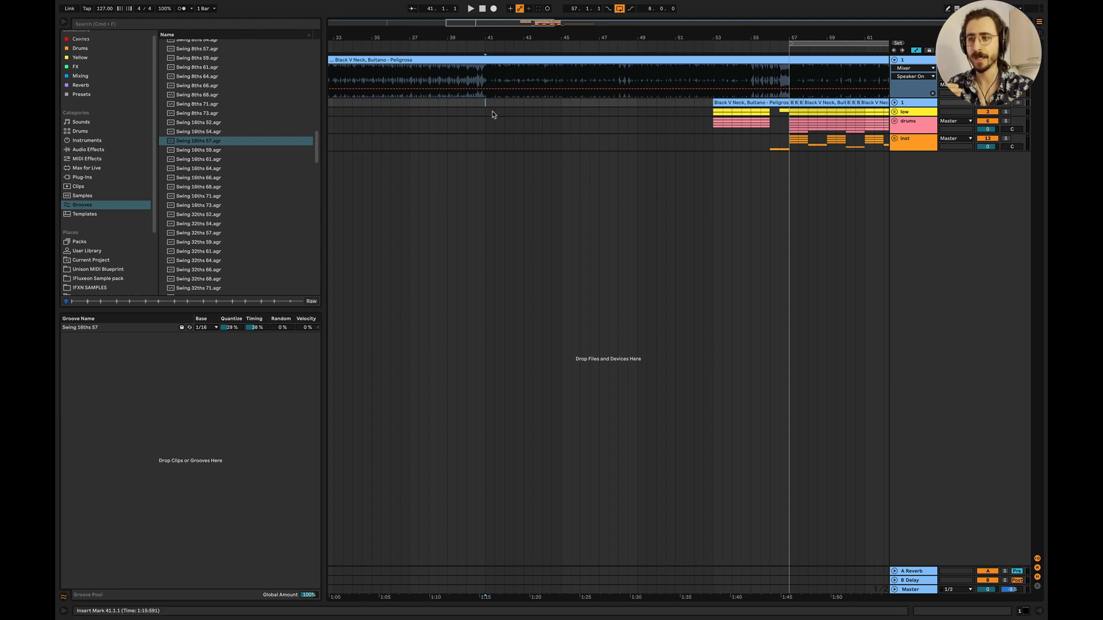
left_click(493, 115)
Step: Listen to the reference track's following sections from bars 74, 82 and 87
scroll(574, 110, "right", 8)
left_click(640, 108)
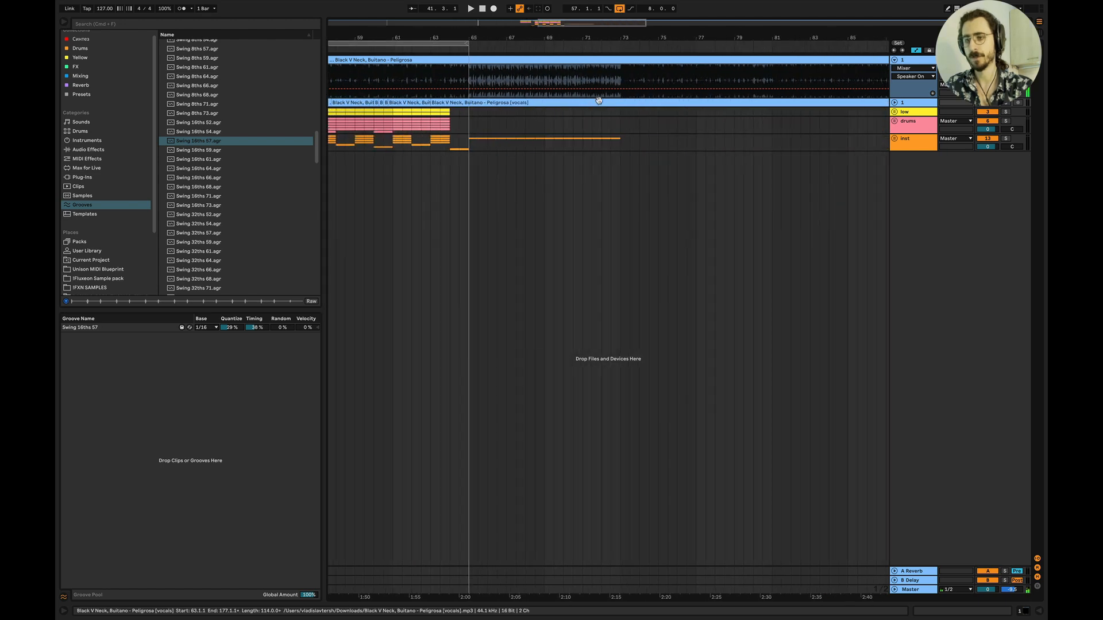
key("space")
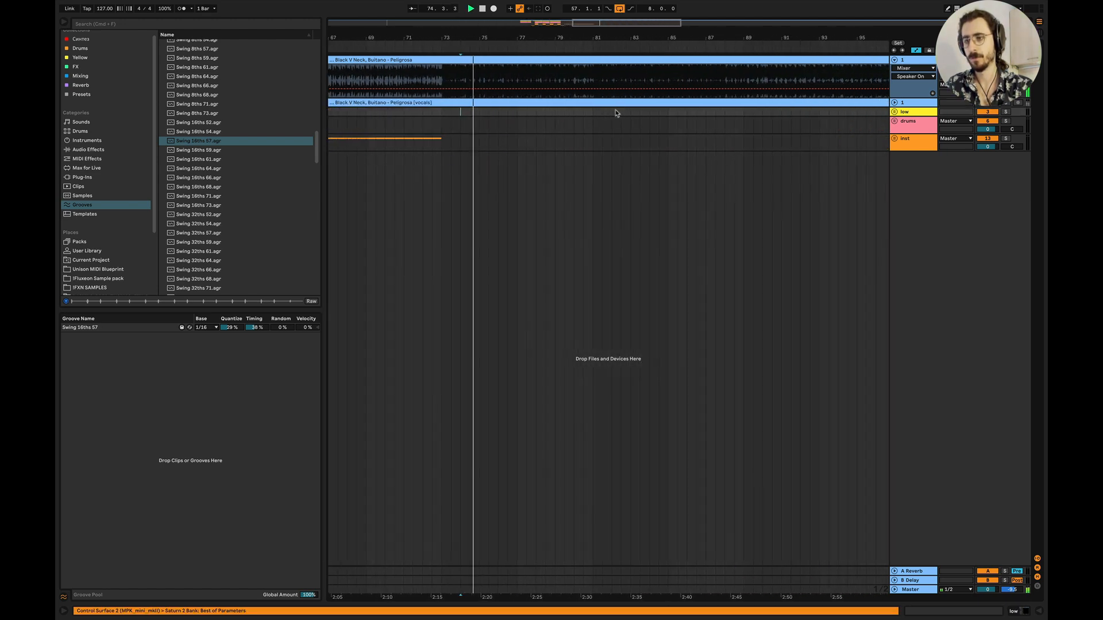
scroll(616, 113, "down", 3)
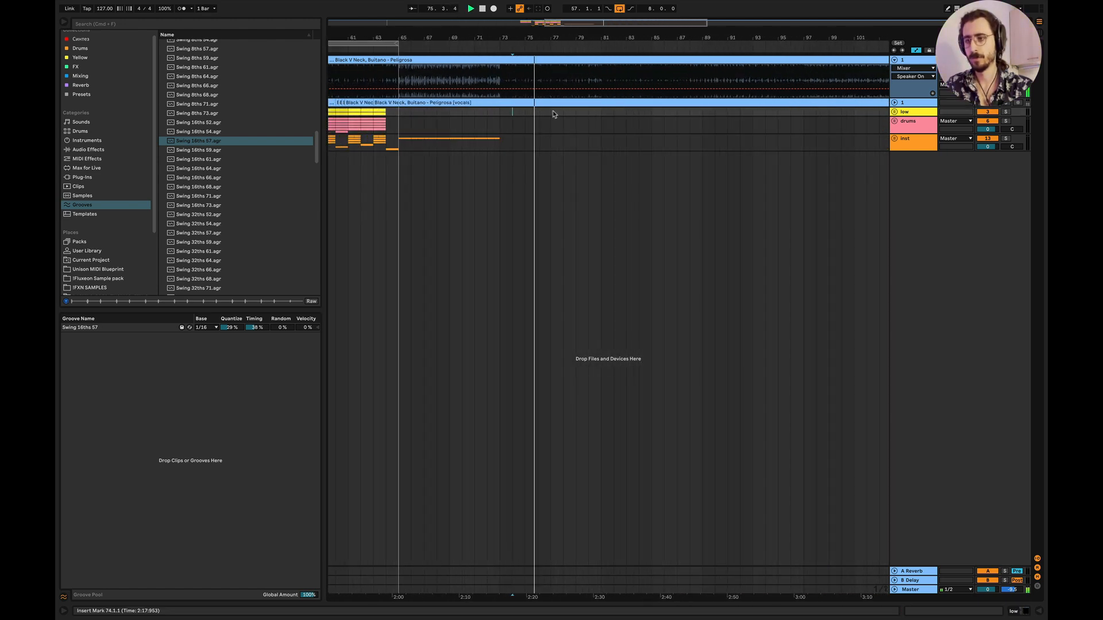
left_click(616, 115)
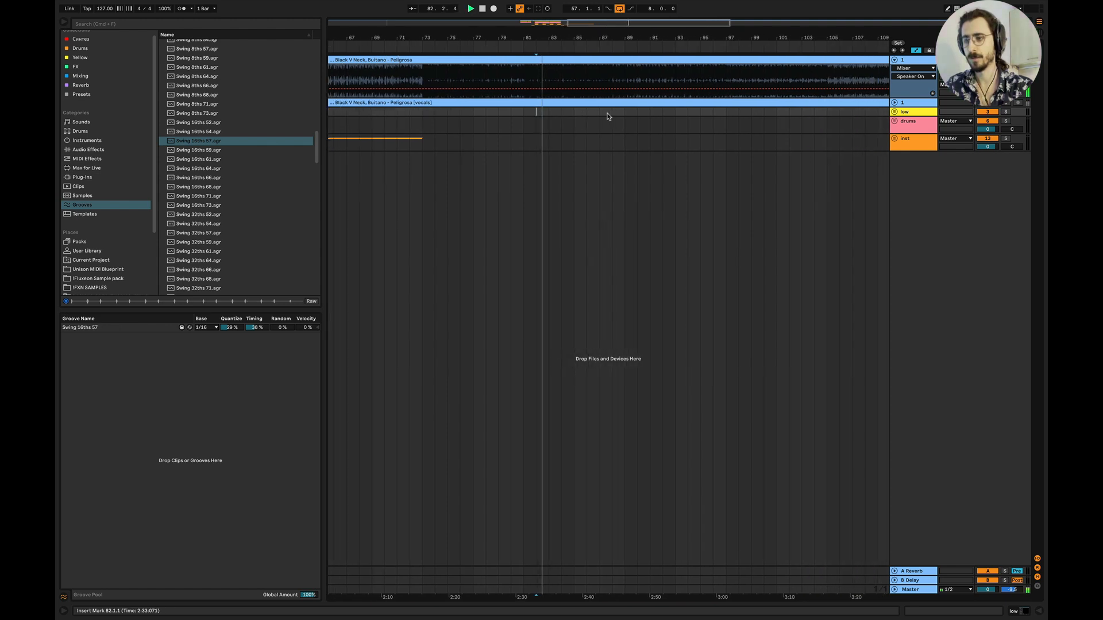
left_click(597, 113)
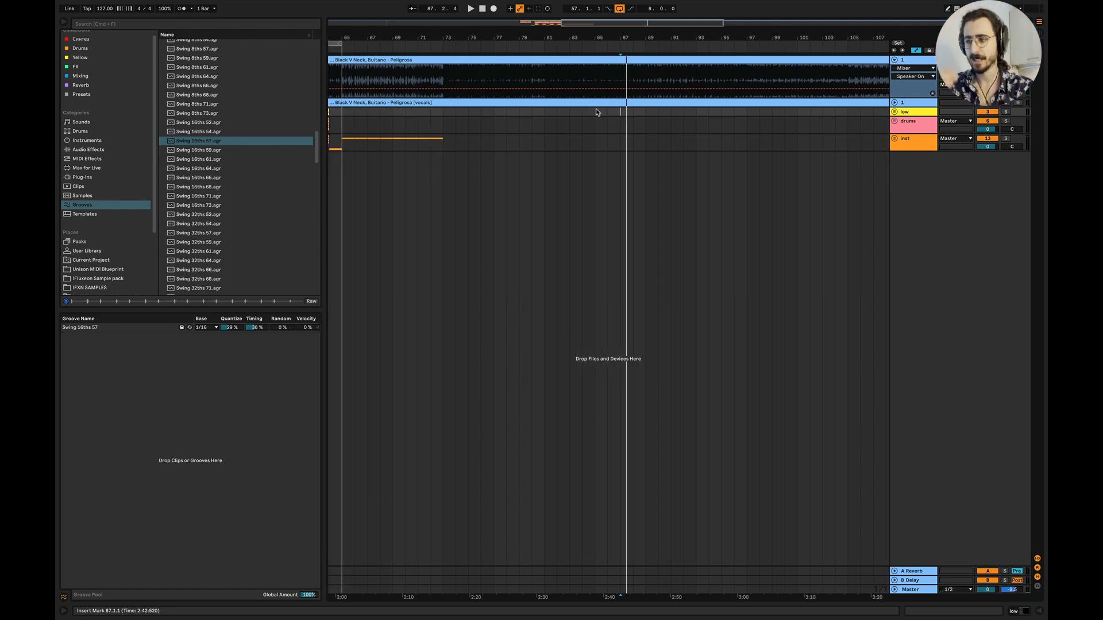
Step: Listen to the reference track's late section starting at bar 129
scroll(597, 113, "right", 15)
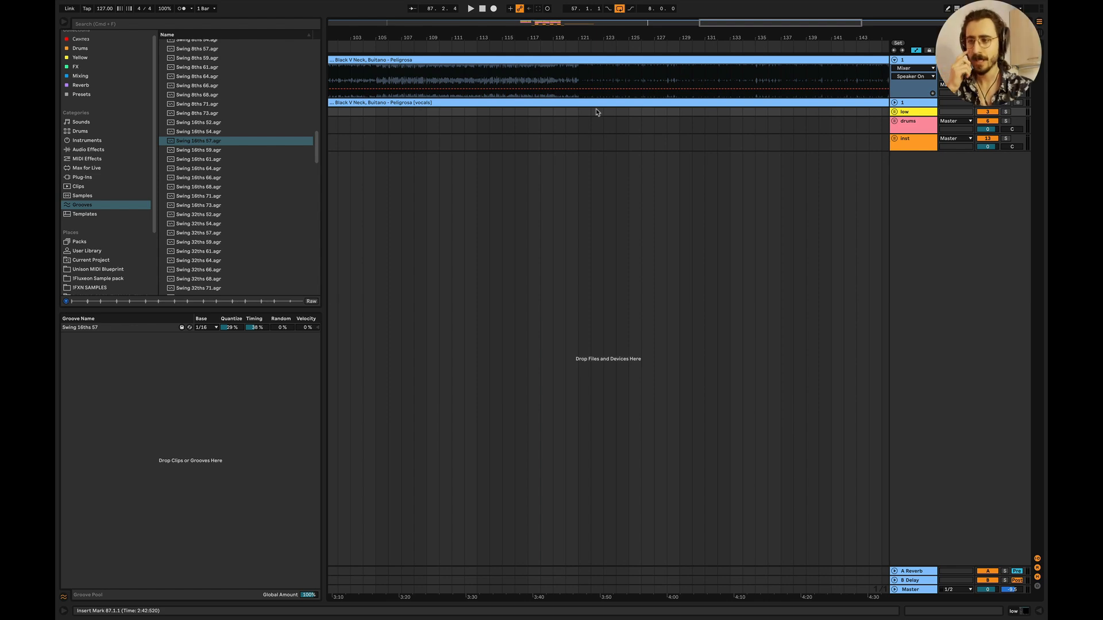
scroll(597, 112, "right", 2)
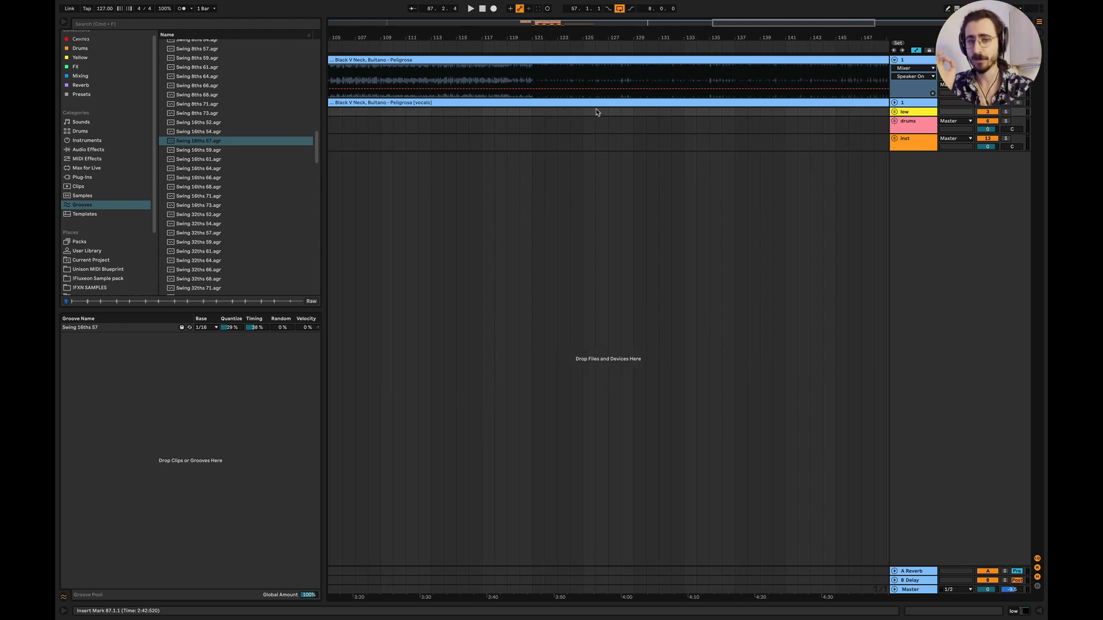
scroll(596, 113, "right", 4)
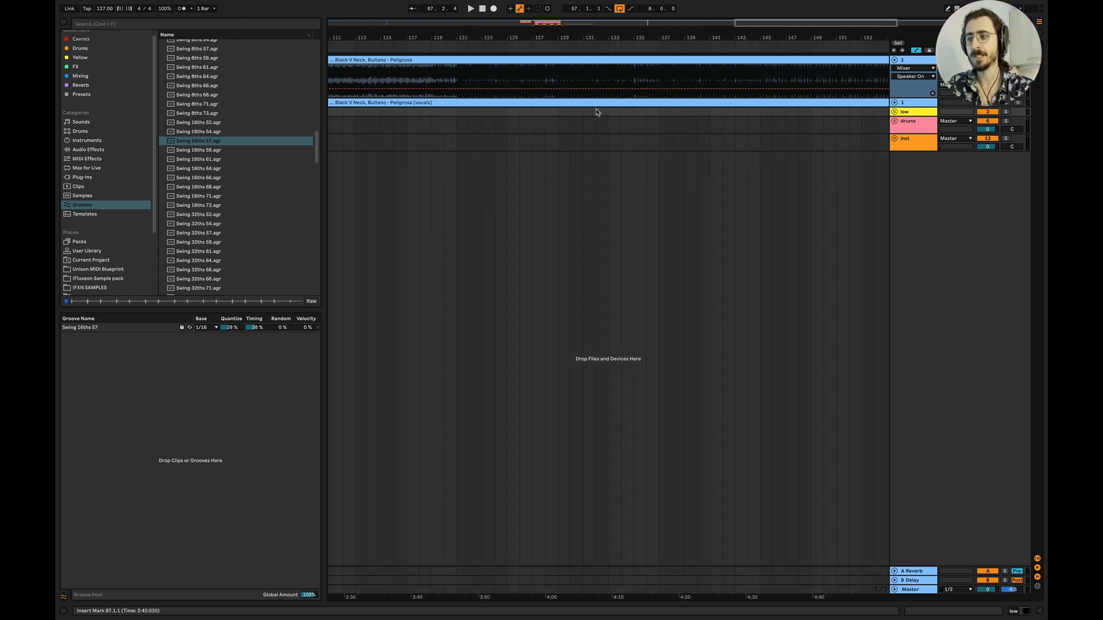
left_click(484, 112)
scroll(594, 114, "right", 7)
left_click(501, 113)
key("space")
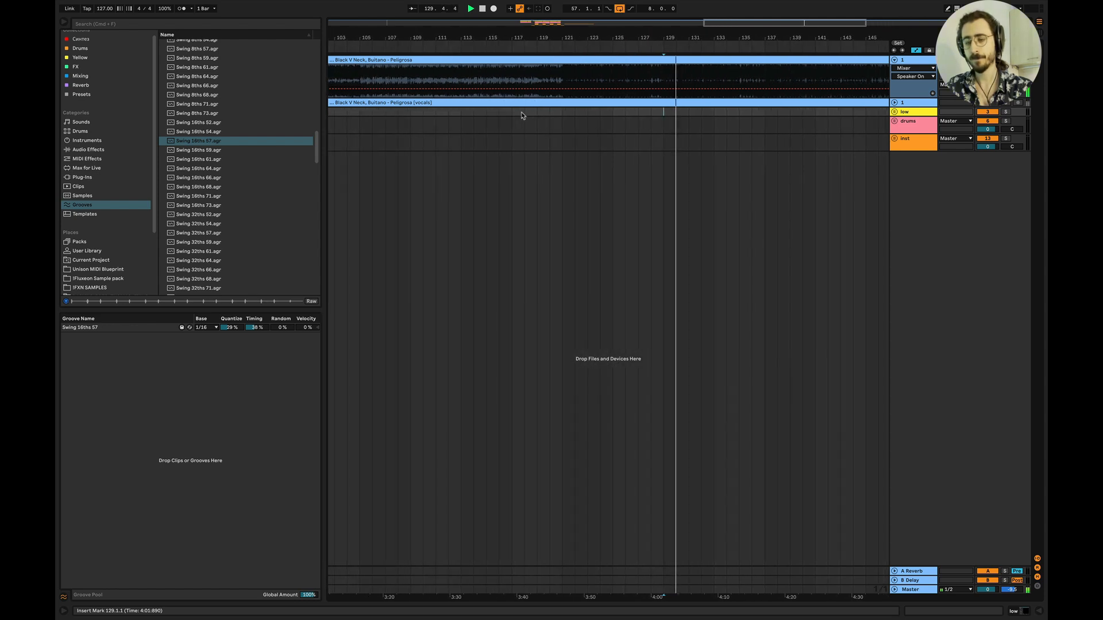
key("space")
Step: Solo the low group and play its clips from bar 53
scroll(523, 115, "left", 20)
scroll(592, 131, "up", 5)
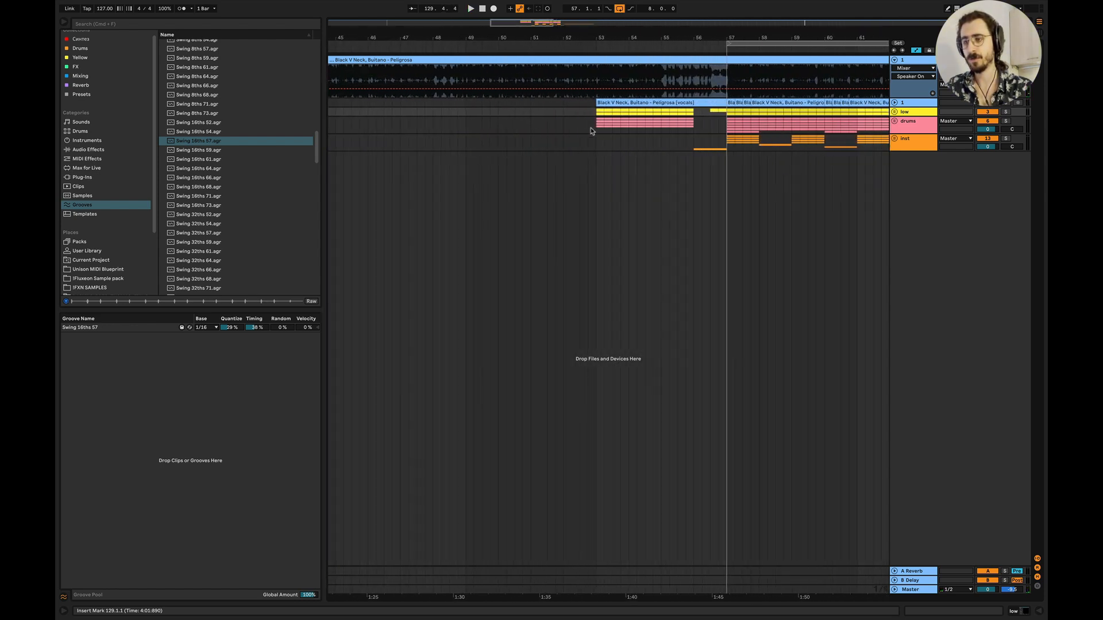
scroll(592, 131, "right", 4)
scroll(511, 140, "up", 3)
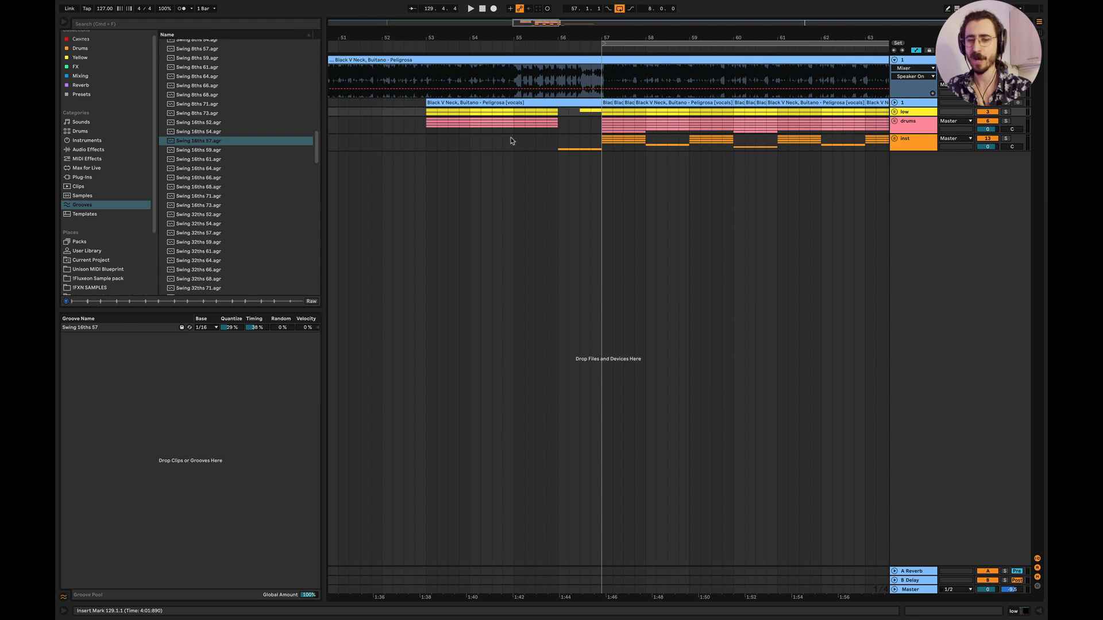
scroll(668, 177, "left", 3)
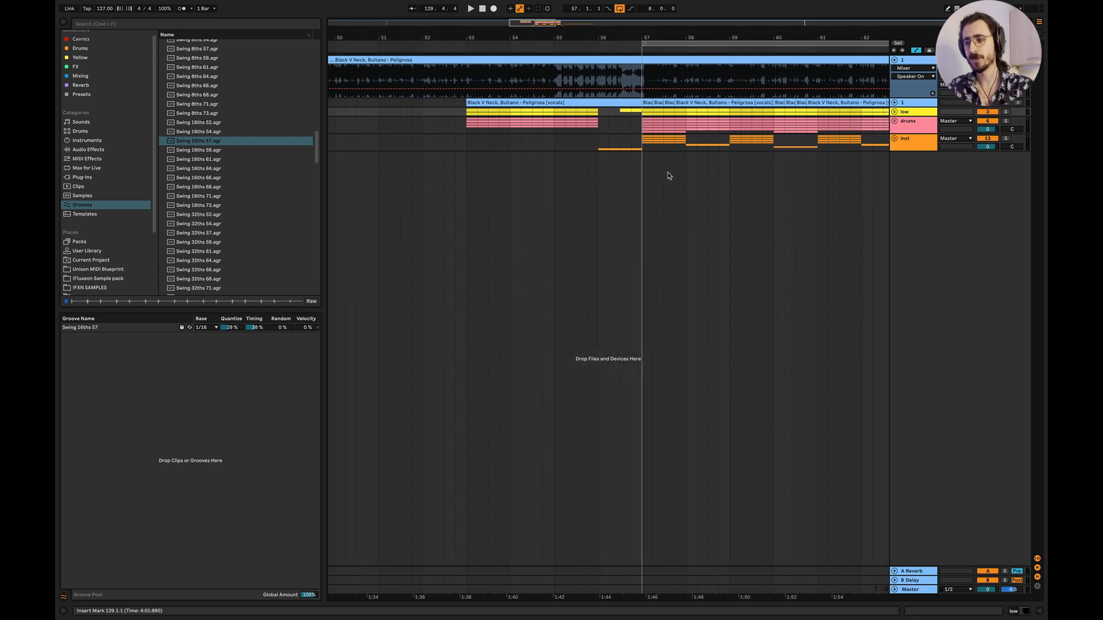
left_click(1006, 112)
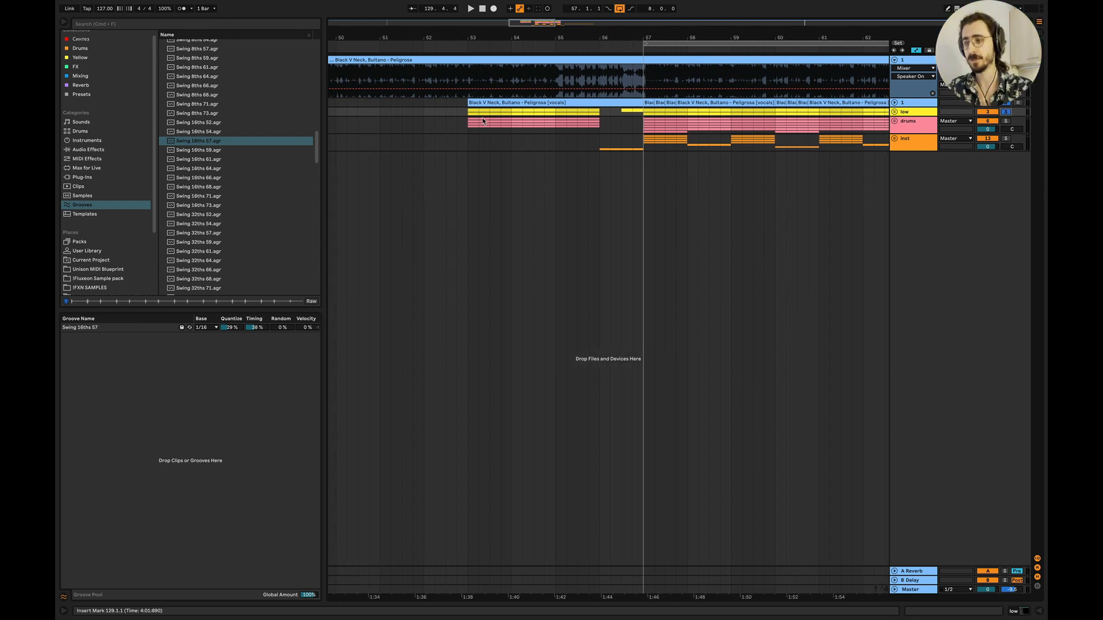
key("space")
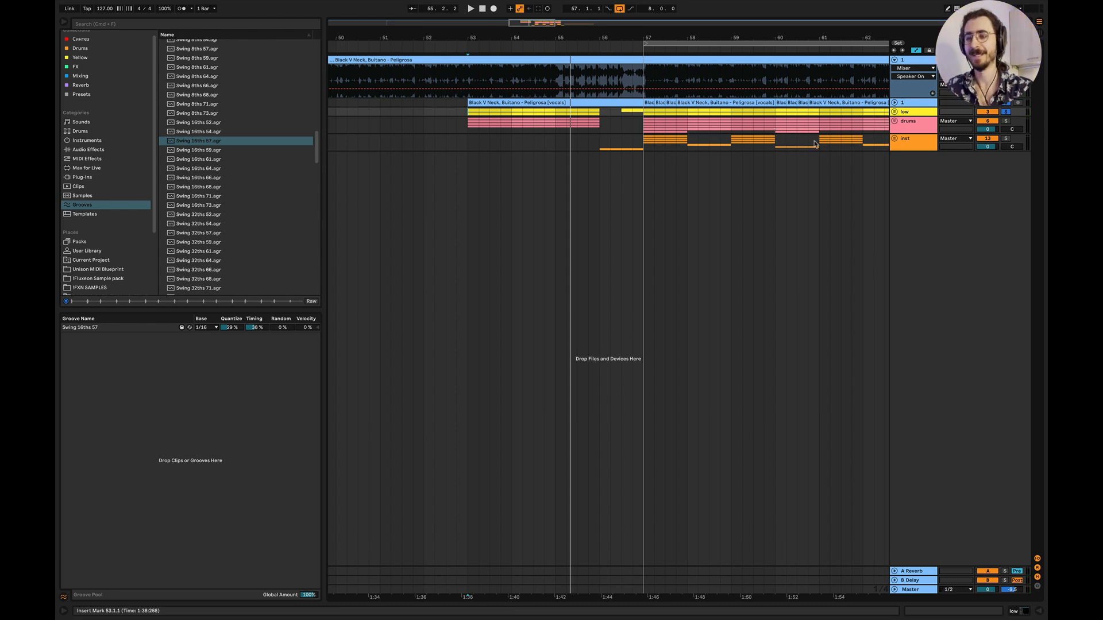
Step: Unfold the low group, solo the kick with its devices shown, and play it from bar 53
left_click(895, 112)
left_click(1005, 147)
double_click(927, 148)
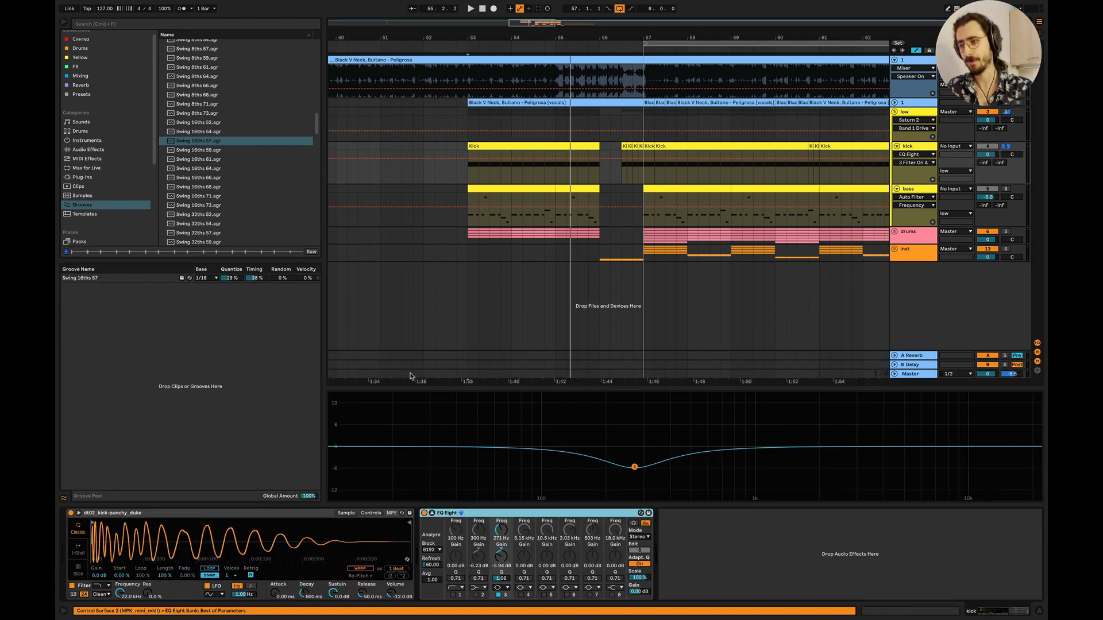
left_click(468, 169)
key("space")
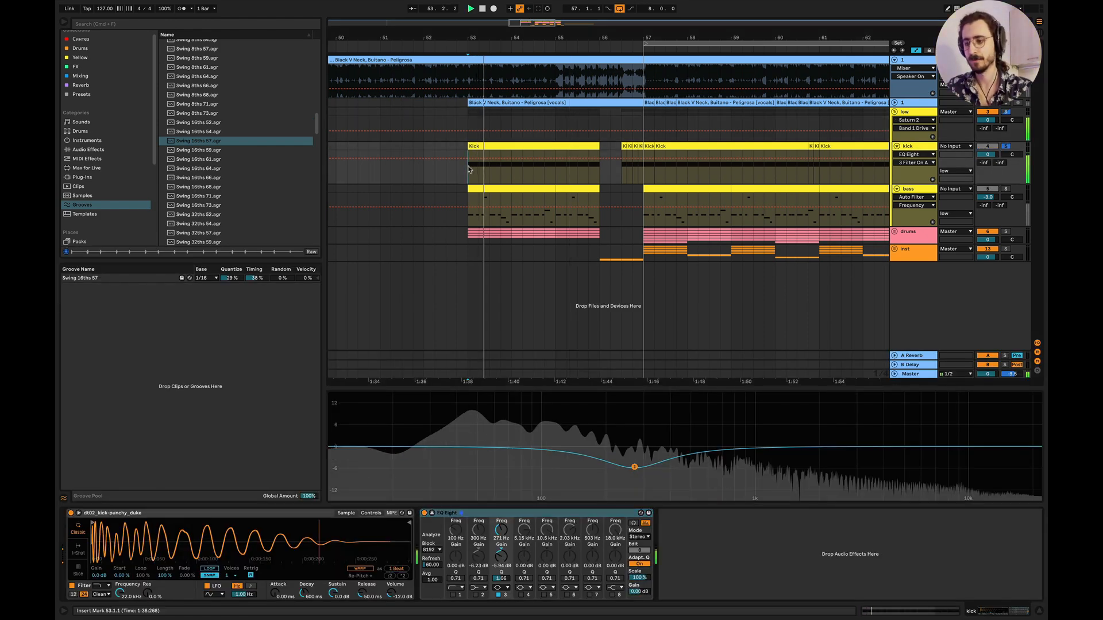
key("space")
Step: Compare the kick's sound with band 3 of its EQ Eight switched off and back on
key("space")
left_click(498, 594)
left_click(498, 594)
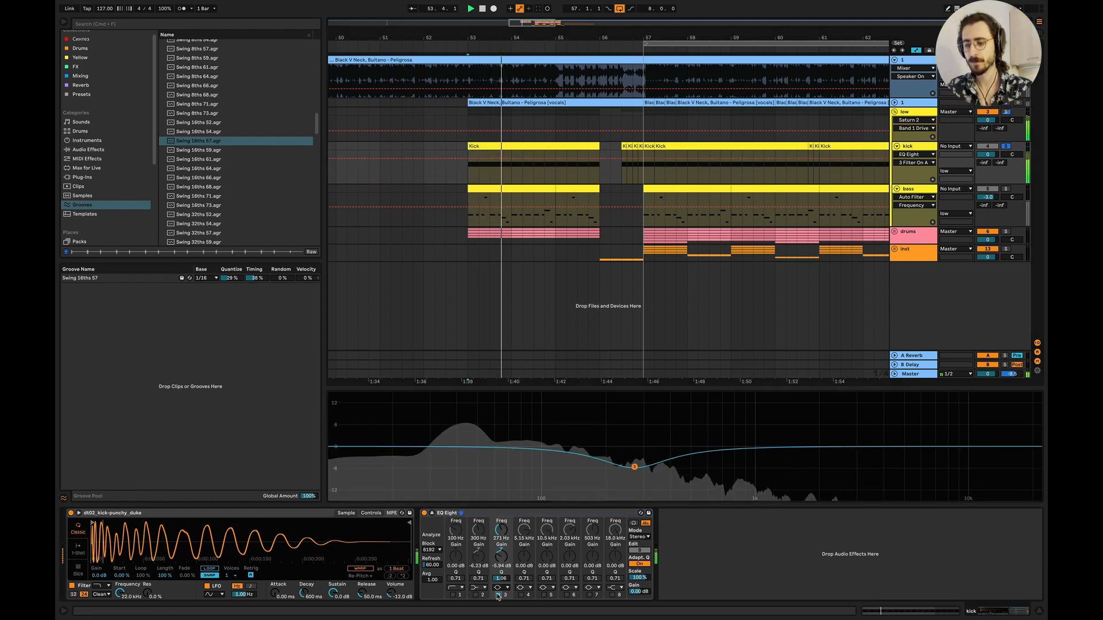
key("space")
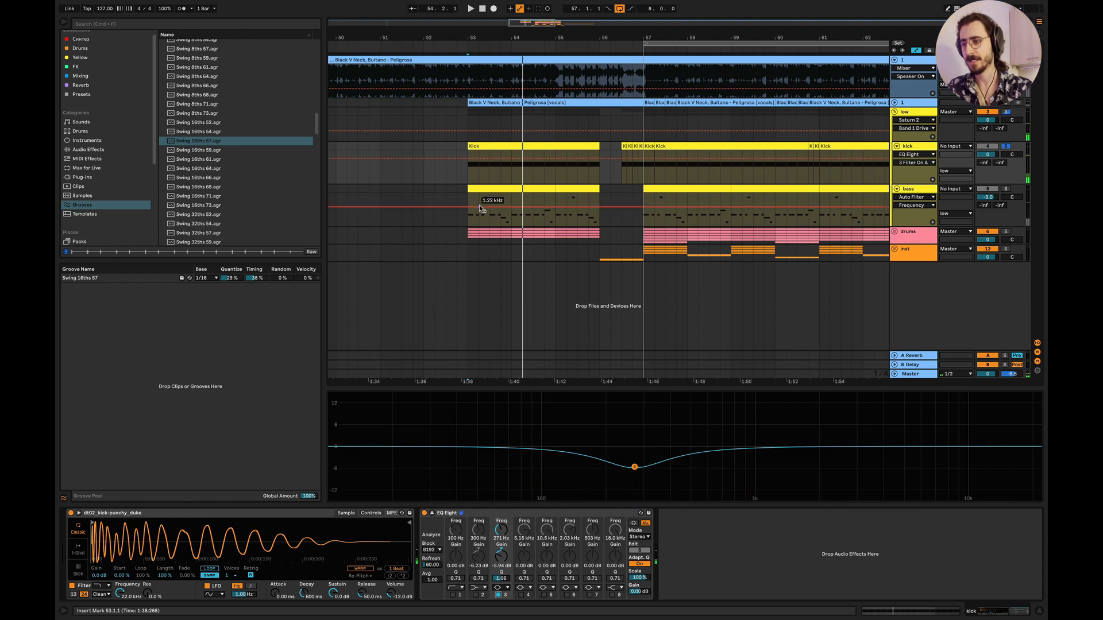
Step: Solo the bass track, open its MIDI clip at bar 53, and play through the notes
left_click(474, 224)
left_click(1006, 188)
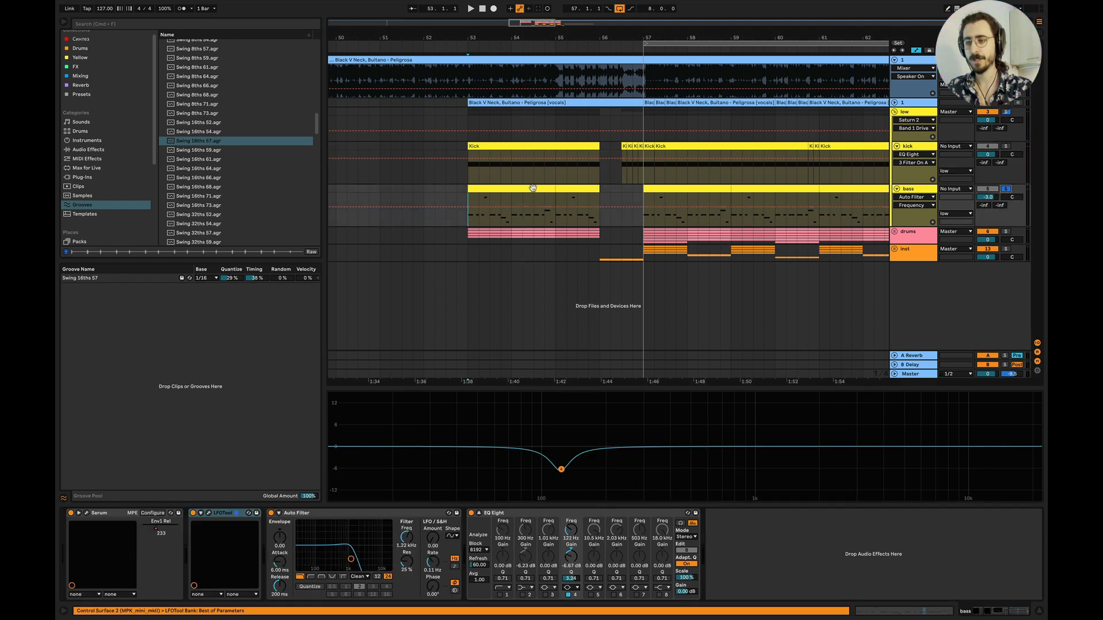
double_click(531, 189)
key("space")
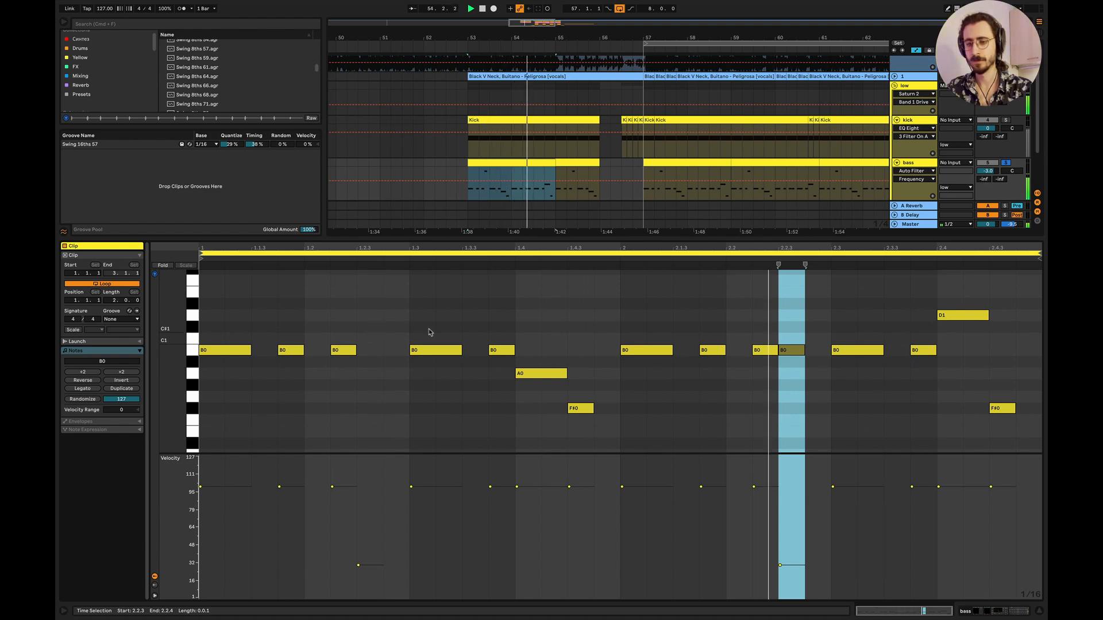
left_click(1038, 610)
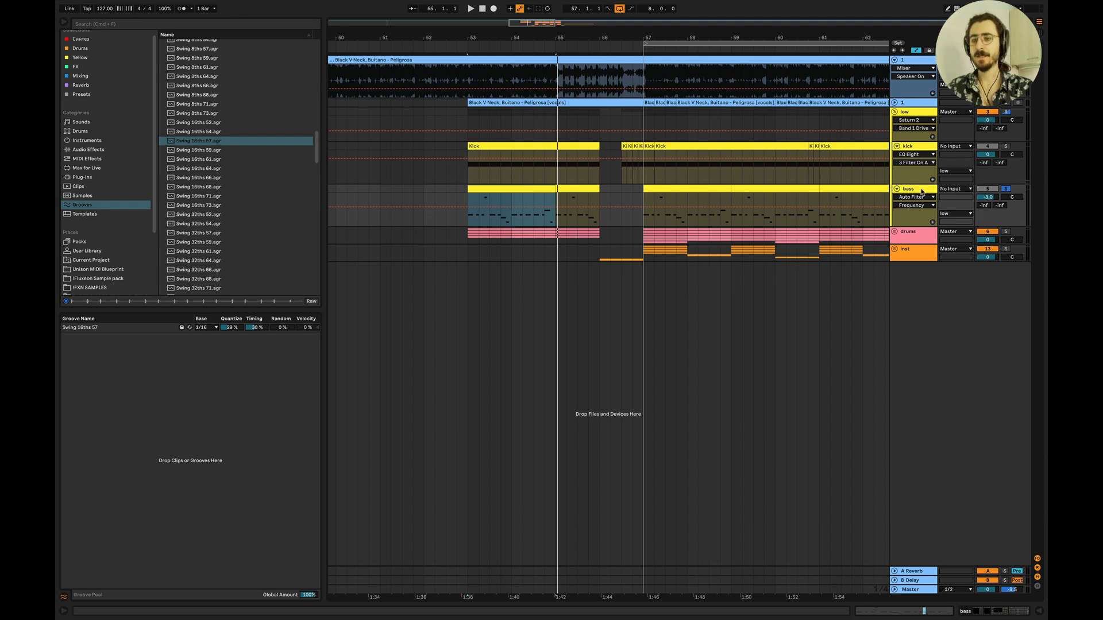
Step: Show the bass track's devices and open its Serum instrument window over the arrangement
double_click(920, 191)
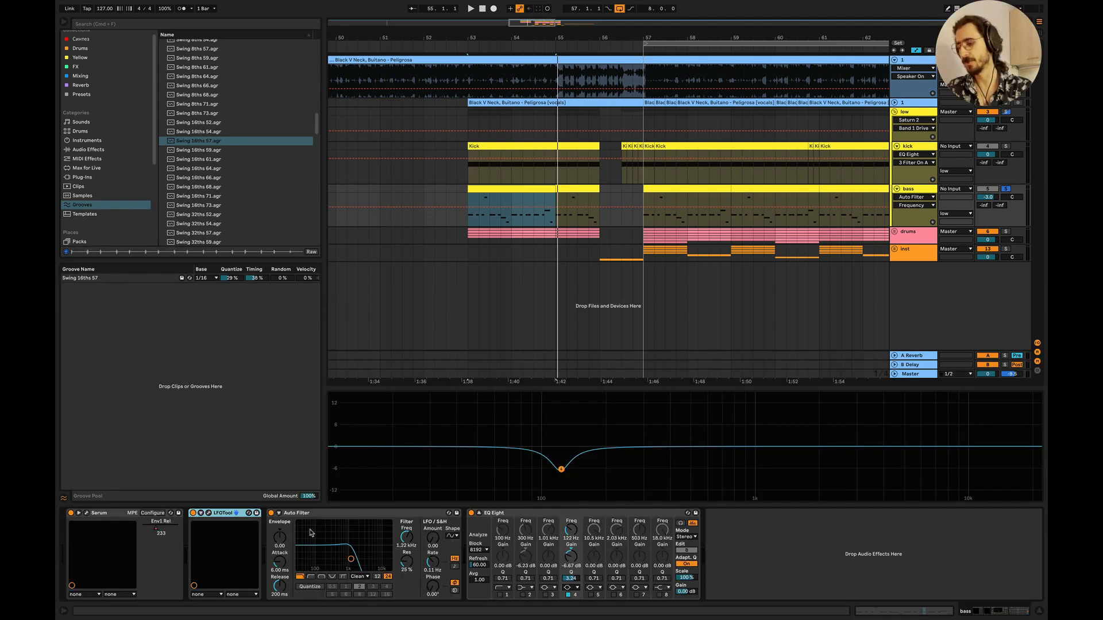
left_click(87, 514)
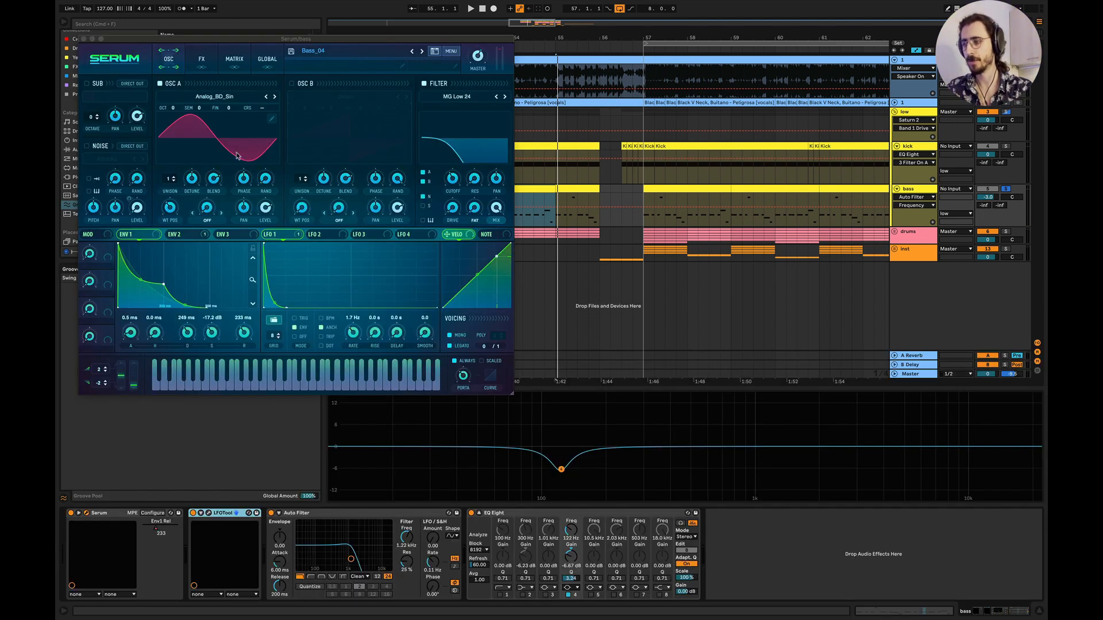
left_click_drag(210, 42, 449, 61)
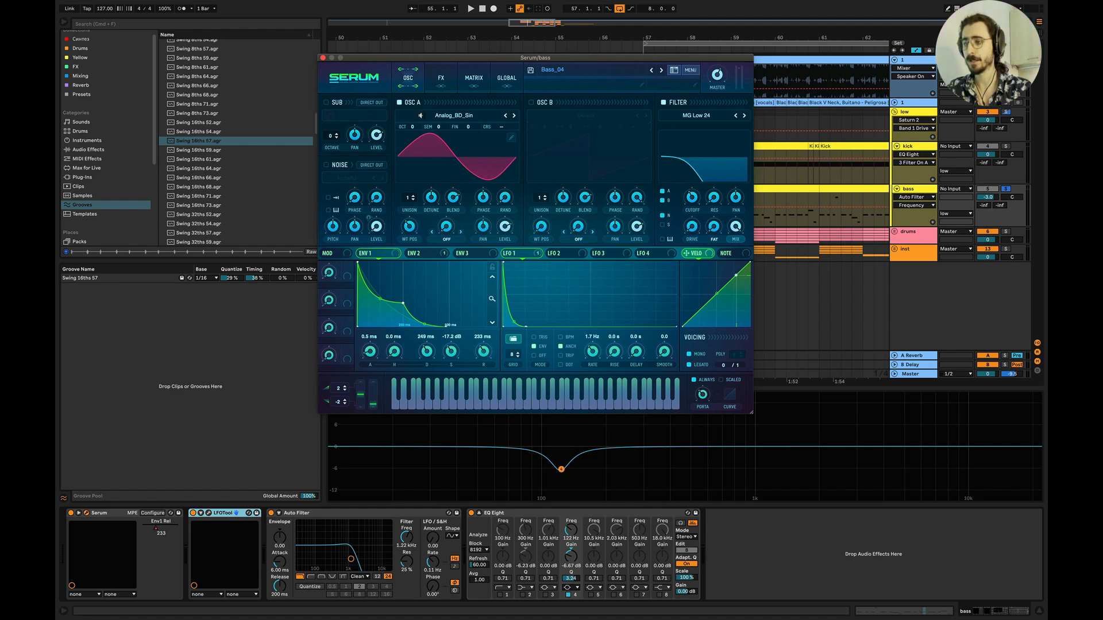
Step: Examine the bass patch's effects, oscillator and global settings in Serum
left_click(504, 80)
left_click(437, 80)
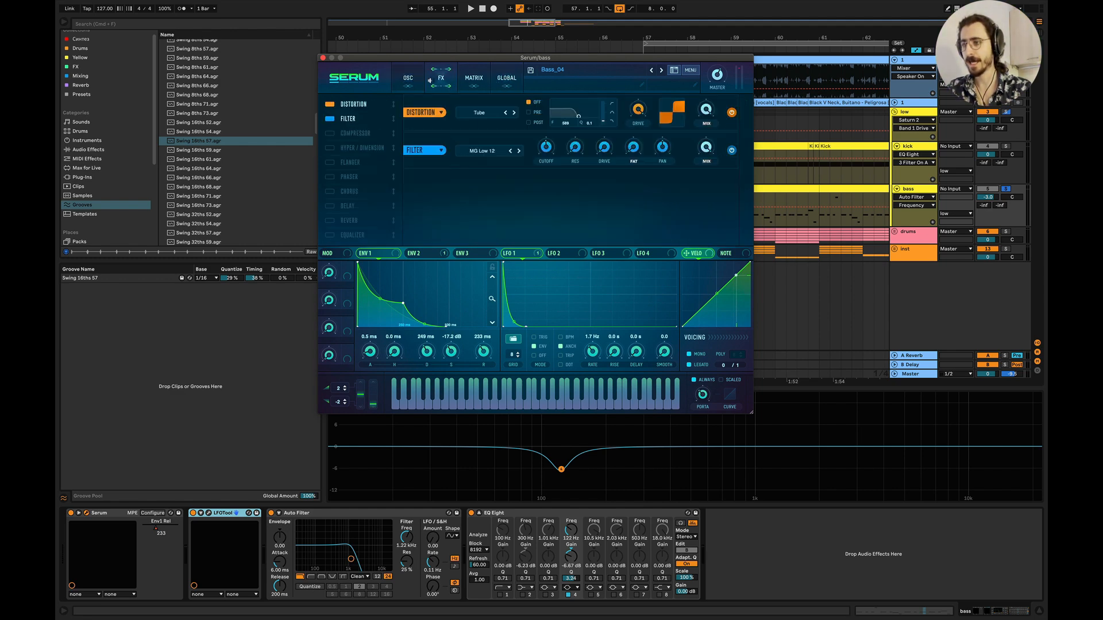
left_click(403, 84)
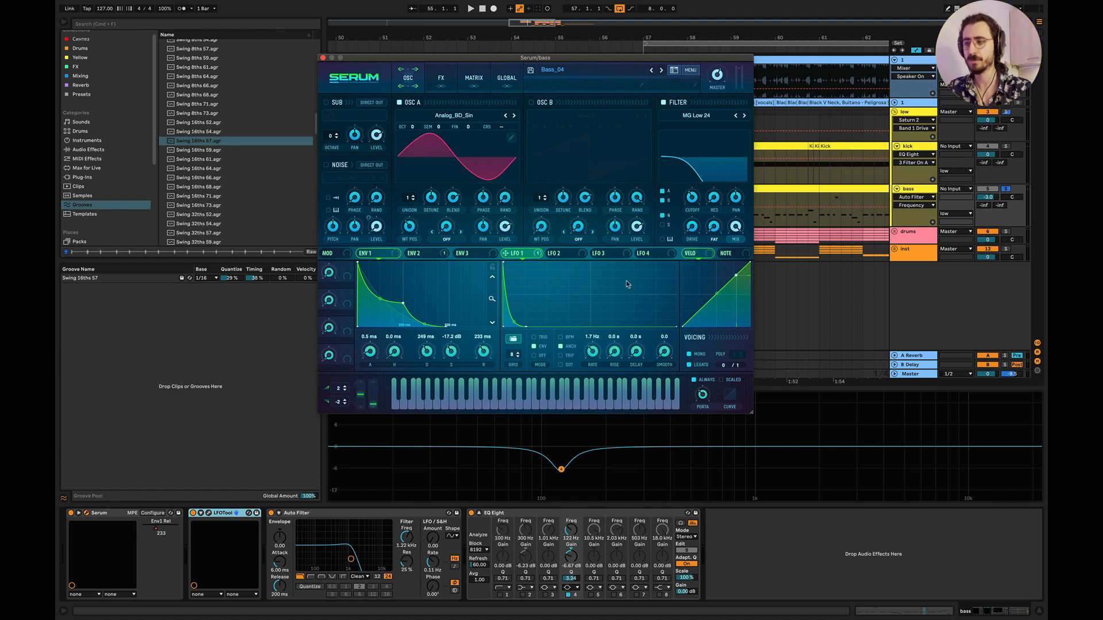
left_click(516, 88)
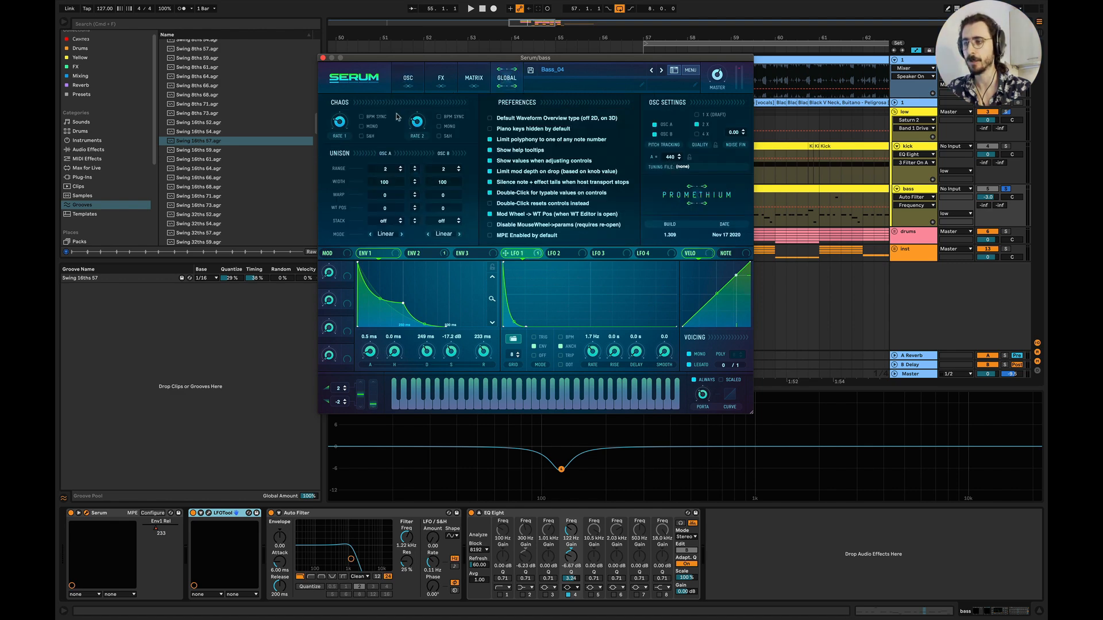
Step: Audition the bass with LFO 1's master tuning modulation bypassed, and re-enable the modulation
left_click(472, 81)
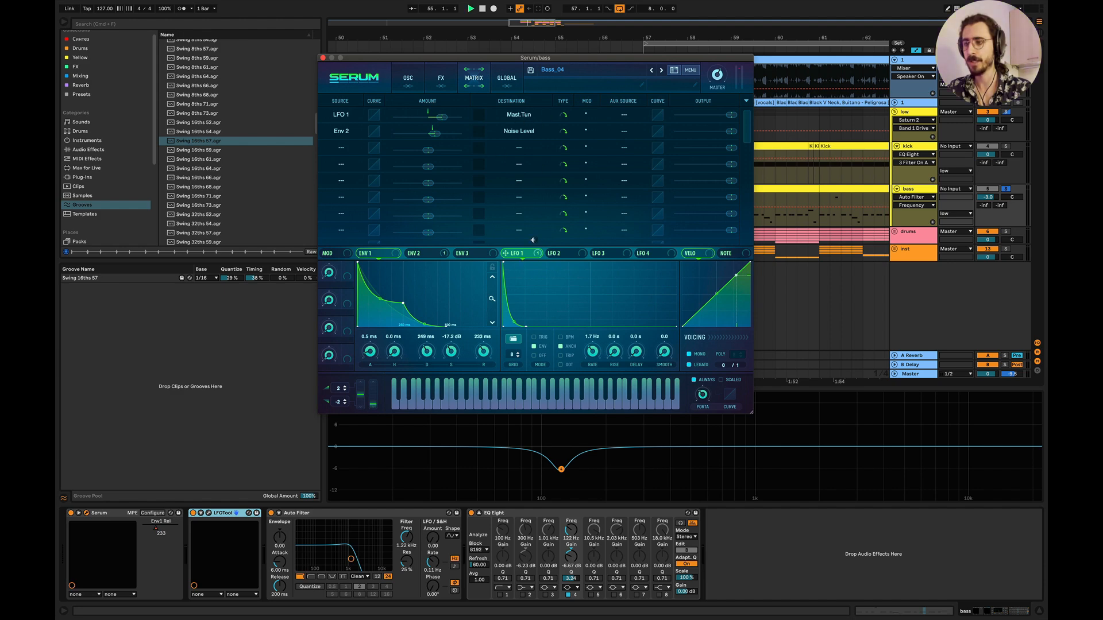
right_click(516, 253)
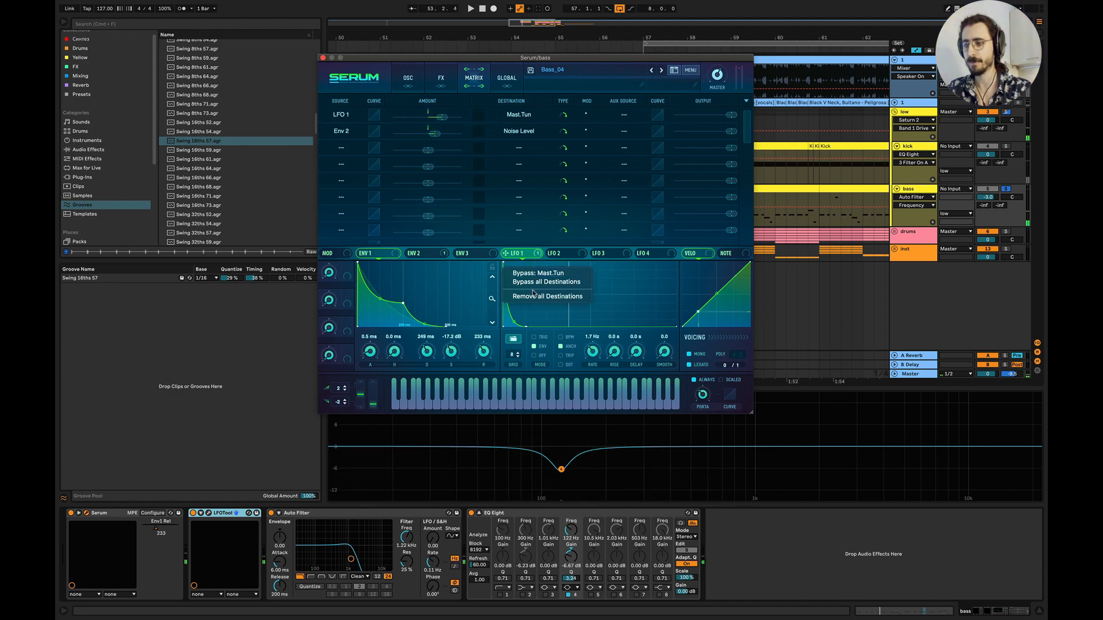
left_click(525, 282)
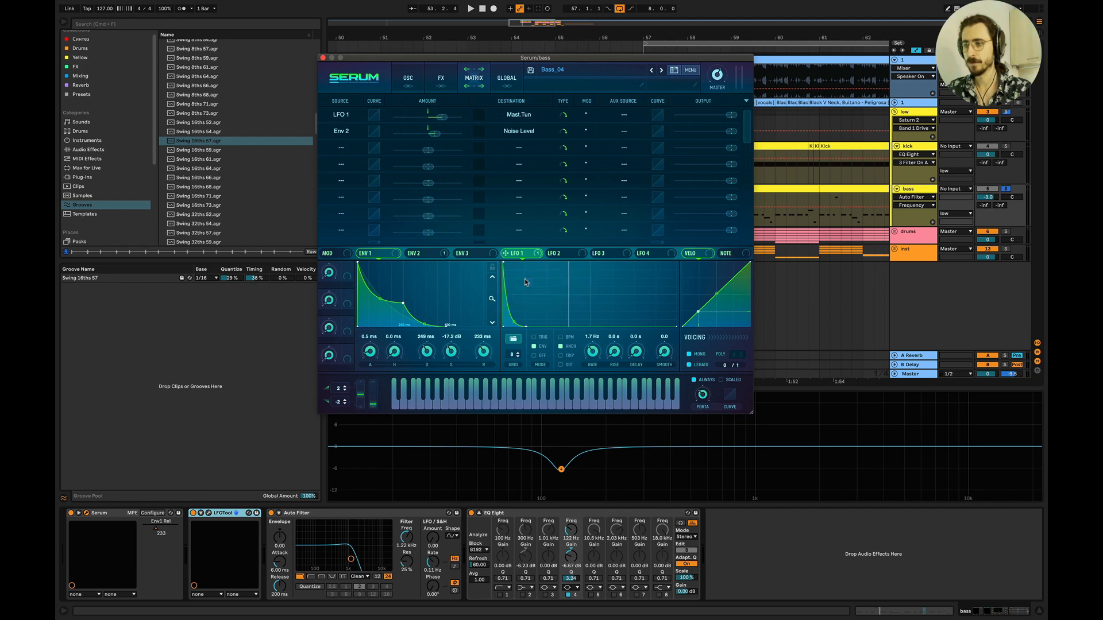
key("space")
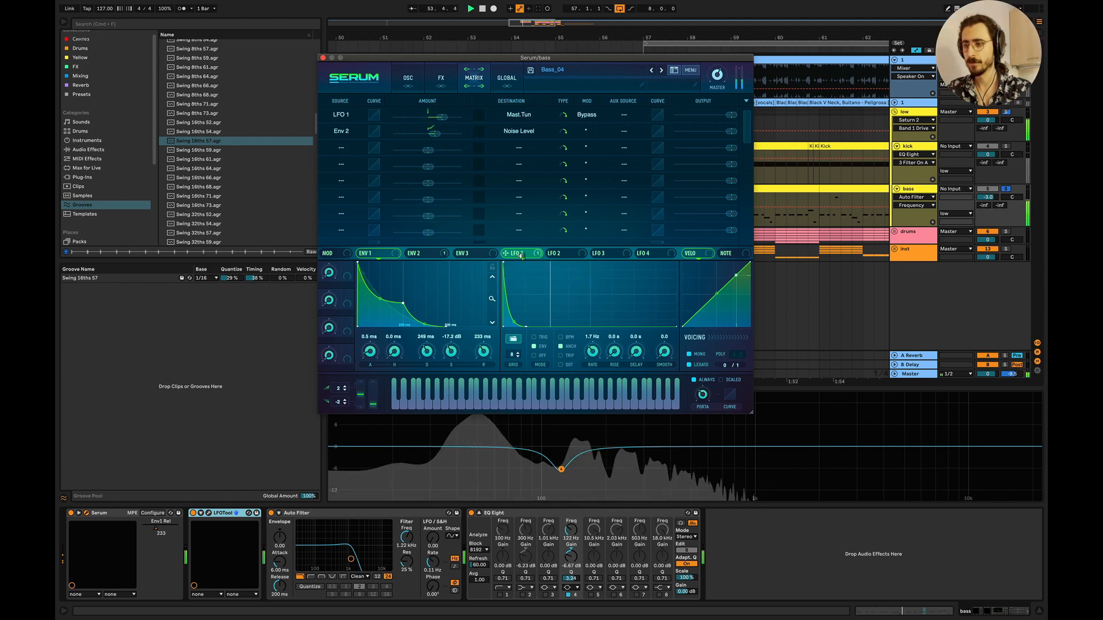
right_click(521, 256)
key("space")
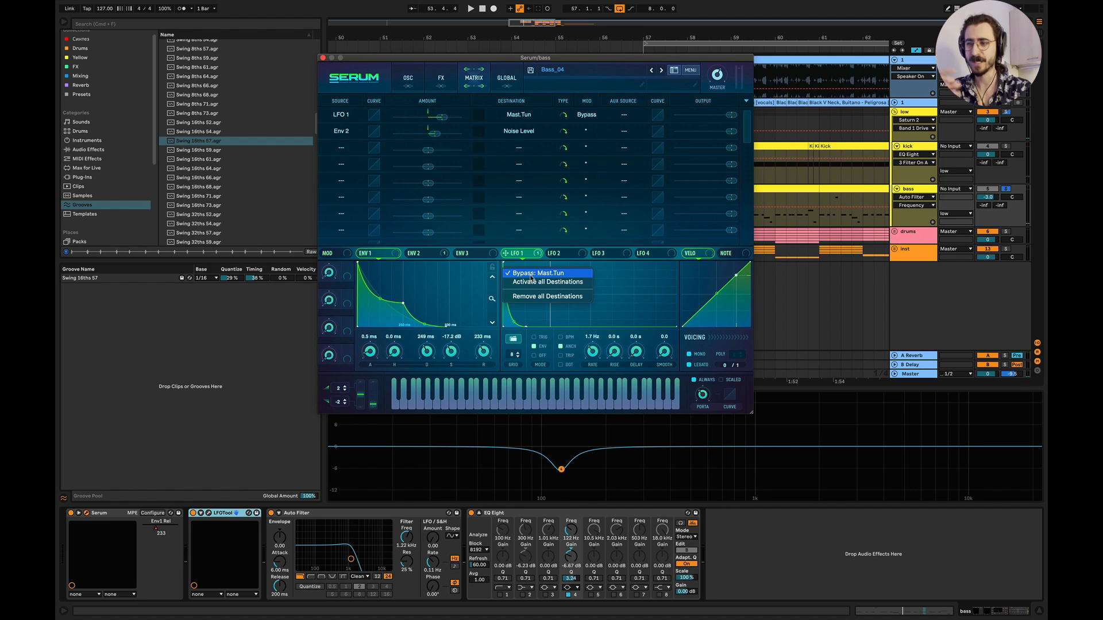
left_click(531, 275)
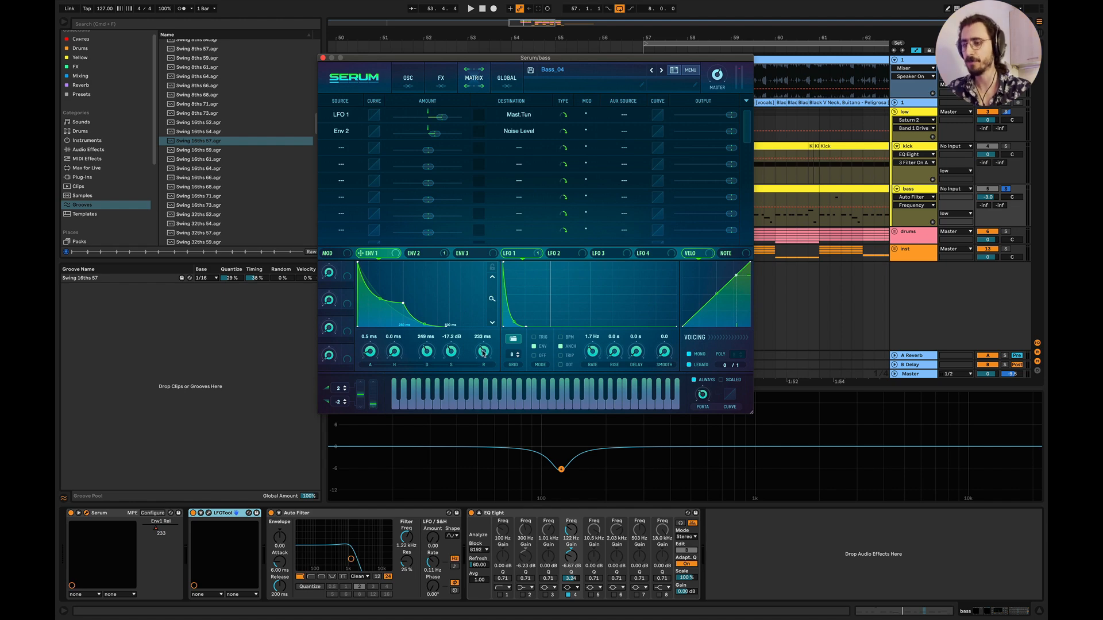
Step: Adjust the MG Low 24 filter's cutoff on the bass oscillator page to about 198 Hz while listening to the bass
left_click(407, 79)
key("space")
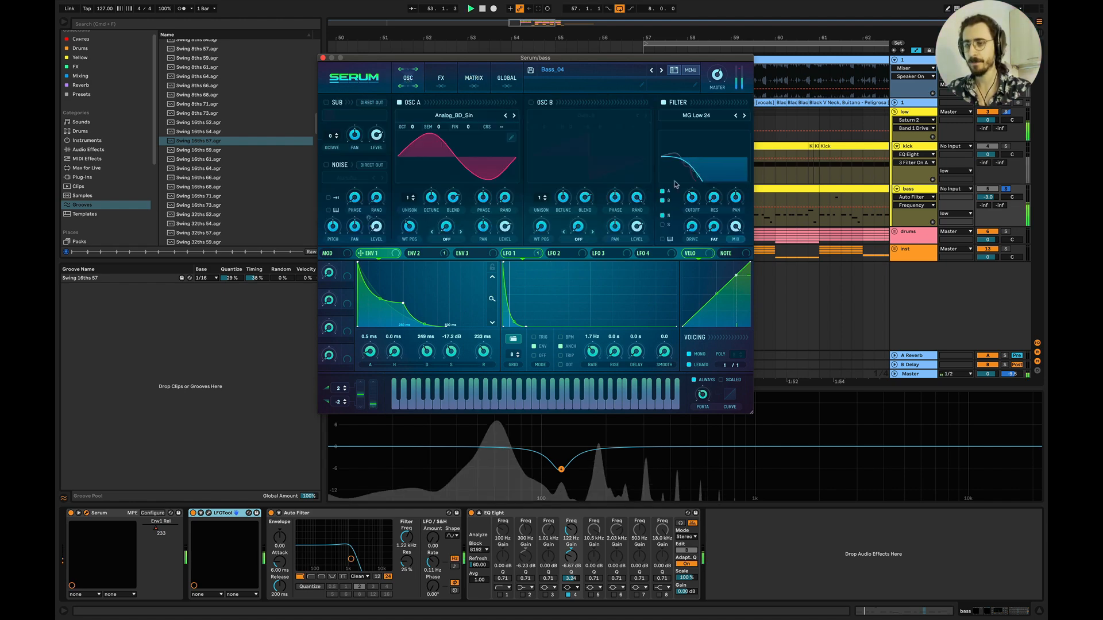
left_click_drag(696, 198, 697, 202)
key("space")
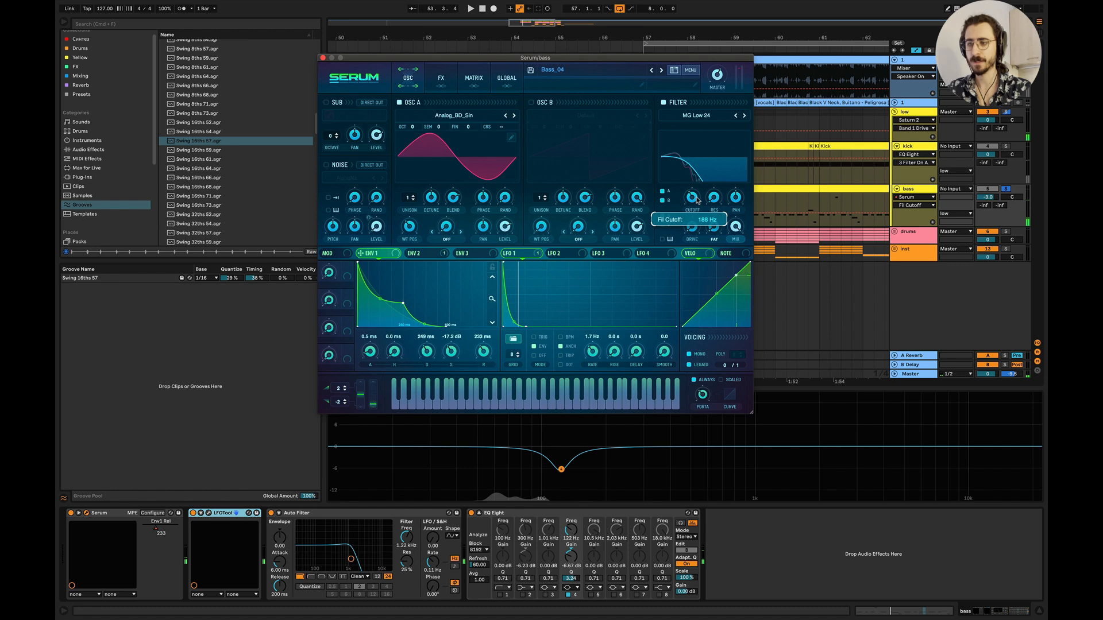
key("space")
key("space")
Step: Compare the bass with Serum's Tube distortion and MG Low 12 filter effects off and on again, and close the instrument window
left_click(441, 79)
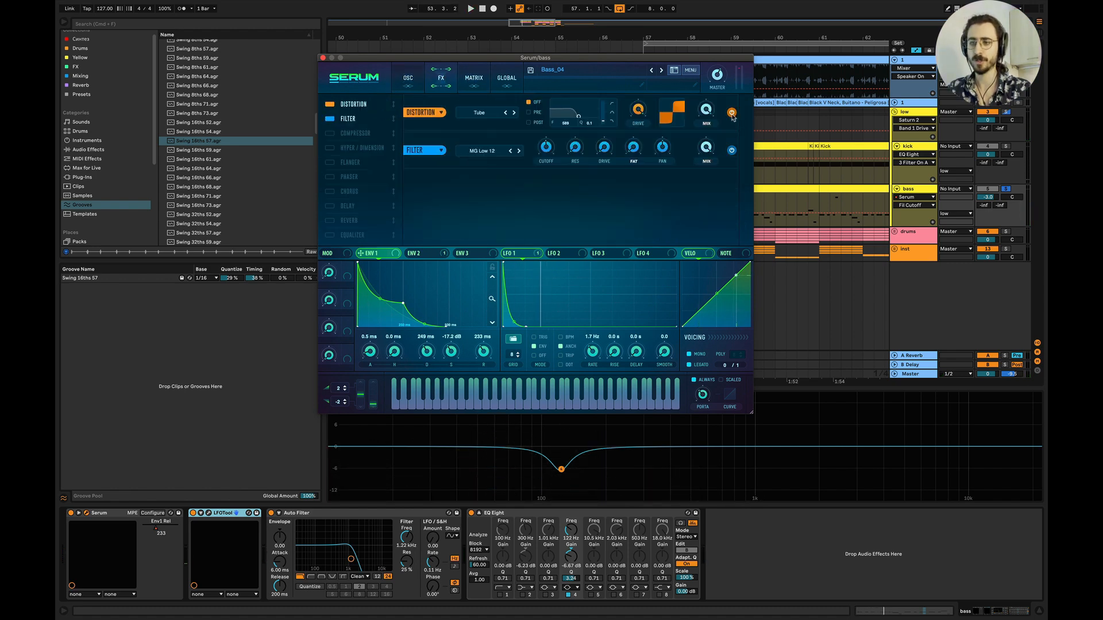
key("space")
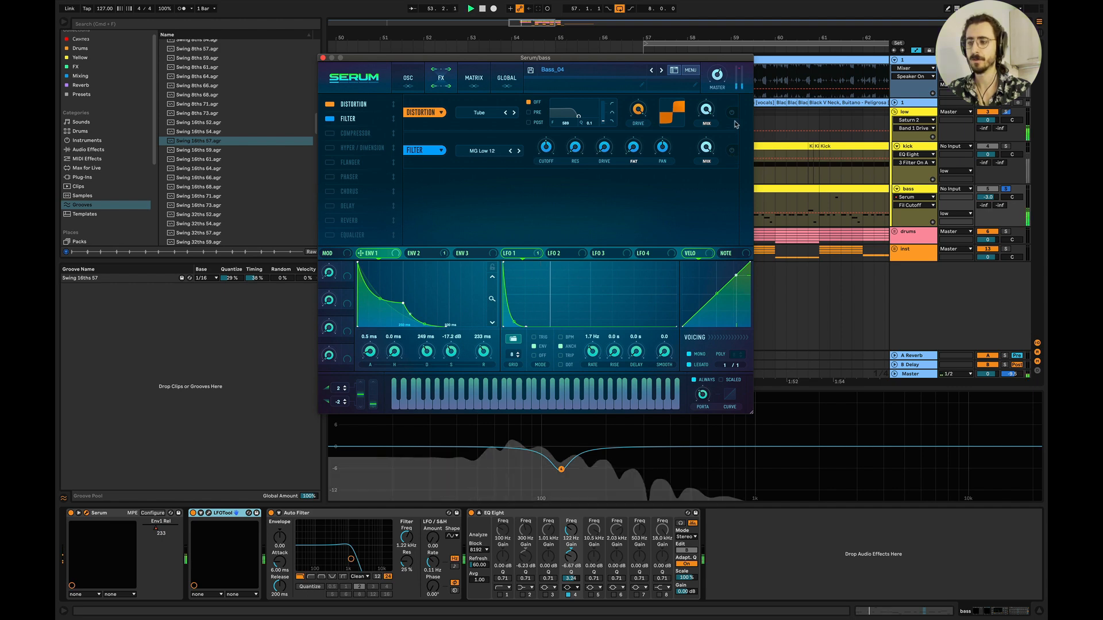
left_click(731, 112)
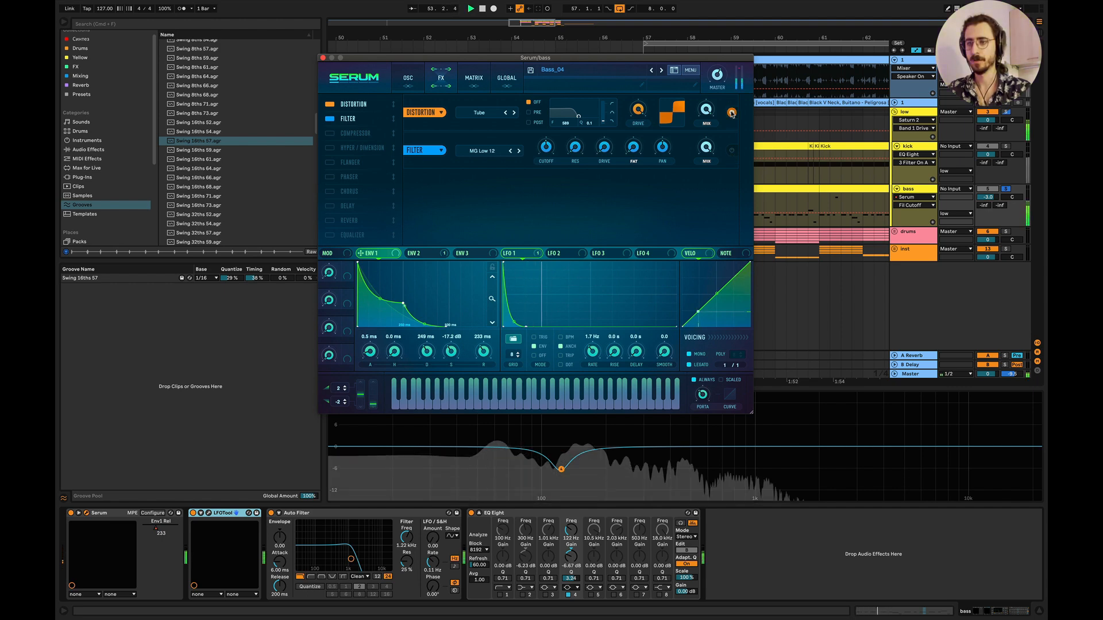
key("space")
left_click(731, 152)
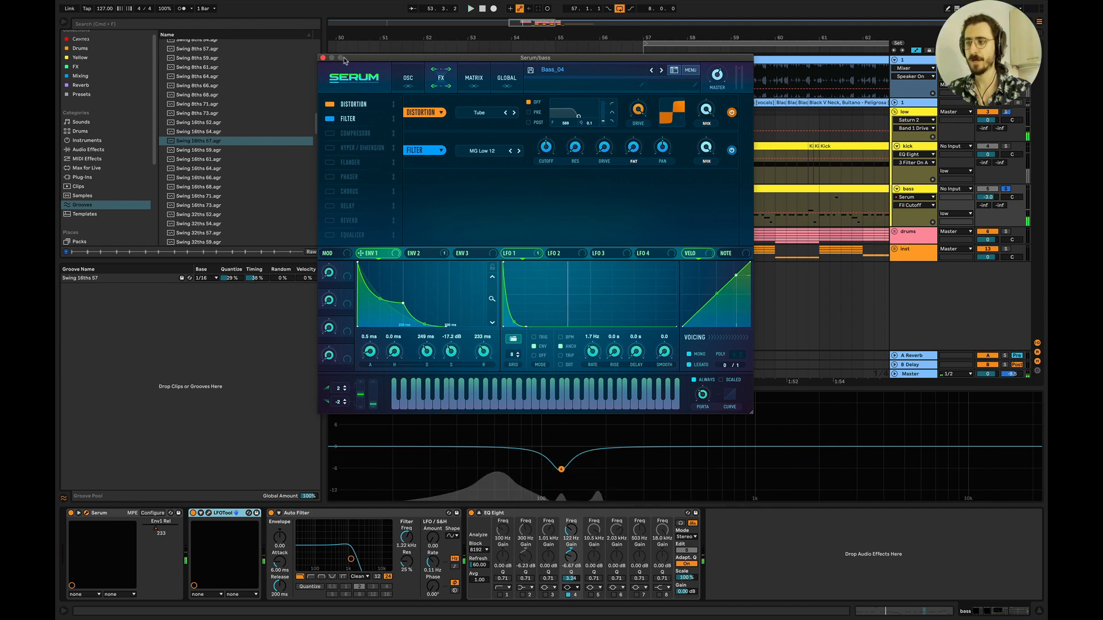
left_click(401, 80)
left_click(323, 58)
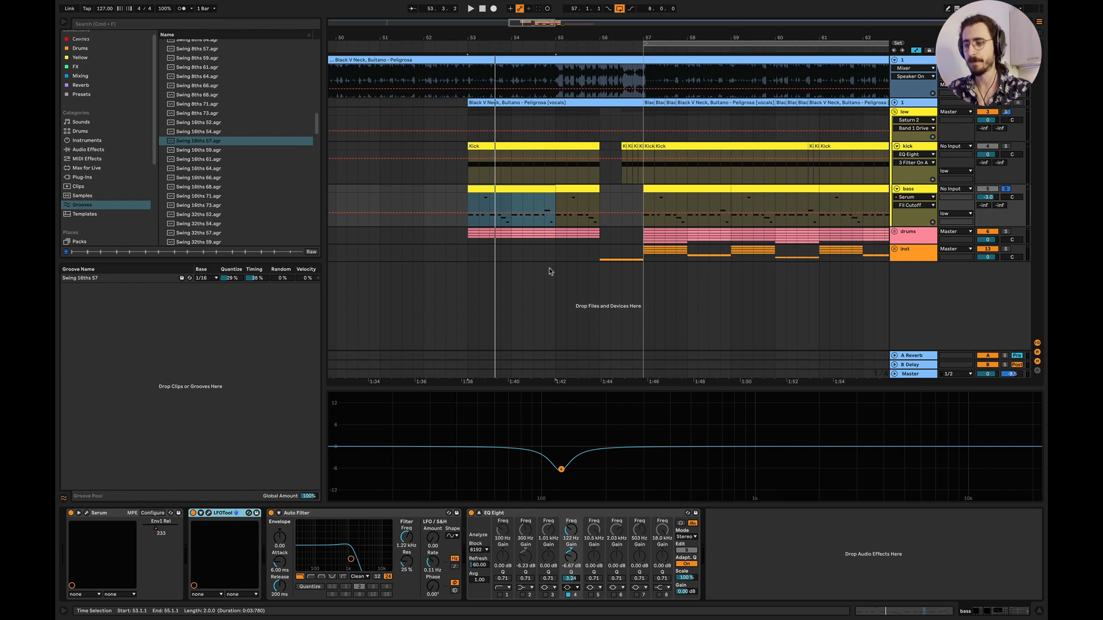
Step: Play the bass clip at bar 53, and play the low group's part from bar 57
key("space")
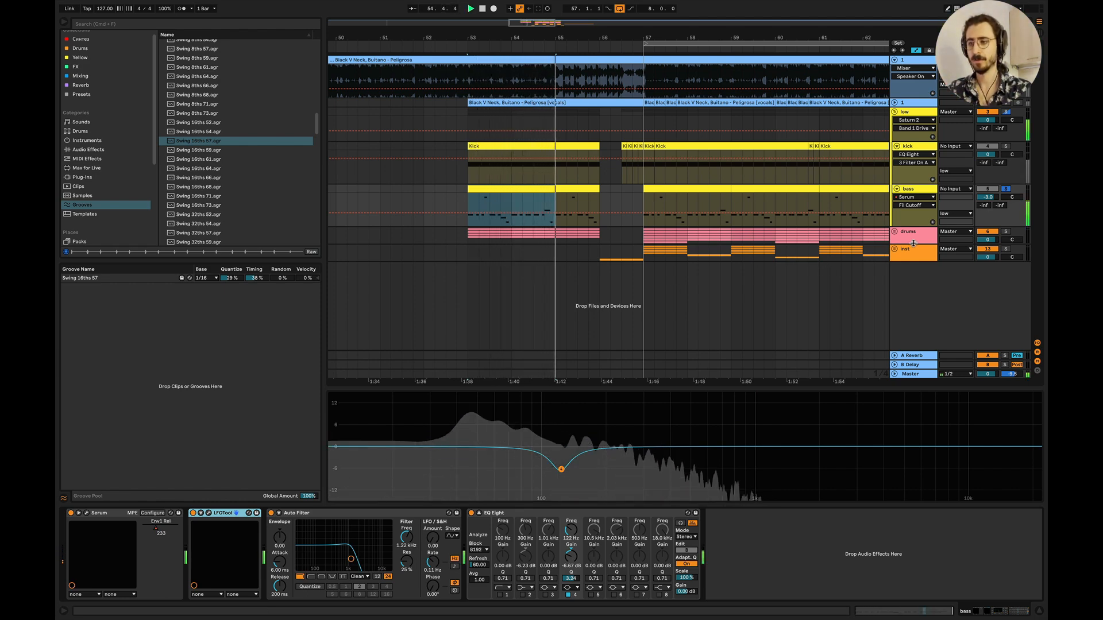
scroll(704, 231, "right", 4)
left_click(512, 201)
key("space")
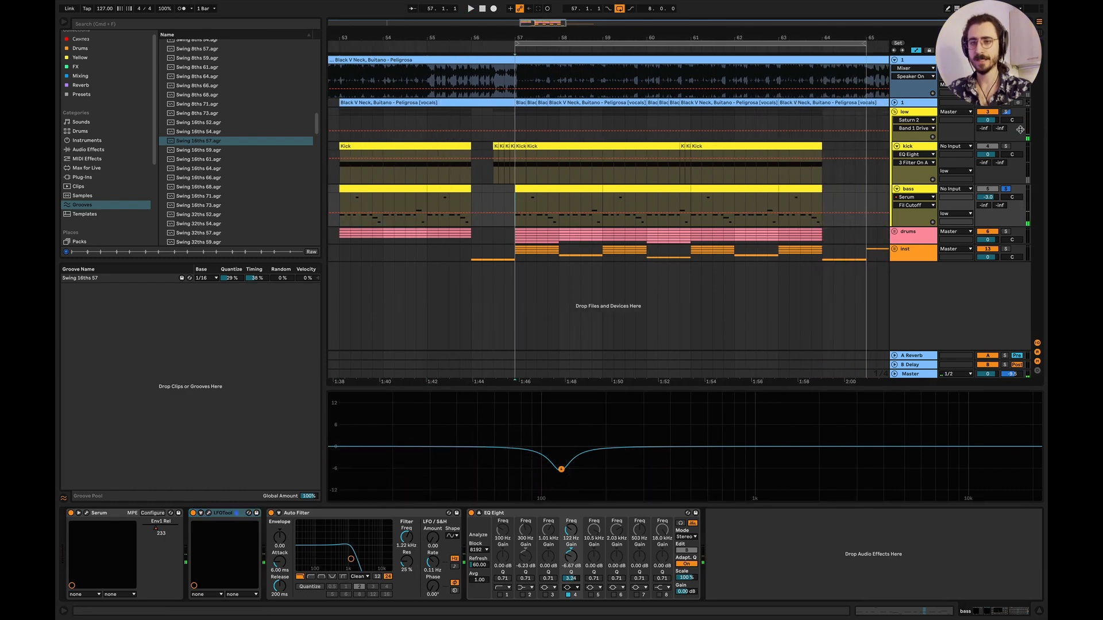
key("space")
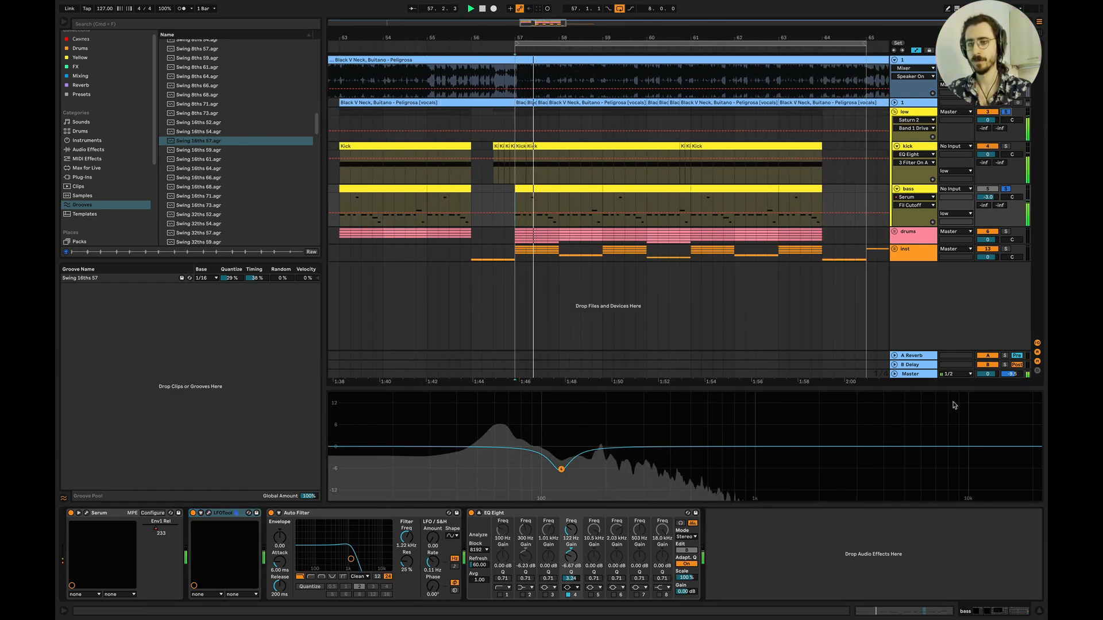
Step: Collapse the low group and unfold the drums group to show its tracks
left_click(894, 112)
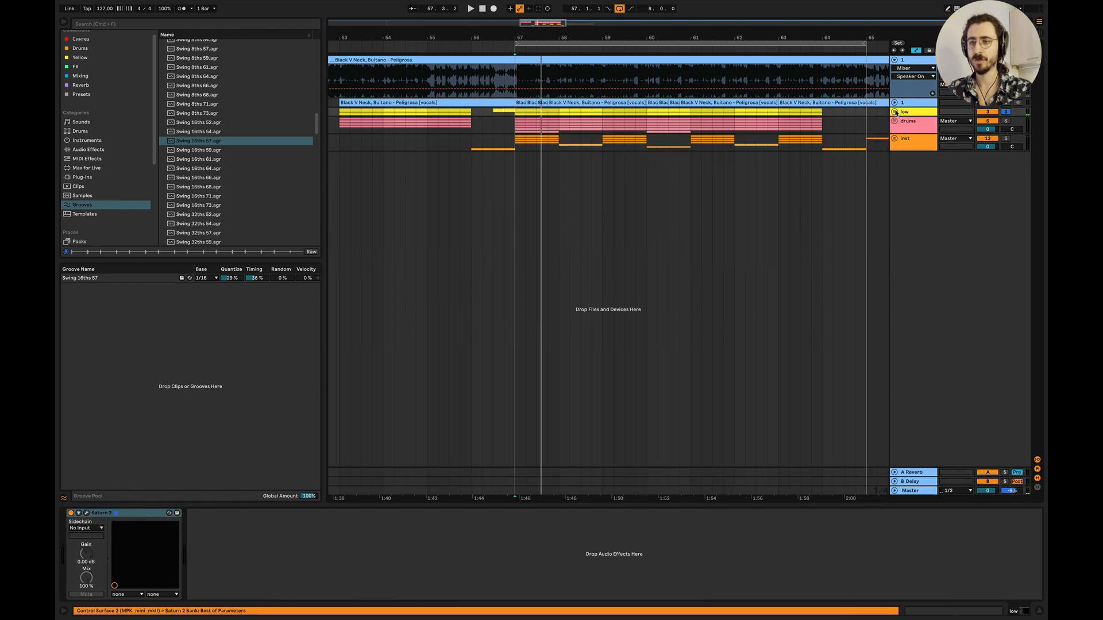
left_click(895, 121)
scroll(717, 195, "right", 2)
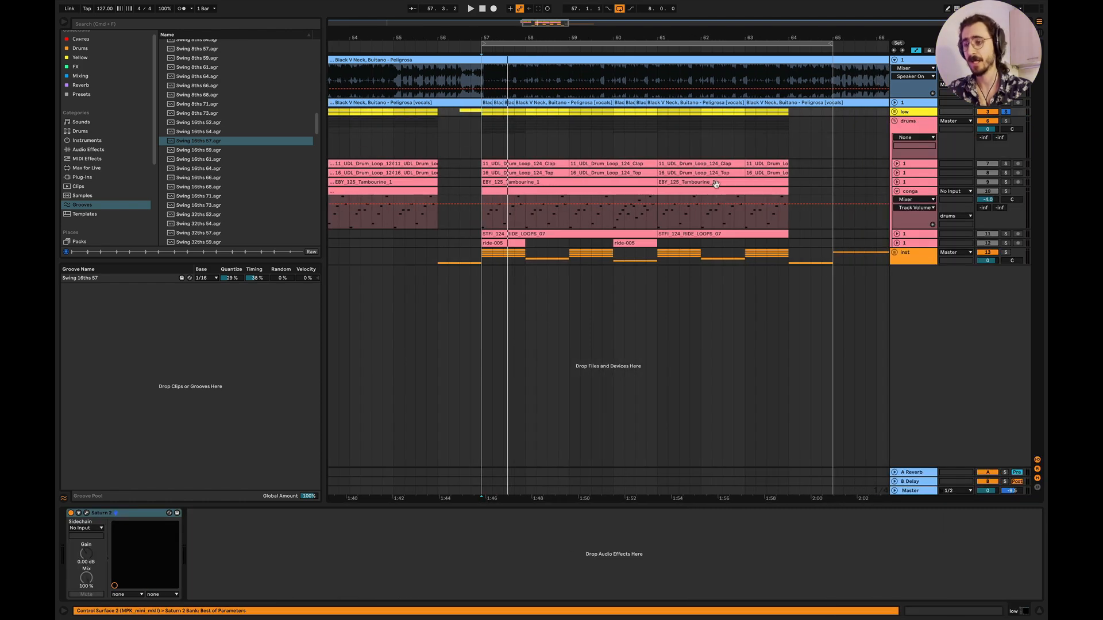
Step: Expand and solo the clap loop track in the drums group, and play it from bar 57
left_click(895, 163)
left_click(485, 197)
left_click(1003, 164)
scroll(452, 185, "right", 2)
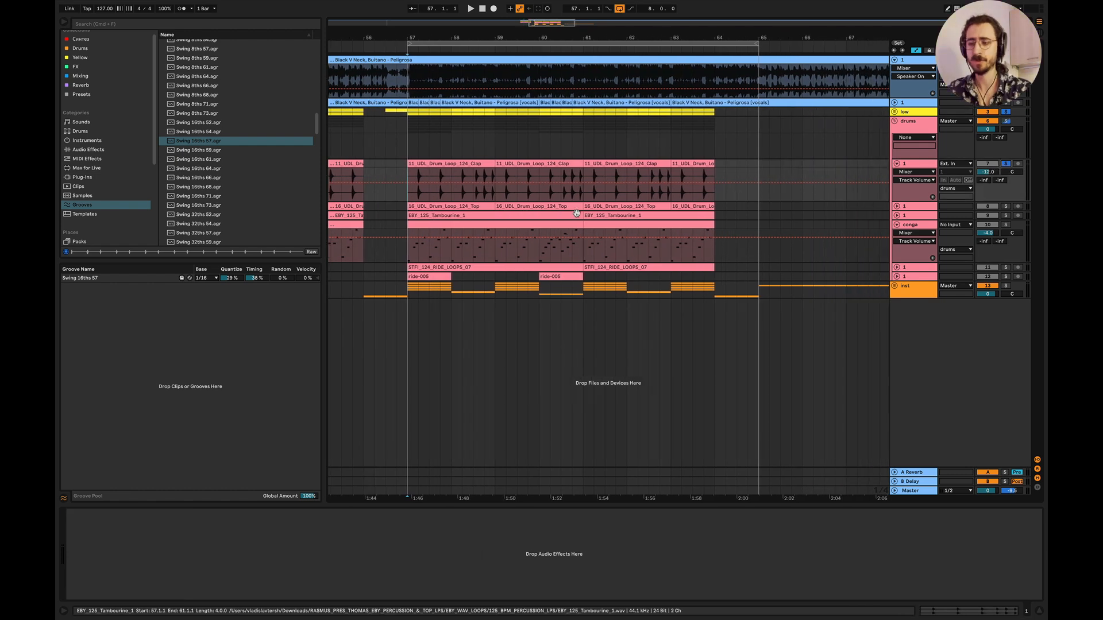
key("space")
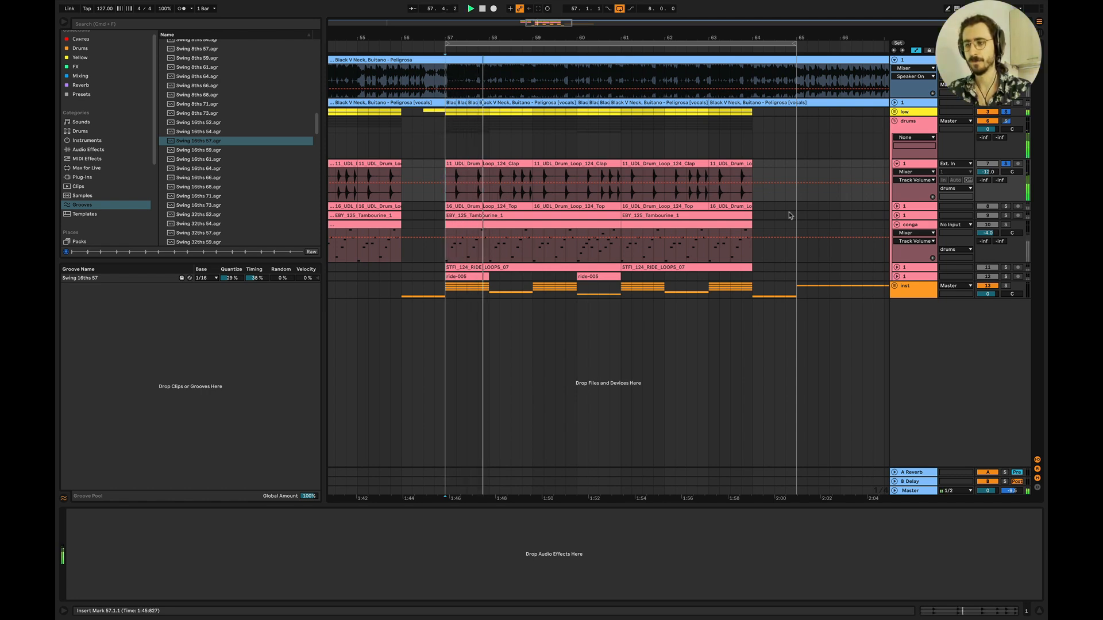
Step: Expand and solo the Top drum loop track, and play it together with the clap loop
left_click(897, 206)
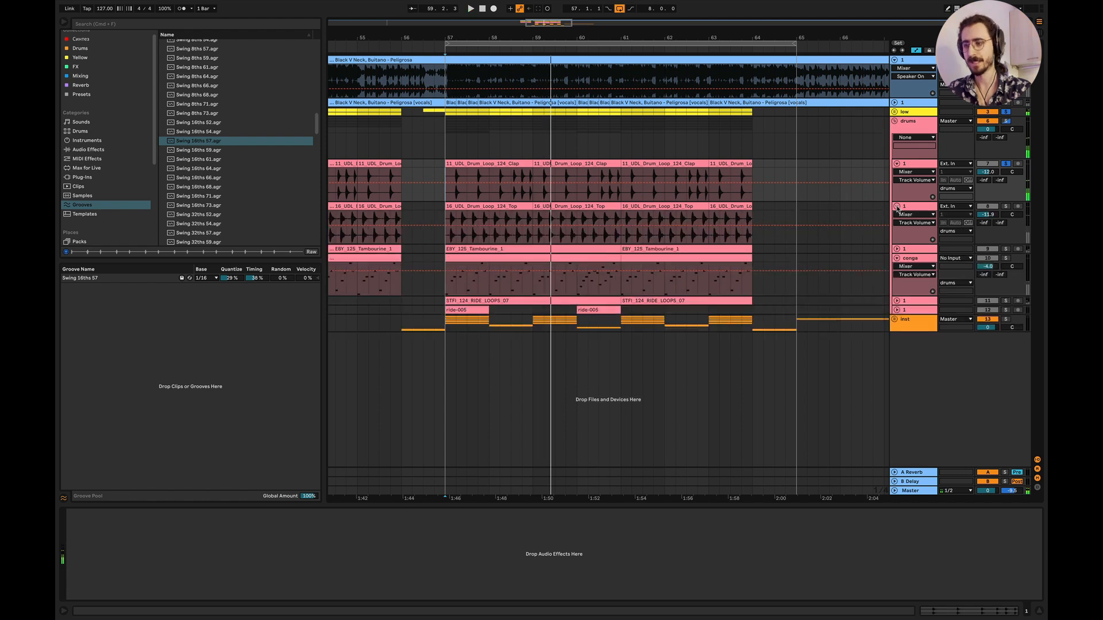
left_click(1004, 207)
scroll(535, 197, "up", 3)
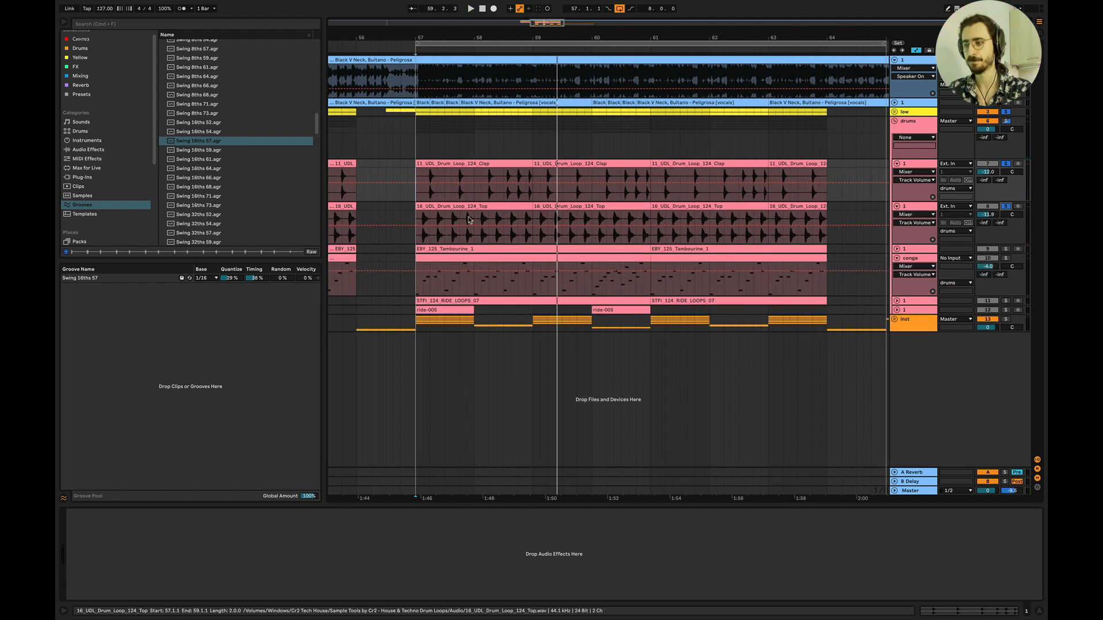
key("space")
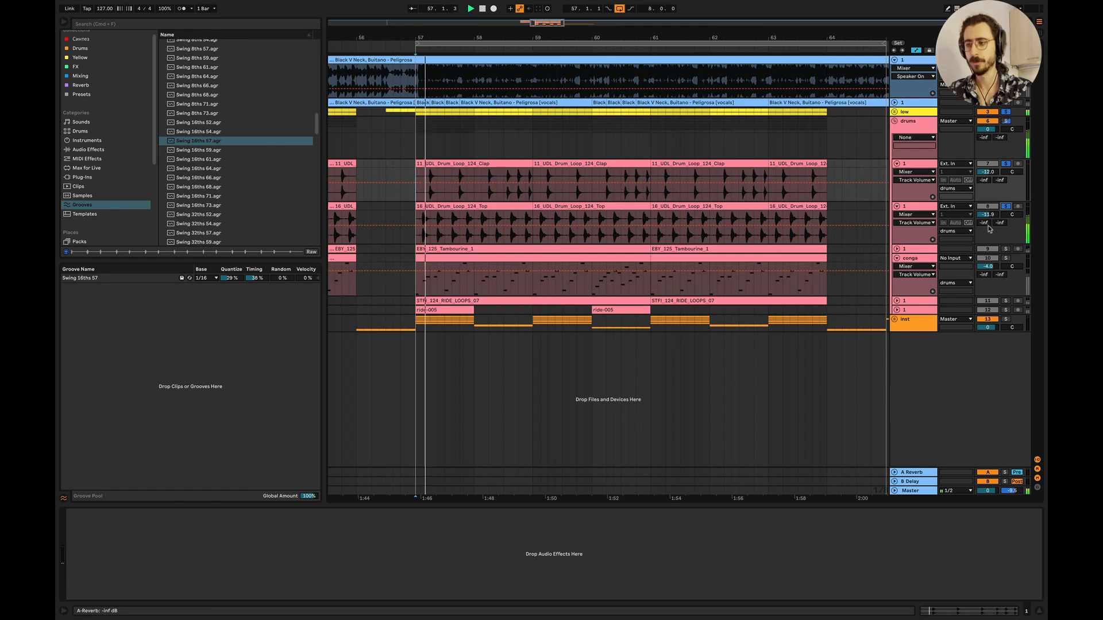
Step: Lower the Top drum loop track's volume to -15.4 dB, checking its balance against the clap loop during playback
left_click_drag(988, 215, 990, 217)
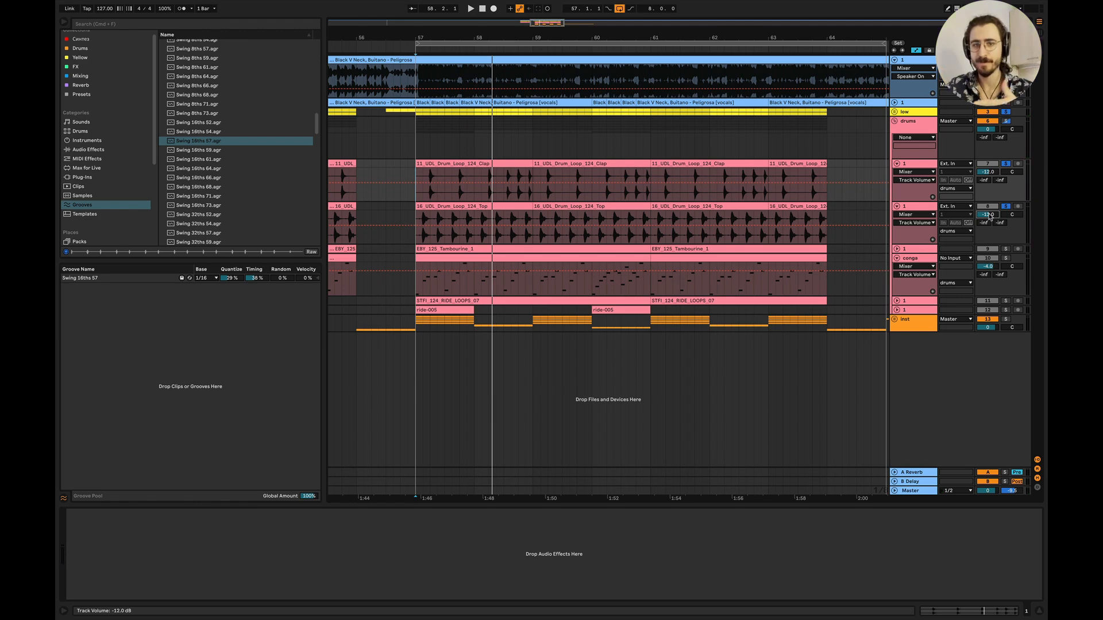
key("space")
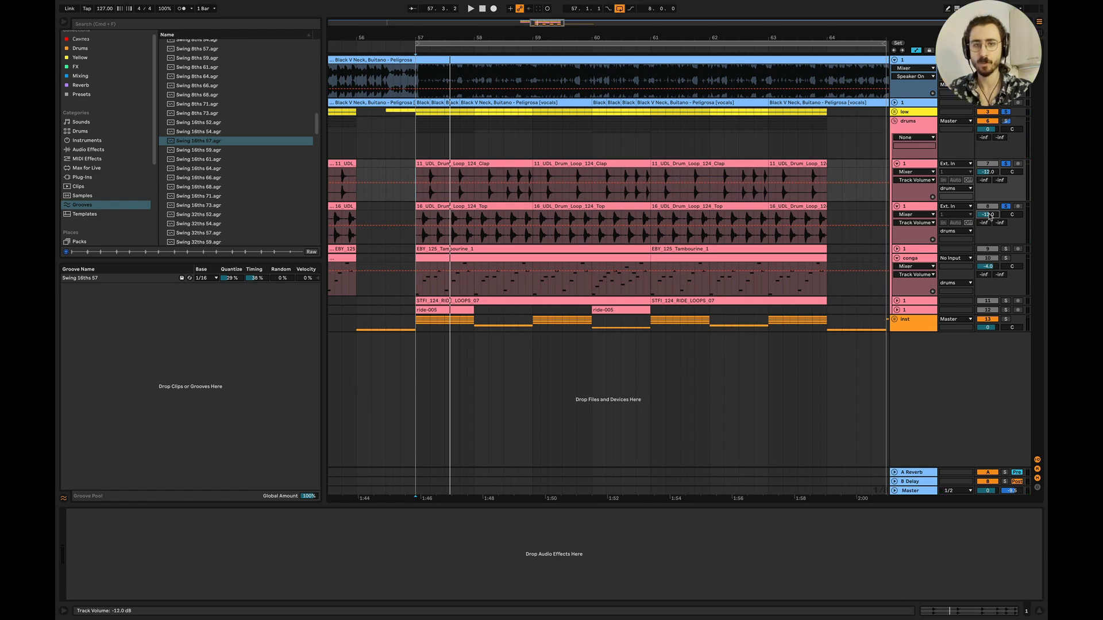
key("space")
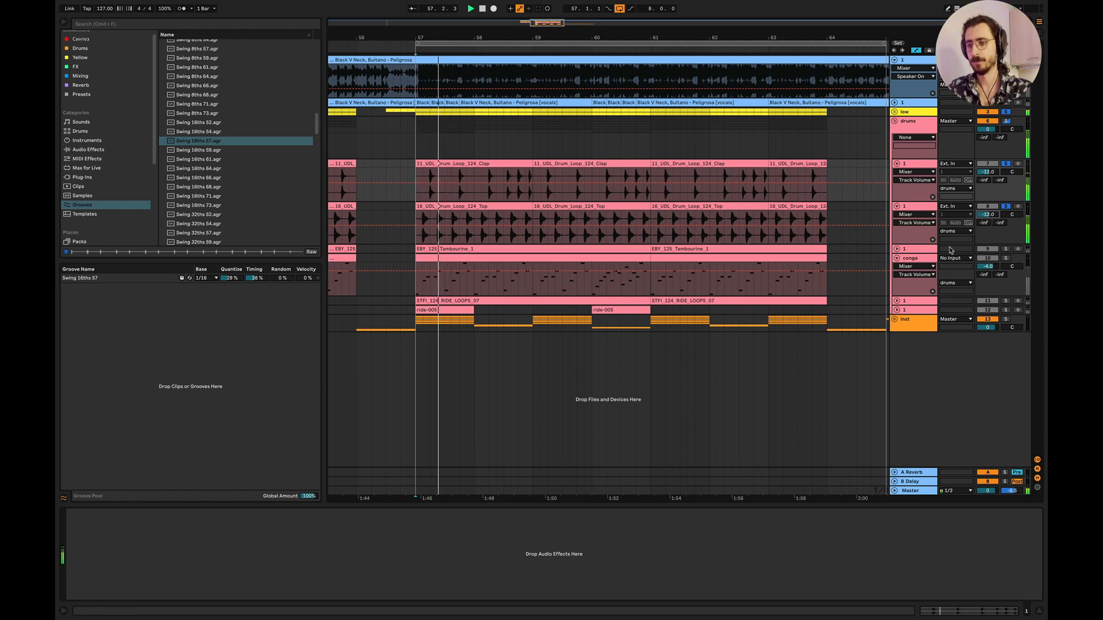
key("space")
left_click_drag(988, 214, 988, 223)
key("space")
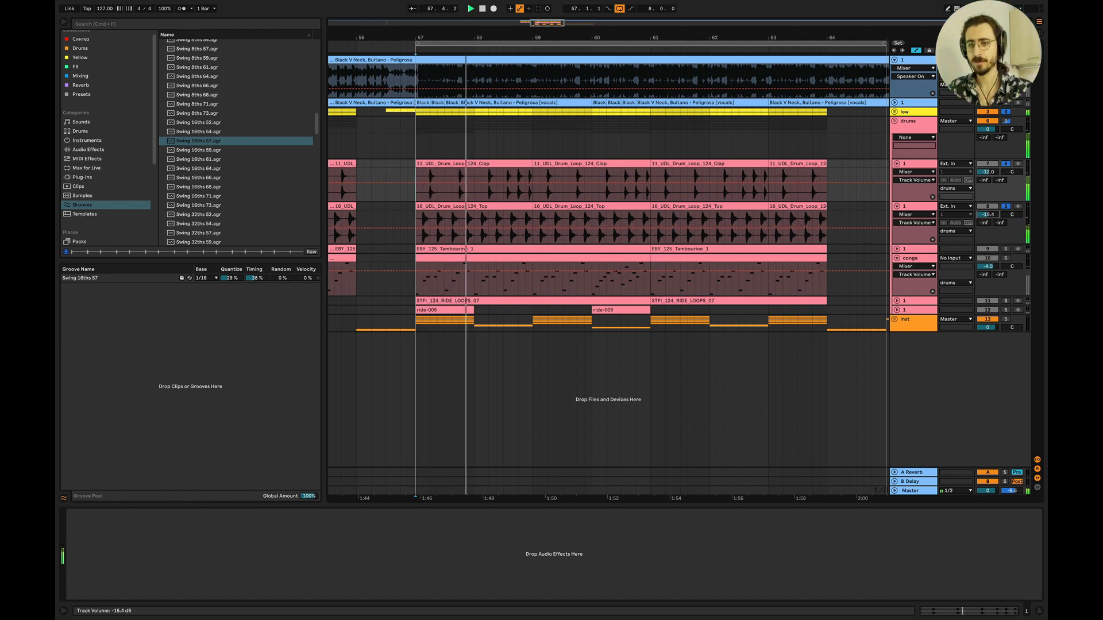
key("space")
Step: Expand and solo the tambourine loop track, and listen to it with the clap and Top loops
left_click(897, 248)
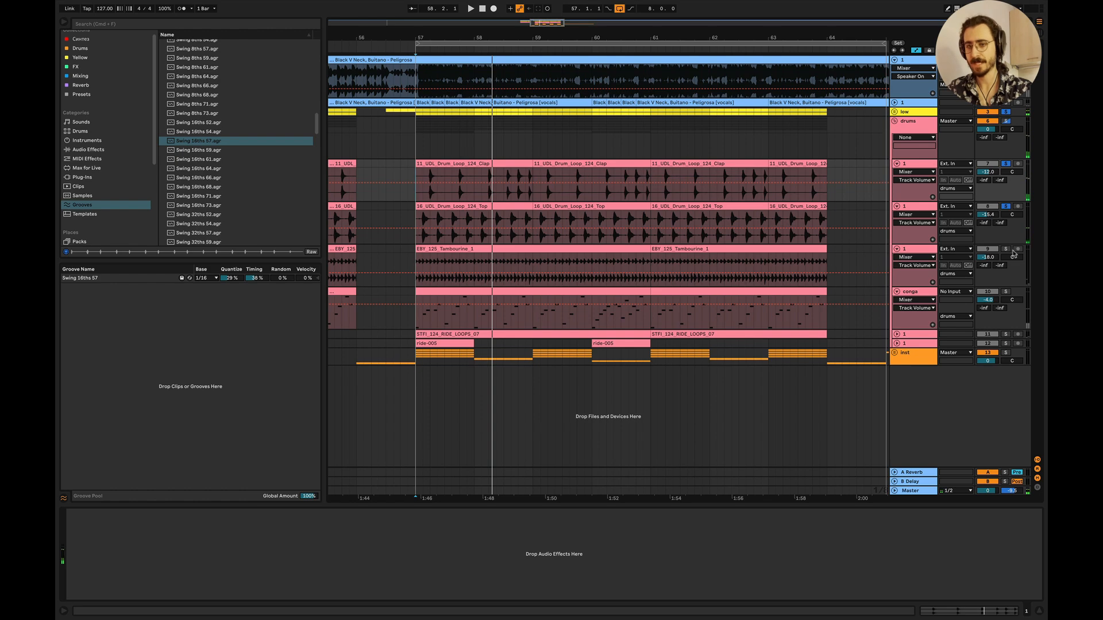
key("space")
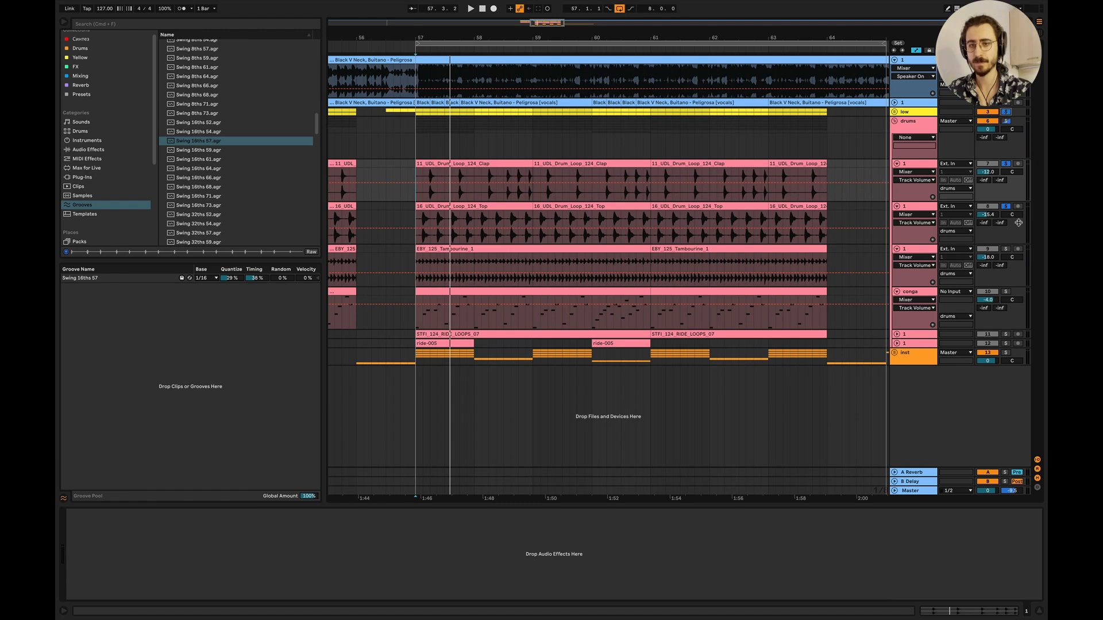
key("space")
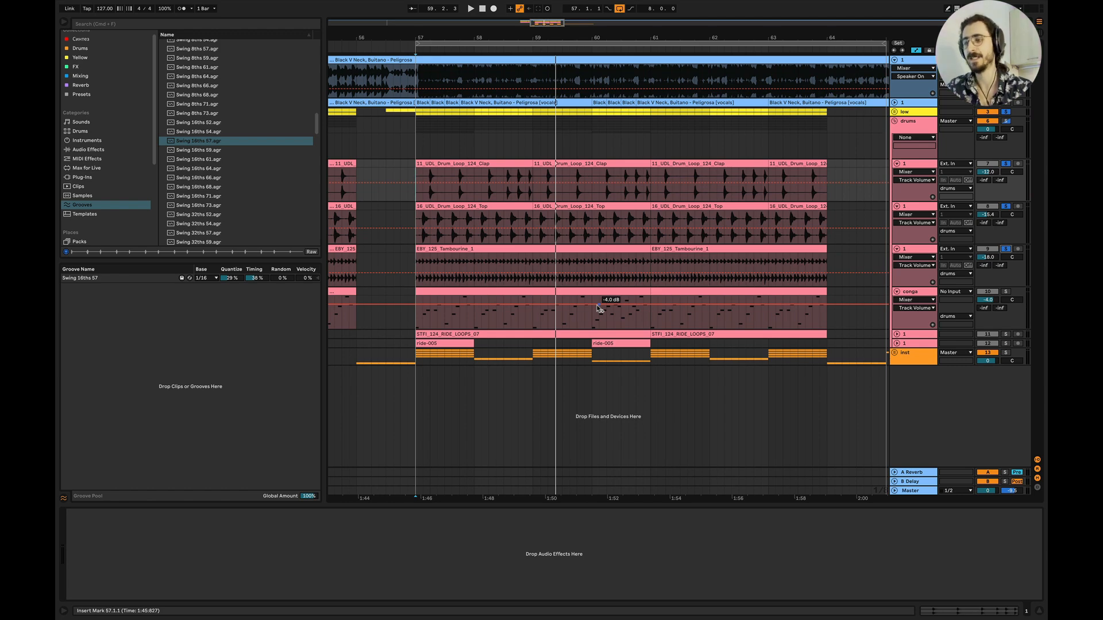
key("space")
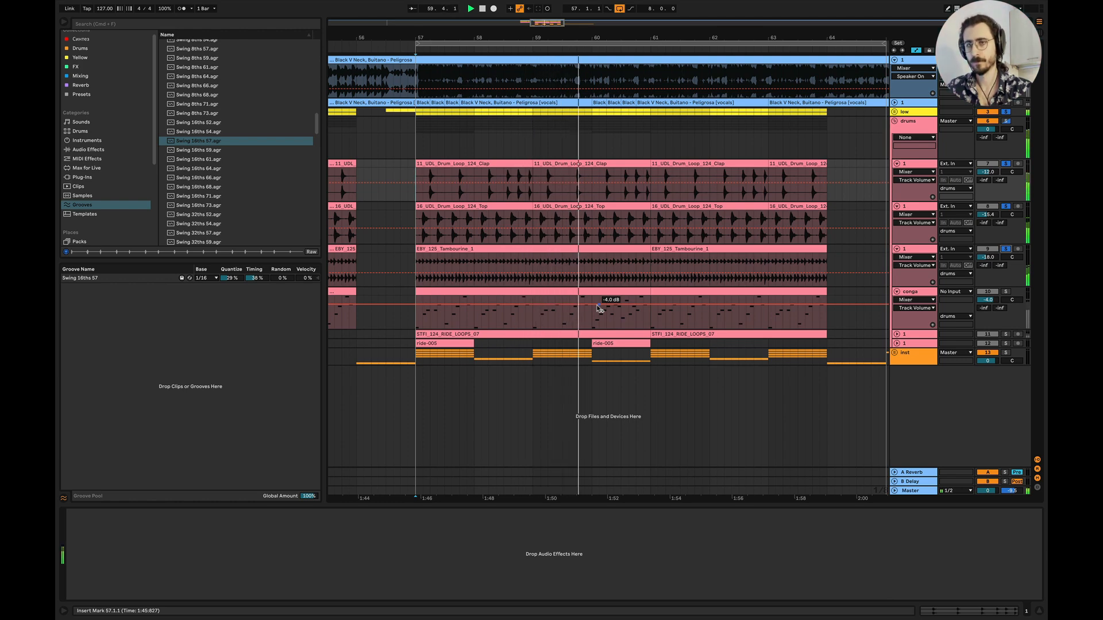
key("space")
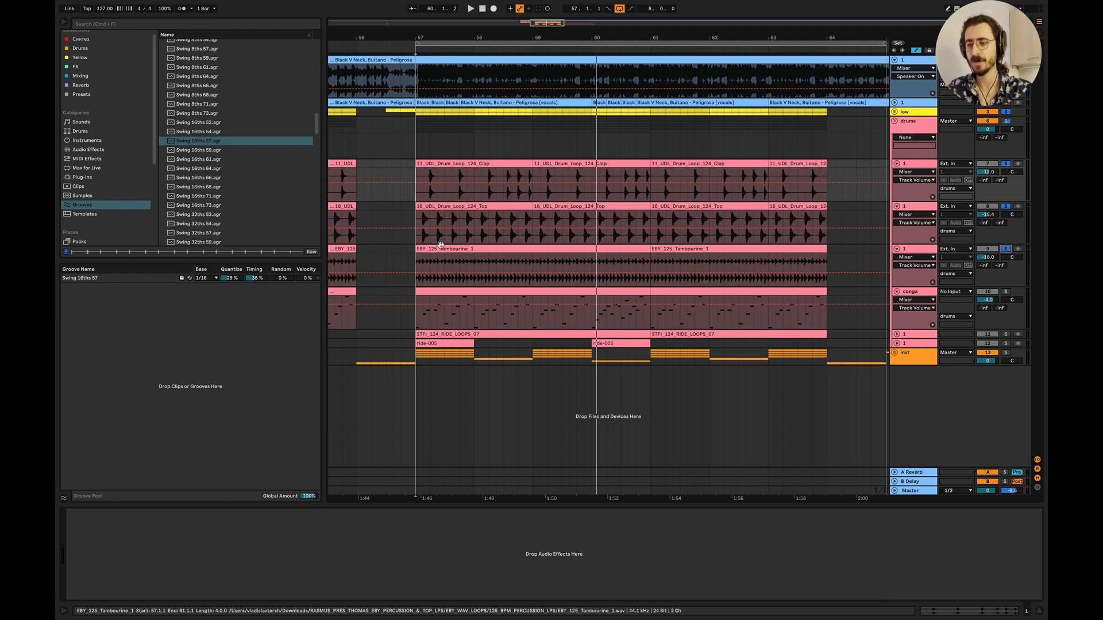
key("space")
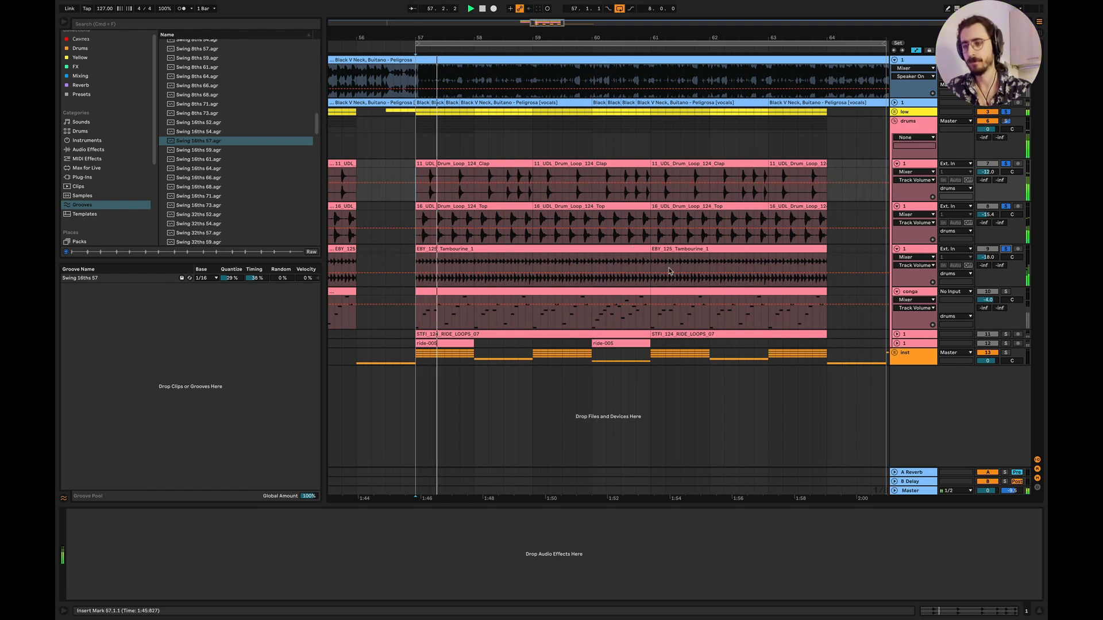
key("space")
Step: Solo the conga track and play it from bar 57 with the other soloed drum loops
left_click(1005, 293)
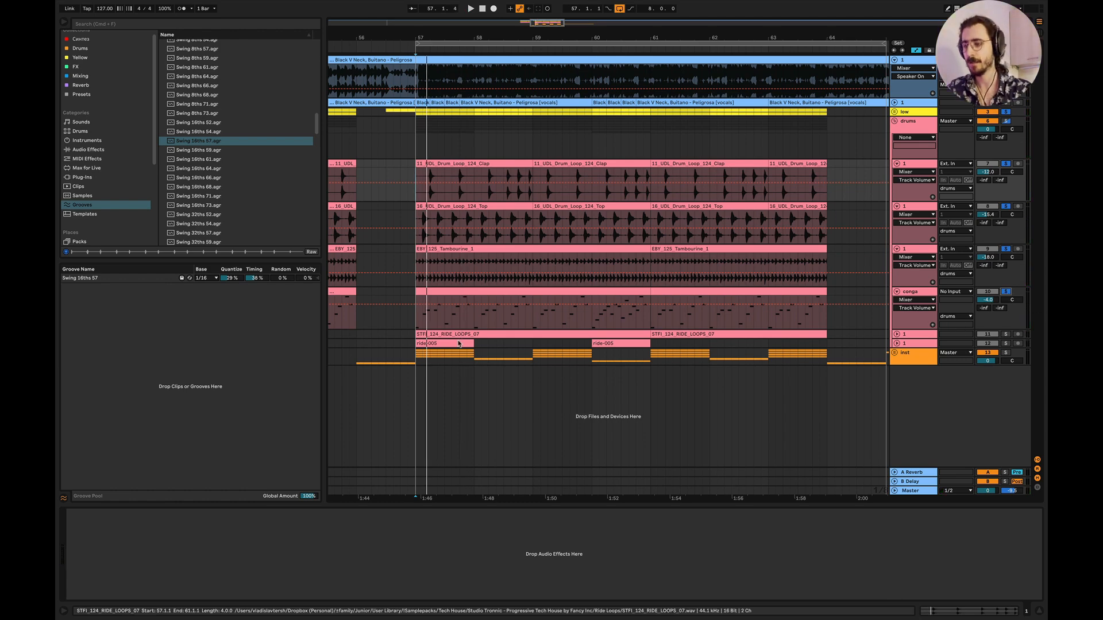
left_click(419, 327)
key("space")
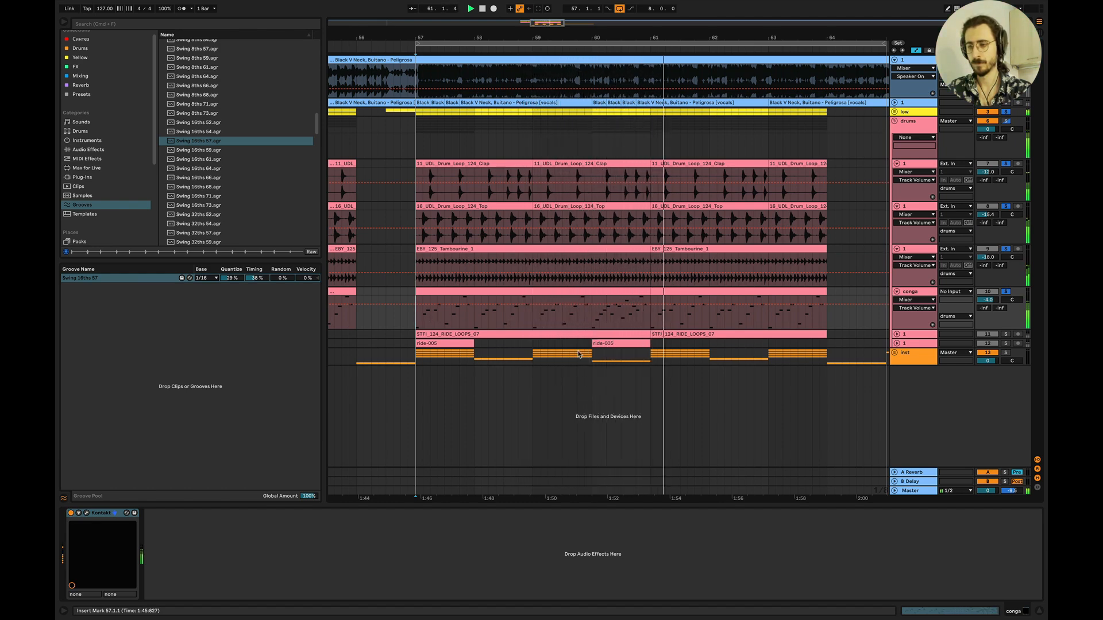
Step: Inspect the conga clip's notes and the Kontakt instrument on the conga track, closing the instrument window when done
left_click(592, 321)
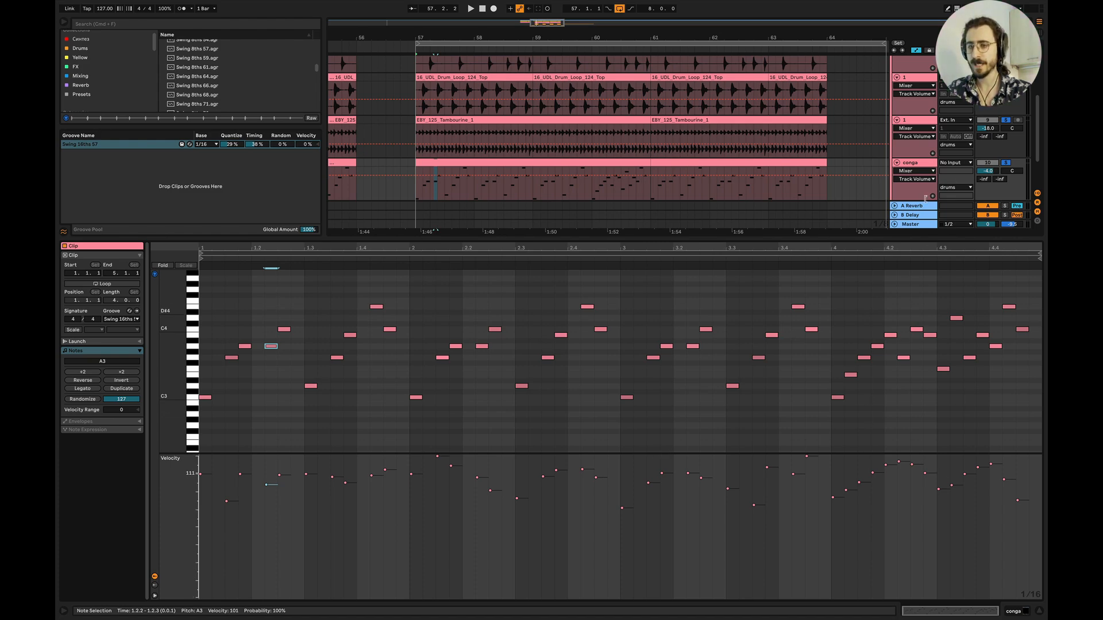
double_click(918, 164)
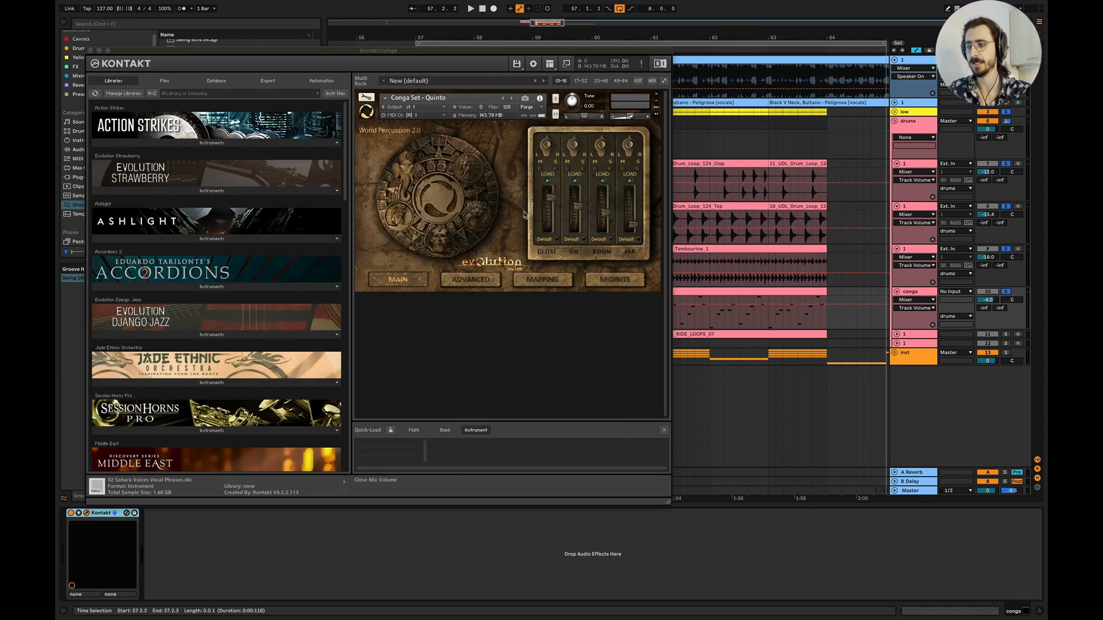
left_click(92, 51)
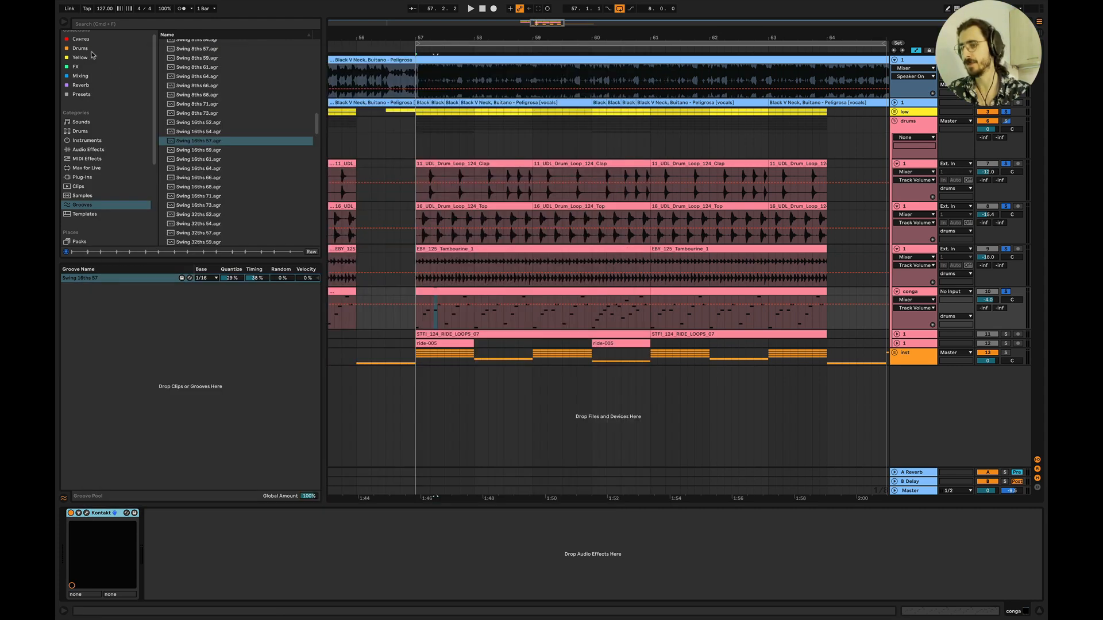
Step: Reopen the conga clip's notes and play the pattern repeatedly from bar 57 with the soloed drum loops, closing the clip view
double_click(421, 298)
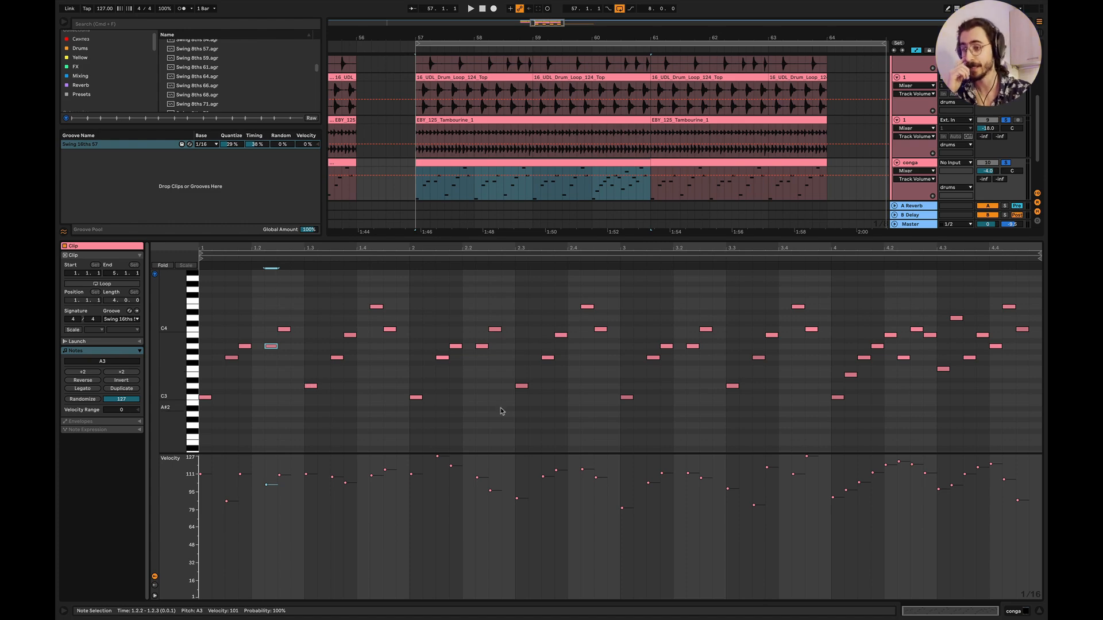
key("space")
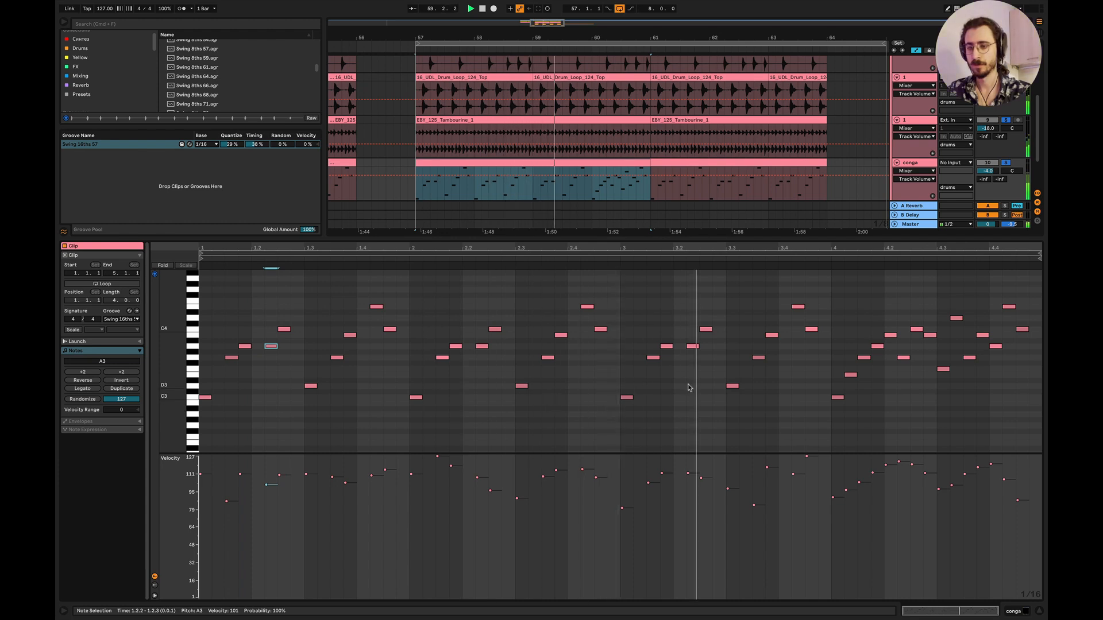
key("space")
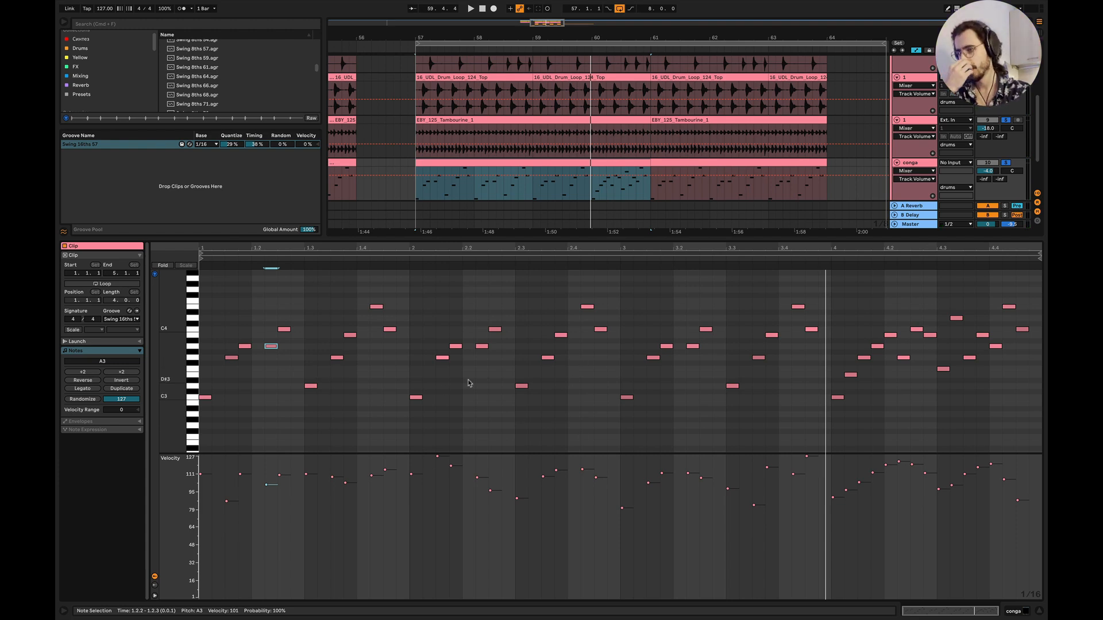
key("space")
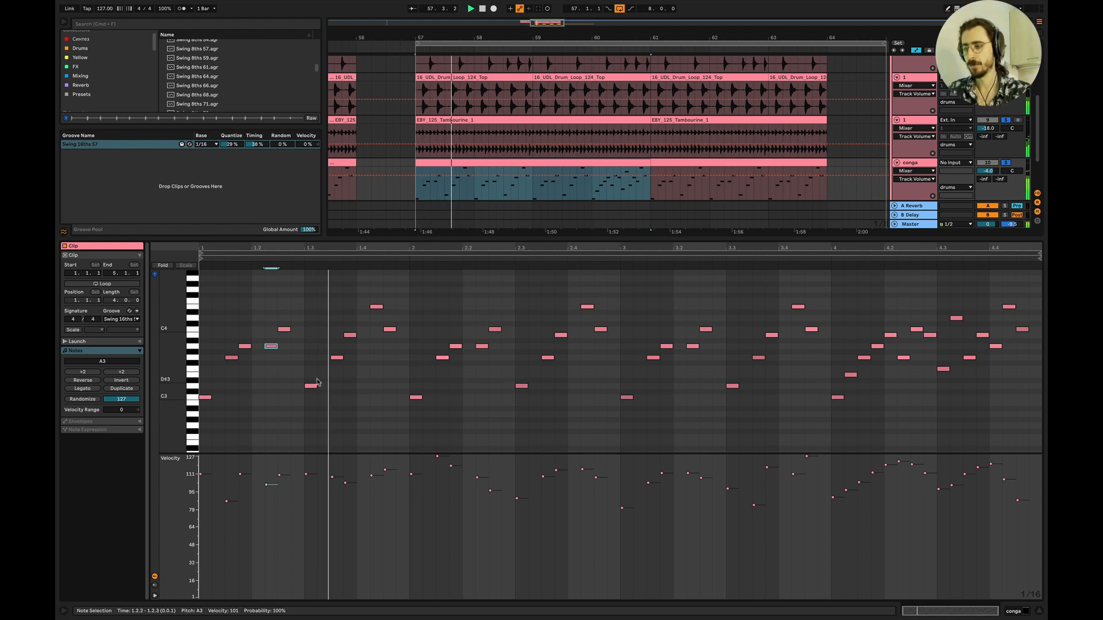
key("space")
key("space")
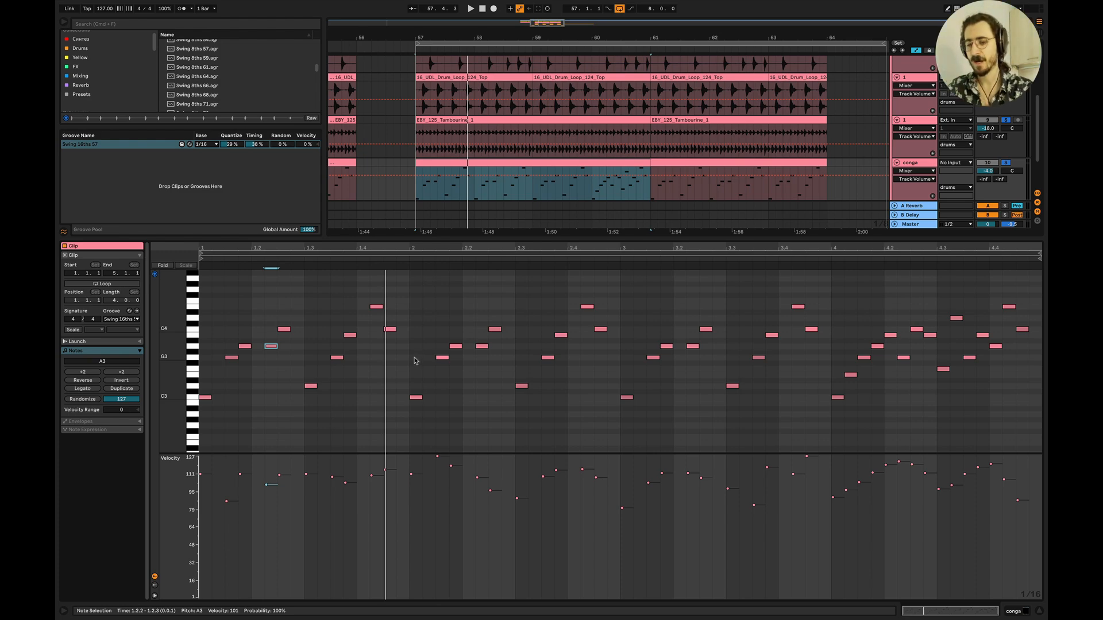
key("space")
key("super+alt+l")
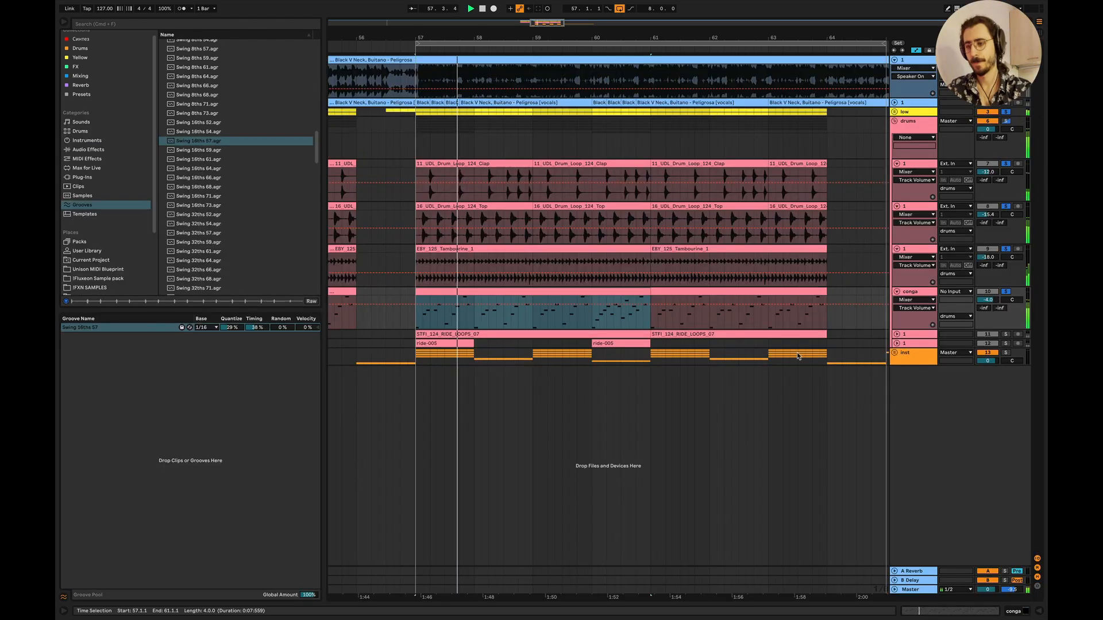
key("space")
Step: Expand and solo the ride loop track, set its volume to -18.0 dB, and play it with the other drum loops
left_click(897, 334)
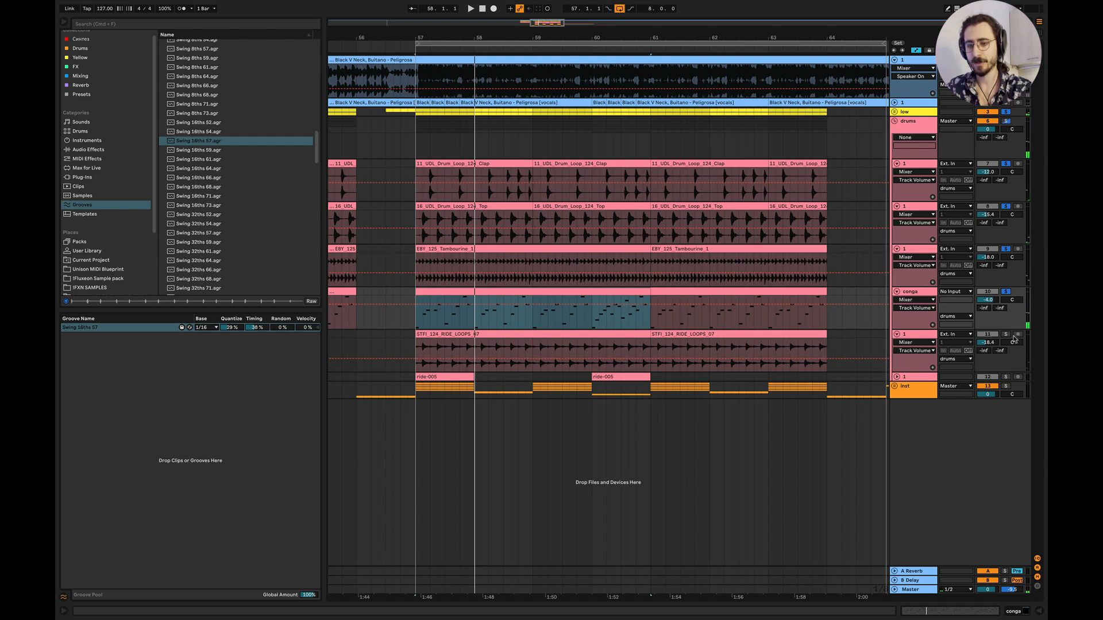
left_click(408, 346)
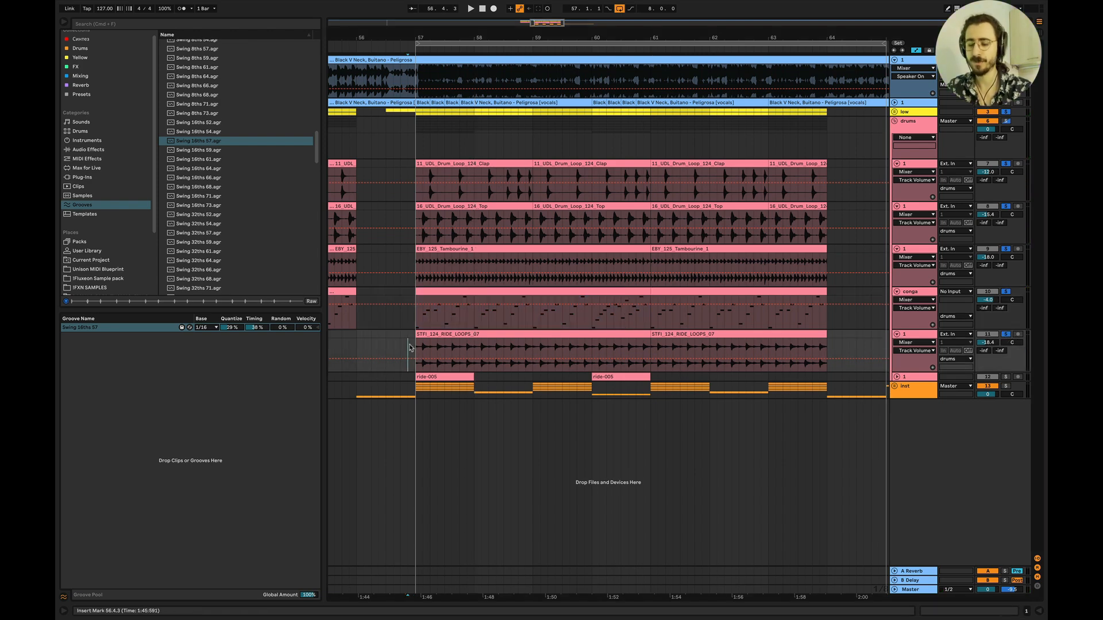
left_click_drag(987, 342, 987, 339)
key("space")
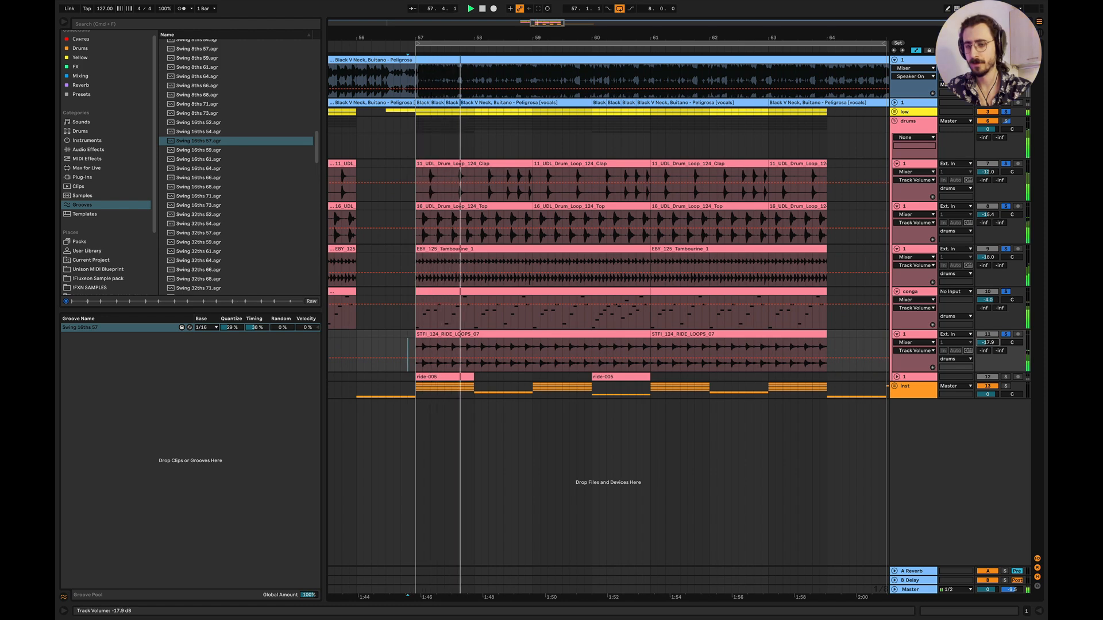
key("space")
left_click_drag(994, 342, 994, 343)
Step: Compare the drum loops without and with the ride loop by toggling its solo between playbacks
left_click(1005, 334)
key("space")
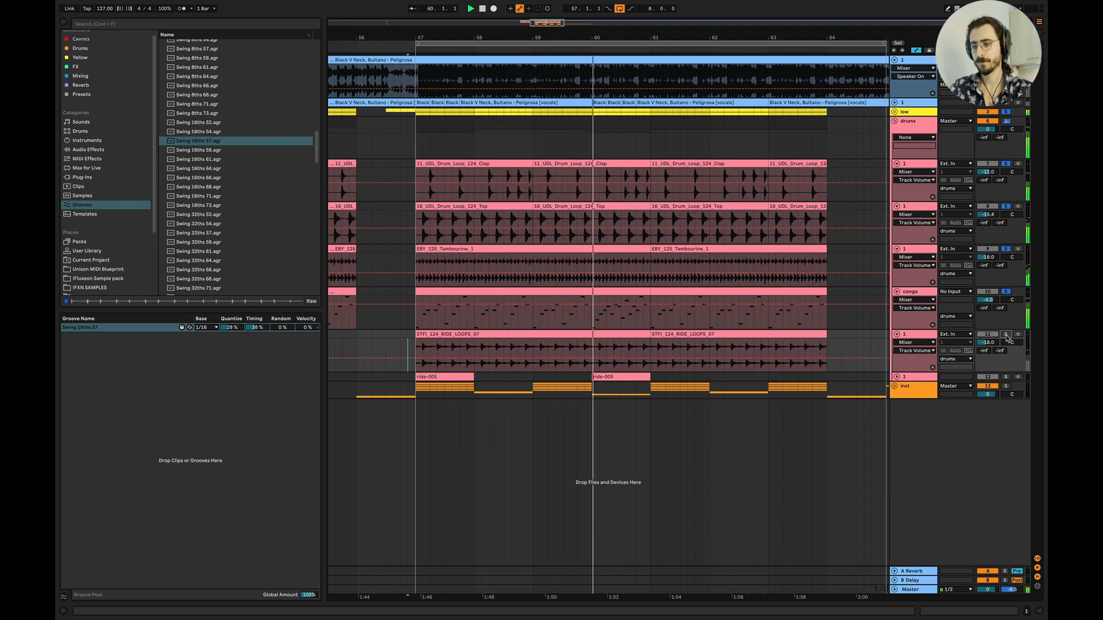
left_click(1006, 335)
key("space")
key("space")
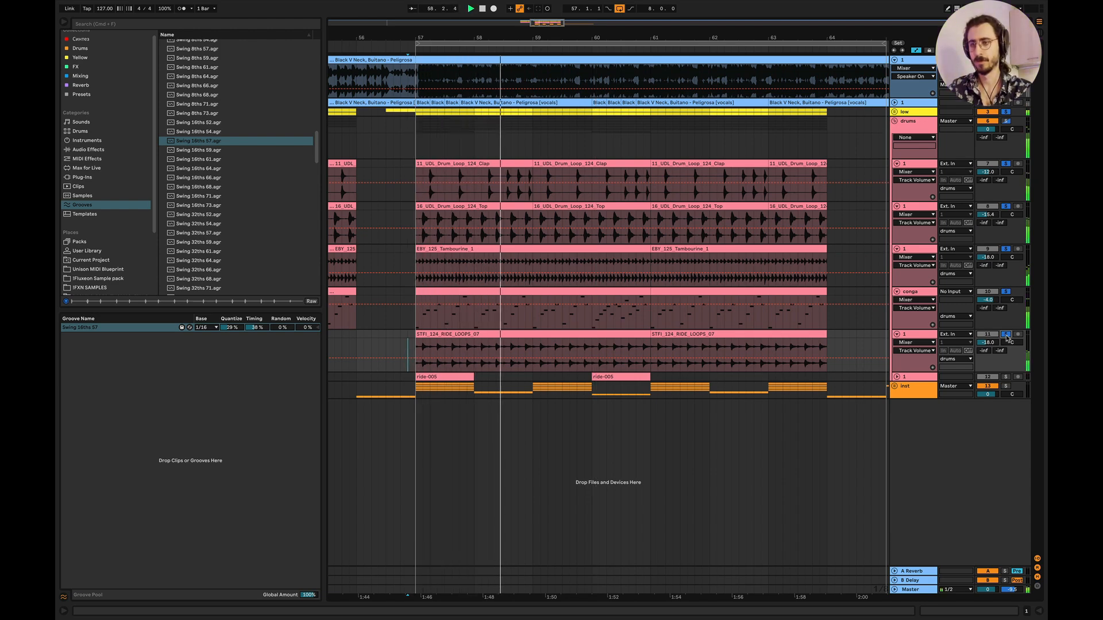
key("space")
Step: Collapse the drums group and play the soloed low and drums groups from bar 56.4
left_click(895, 121)
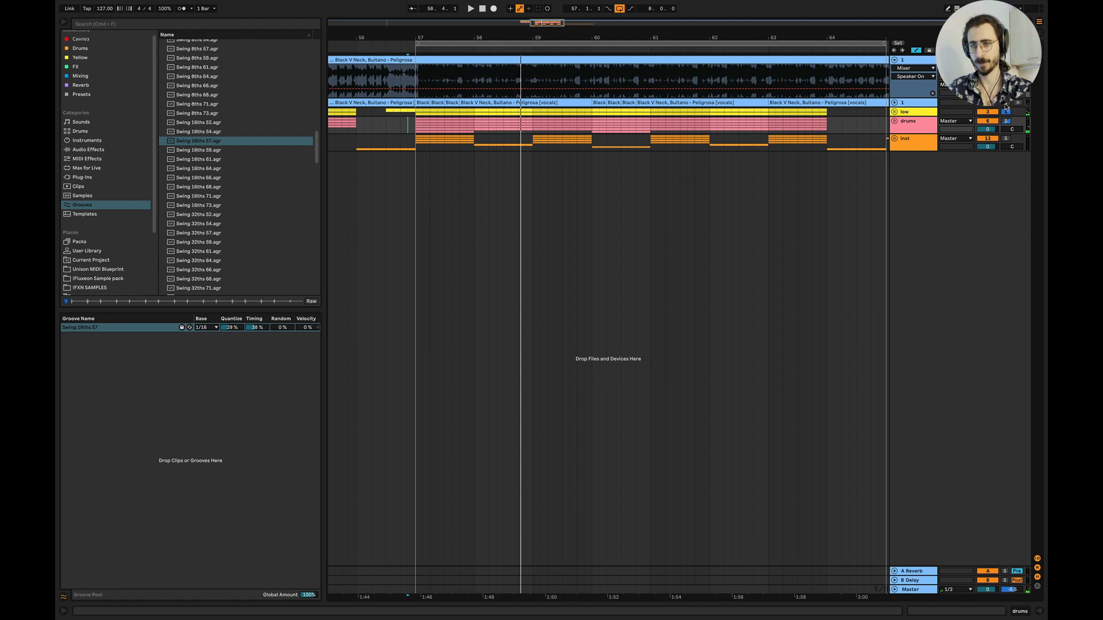
left_click(406, 126)
key("space")
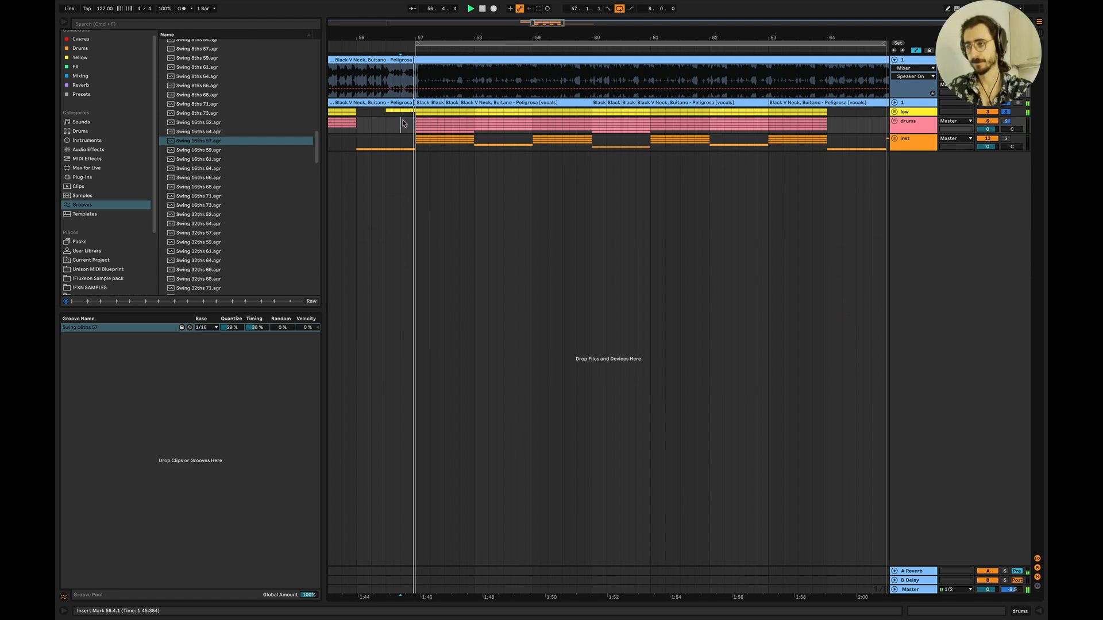
Step: Expand the vocals track, listen to it together with the low and drums groups, and collapse it again
left_click(895, 103)
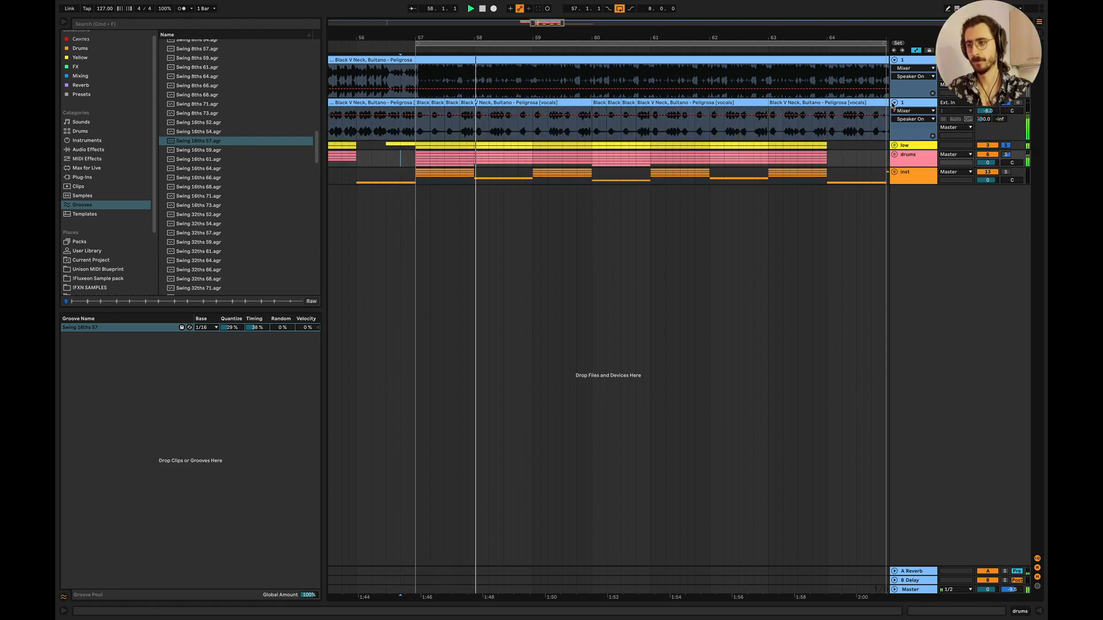
right_click(745, 145)
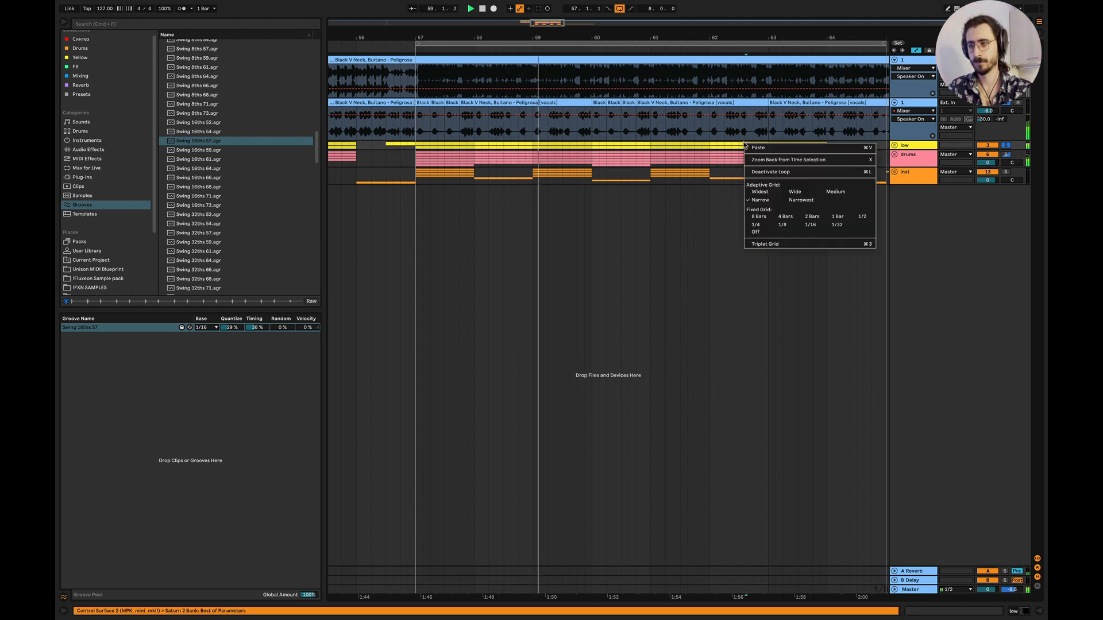
left_click(588, 264)
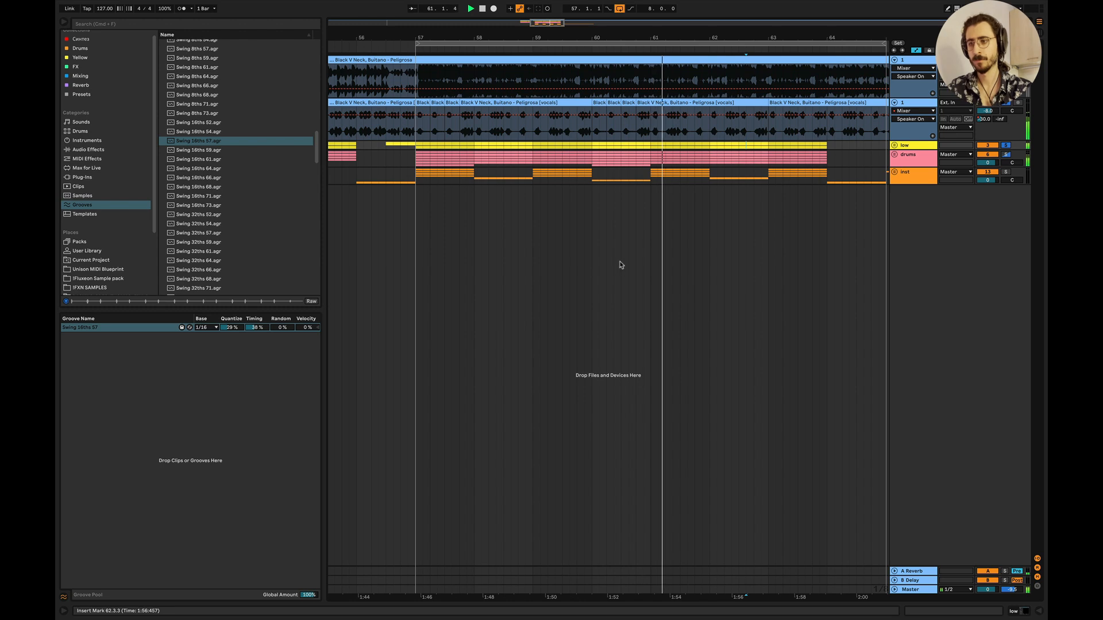
scroll(592, 265, "down", 5)
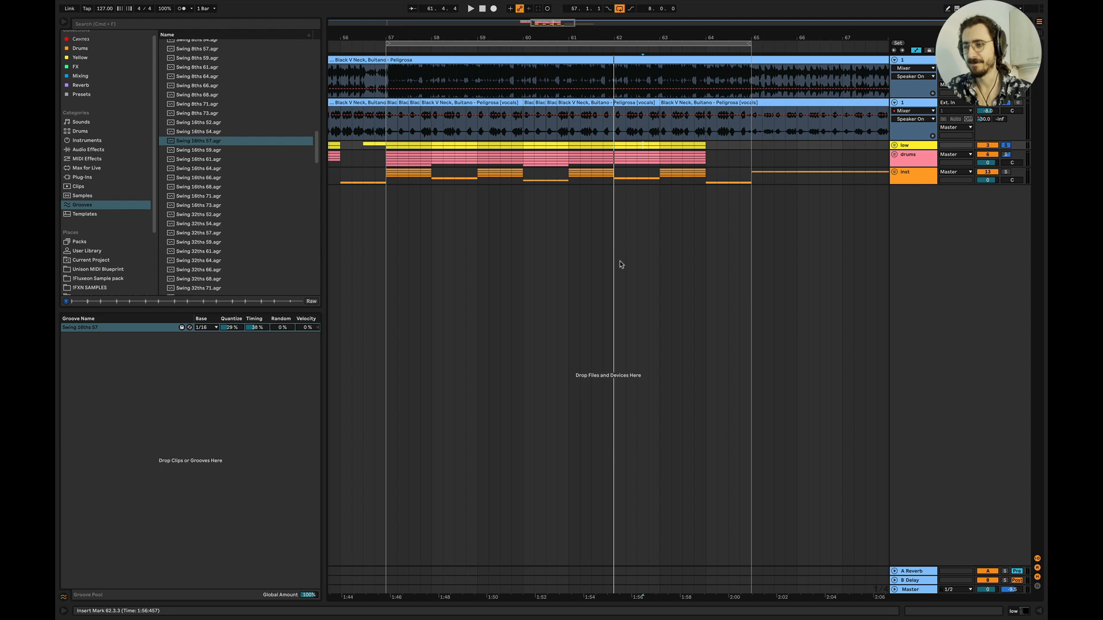
key("space")
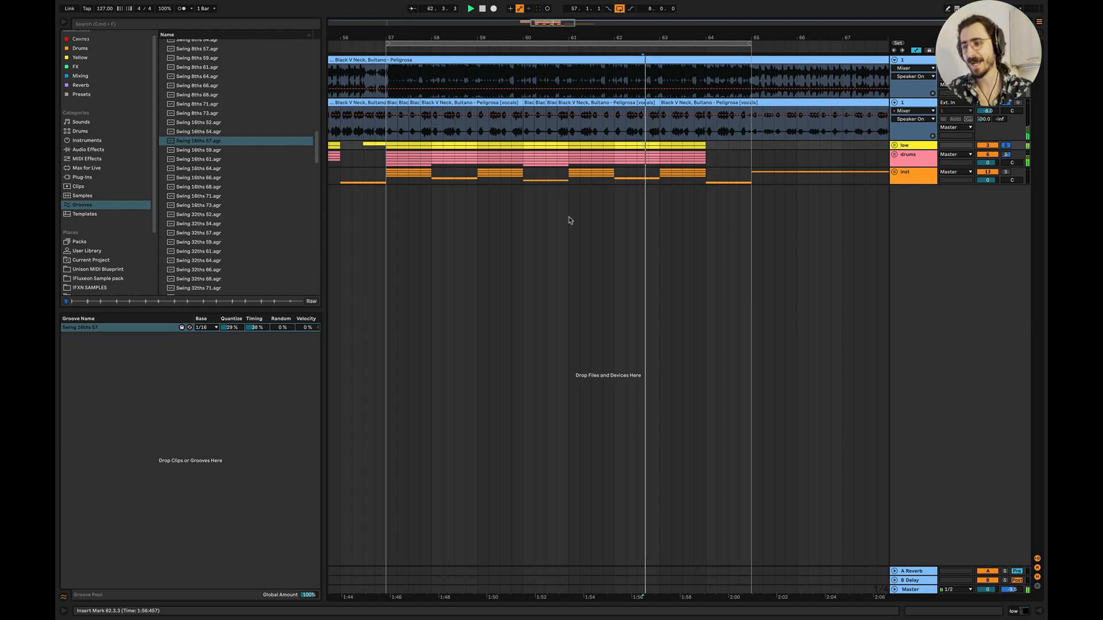
scroll(461, 155, "left", 1)
key("space")
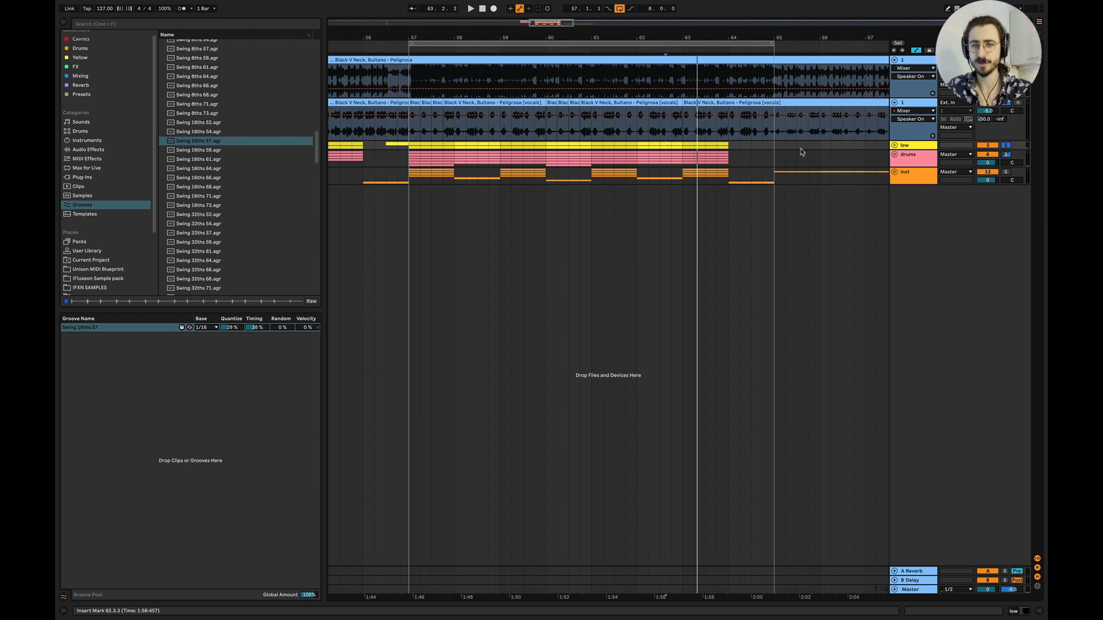
left_click(894, 104)
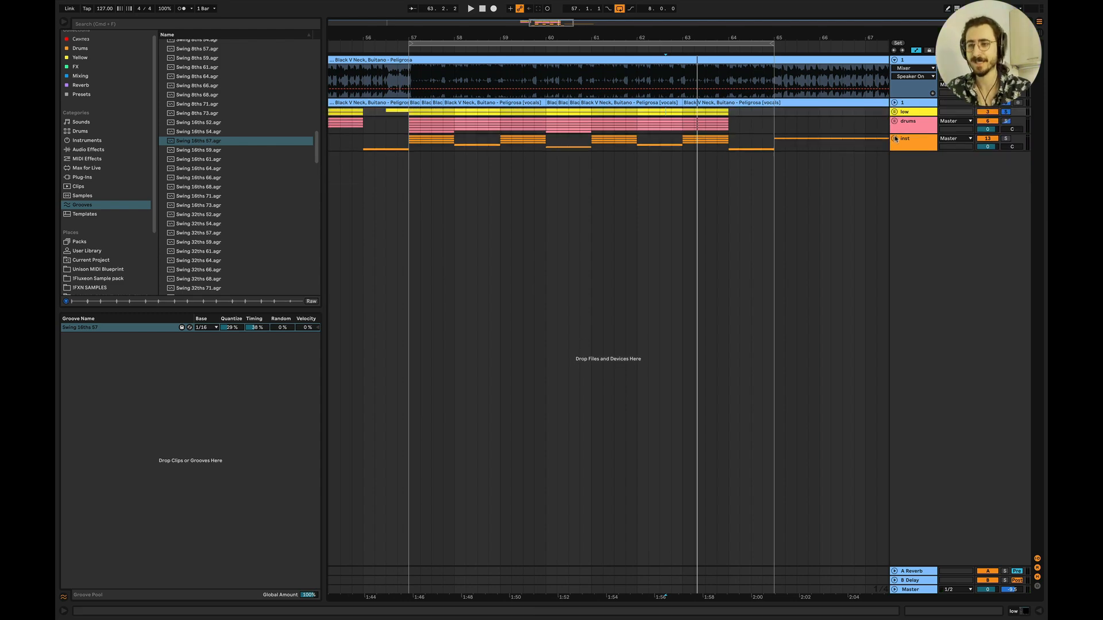
Step: Expand the inst group, solo the 14 Kontakt track, and play it from bar 57
left_click(894, 139)
scroll(487, 185, "up", 3)
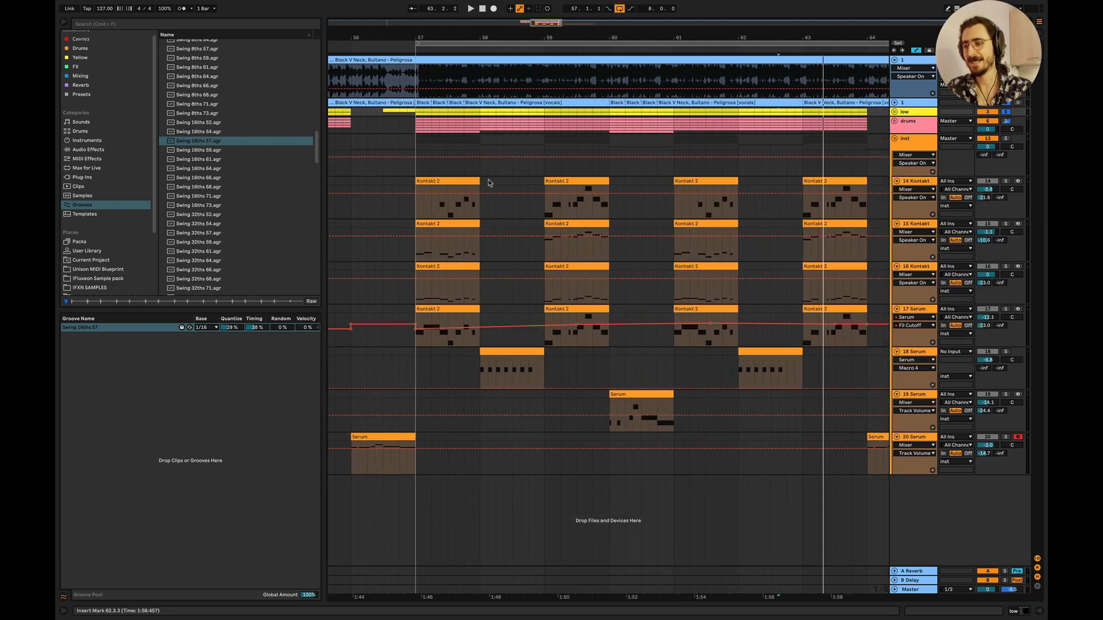
scroll(488, 183, "down", 1)
left_click(1005, 182)
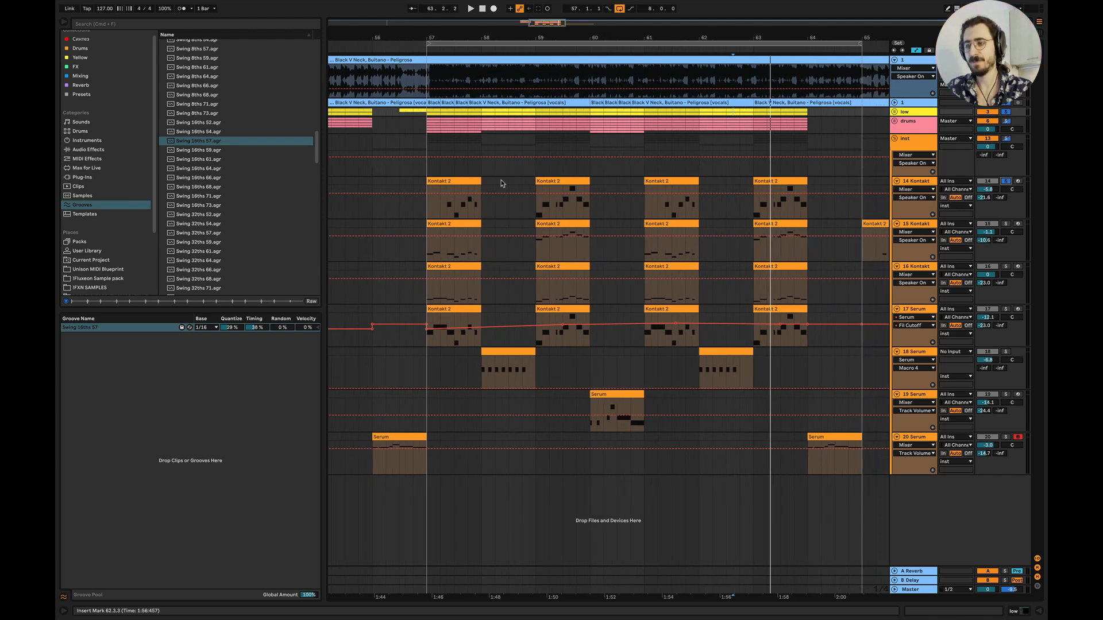
left_click(429, 211)
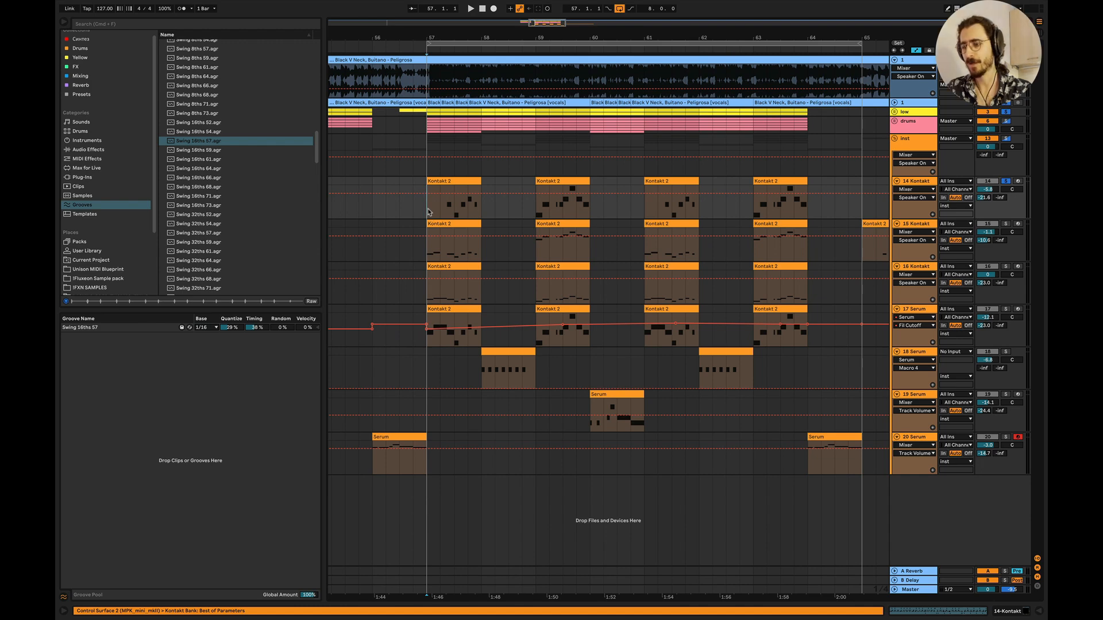
key("space")
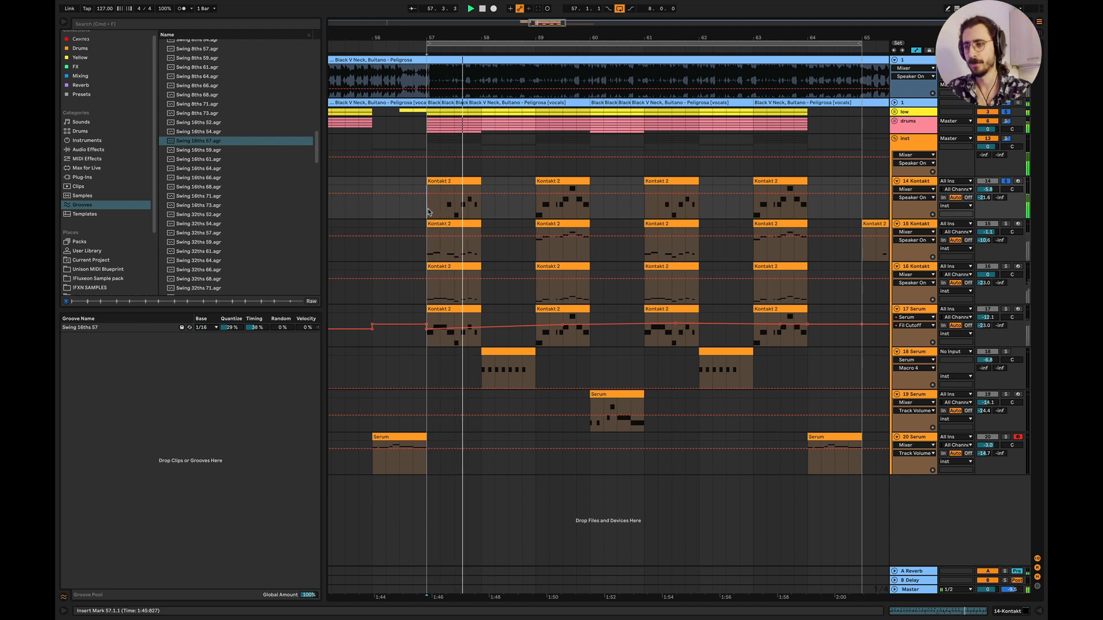
key("space")
Step: Raise the 14 Kontakt track's volume to -2.3 dB and play the section from bar 57
mouse_move(990, 189)
left_mouse_down()
mouse_move(991, 175)
mouse_move(990, 186)
left_mouse_up()
key("space")
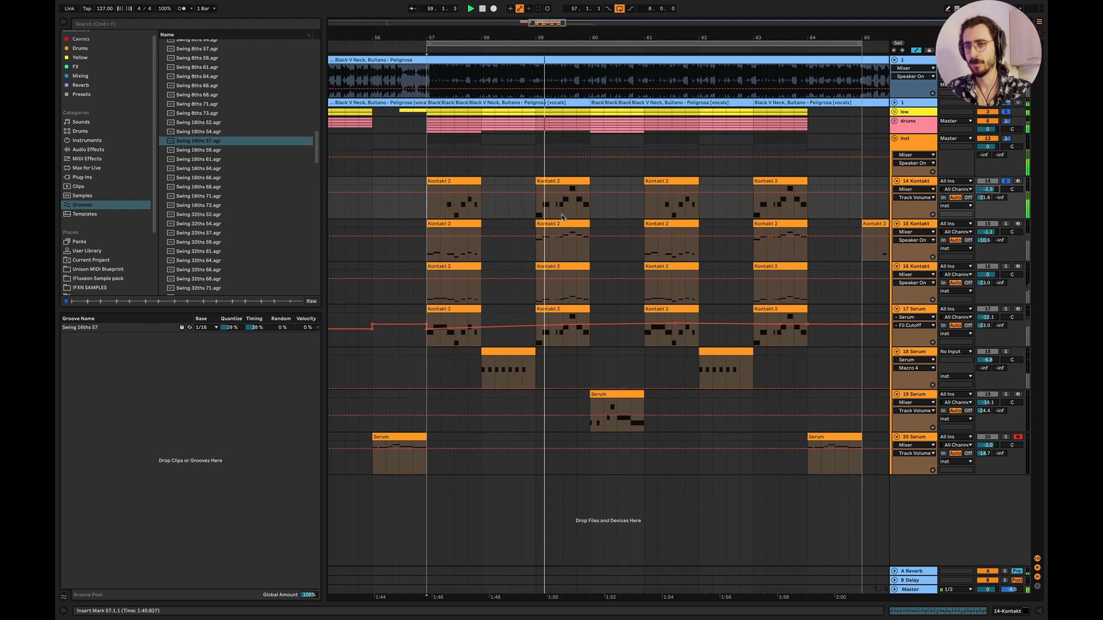
key("space")
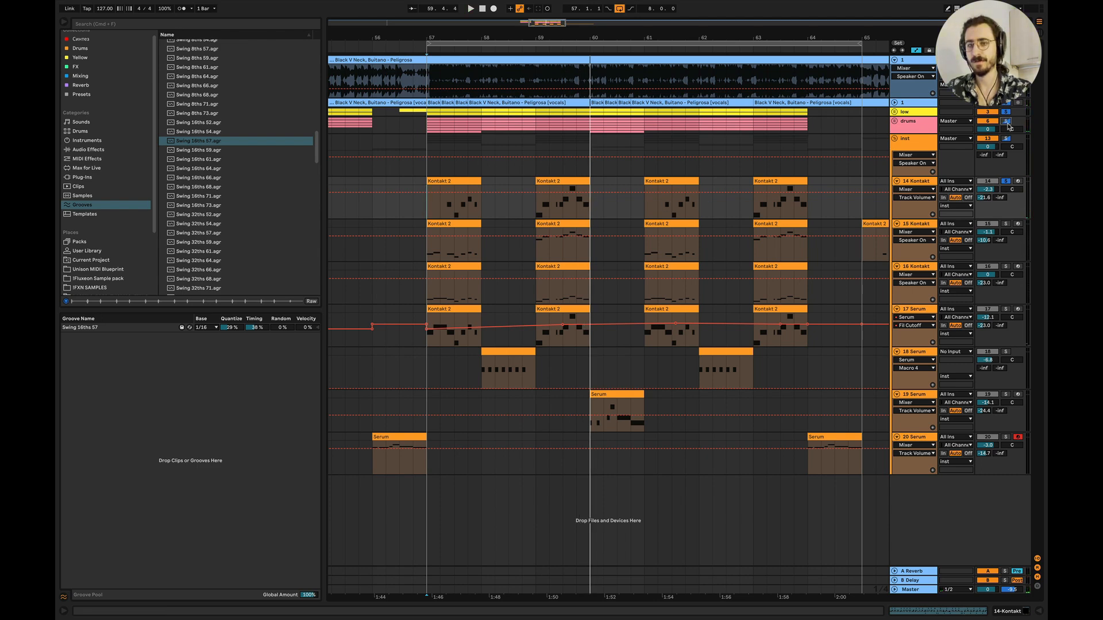
Step: Unsolo the drums group and examine the notes of the first 14 Kontakt clip during playback, closing the clip view
key("space")
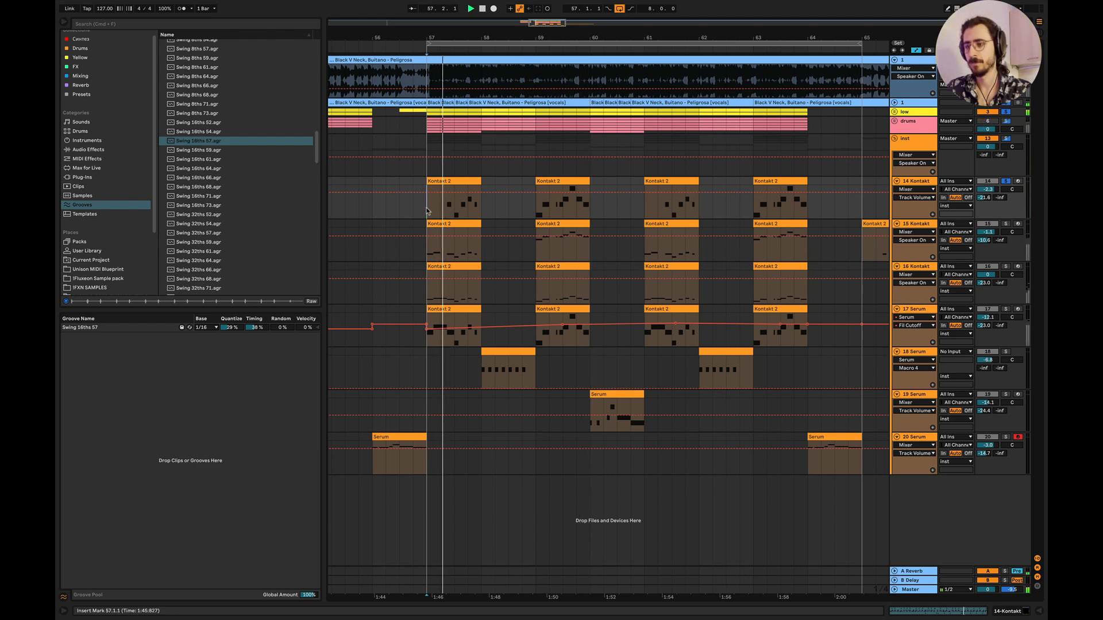
double_click(428, 211)
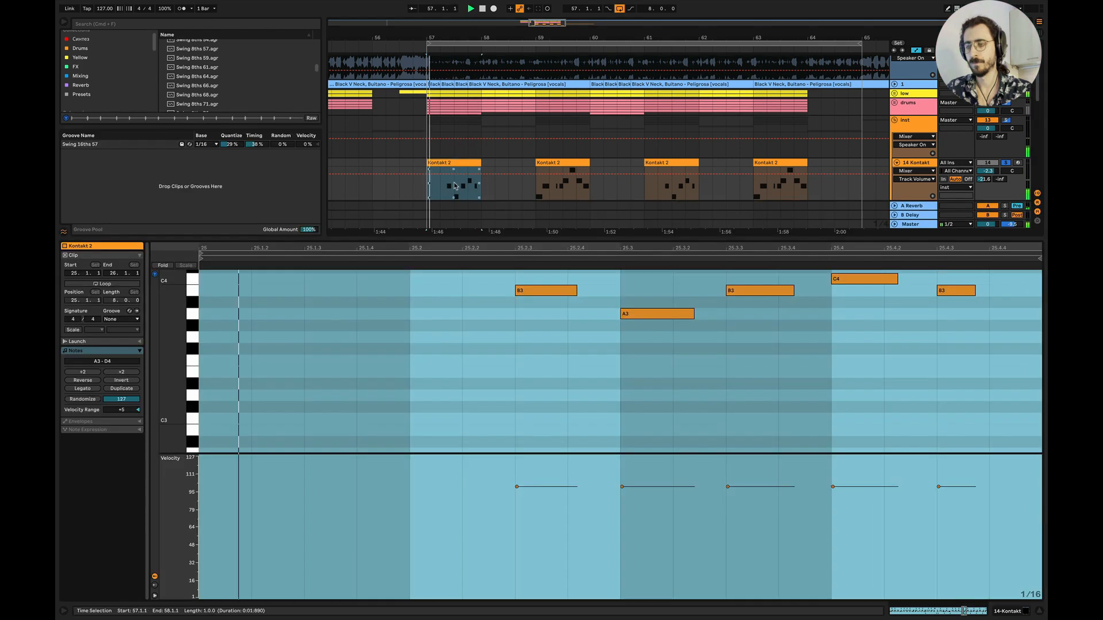
scroll(619, 353, "up", 3)
left_click(1039, 612)
key("space")
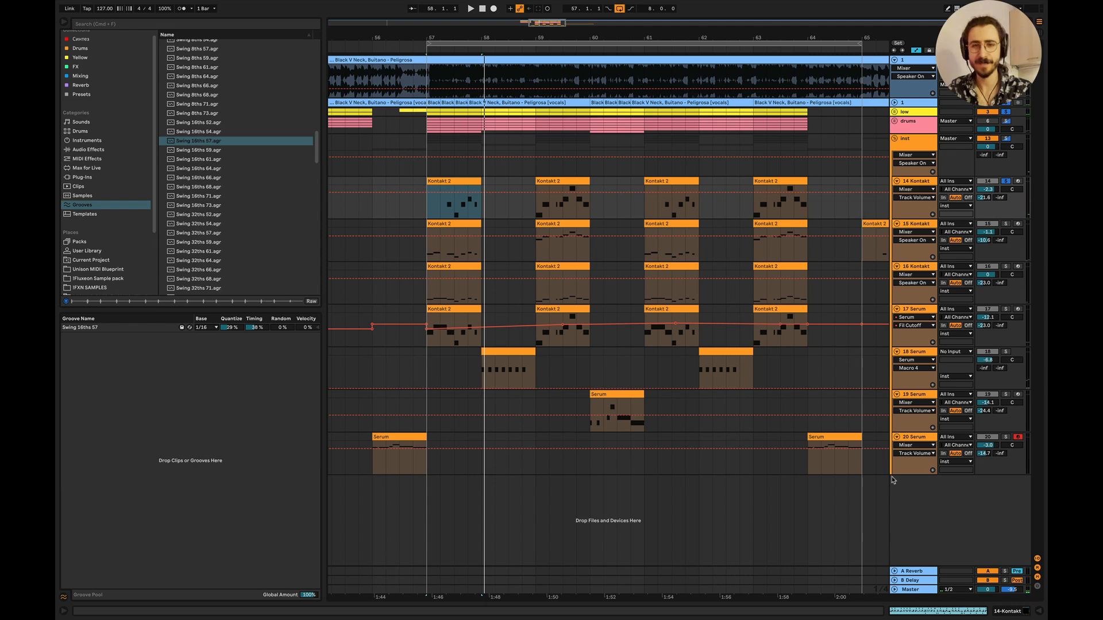
Step: Play the 14 Kontakt track from bar 58.4 to listen to its following phrases
left_click(521, 207)
key("space")
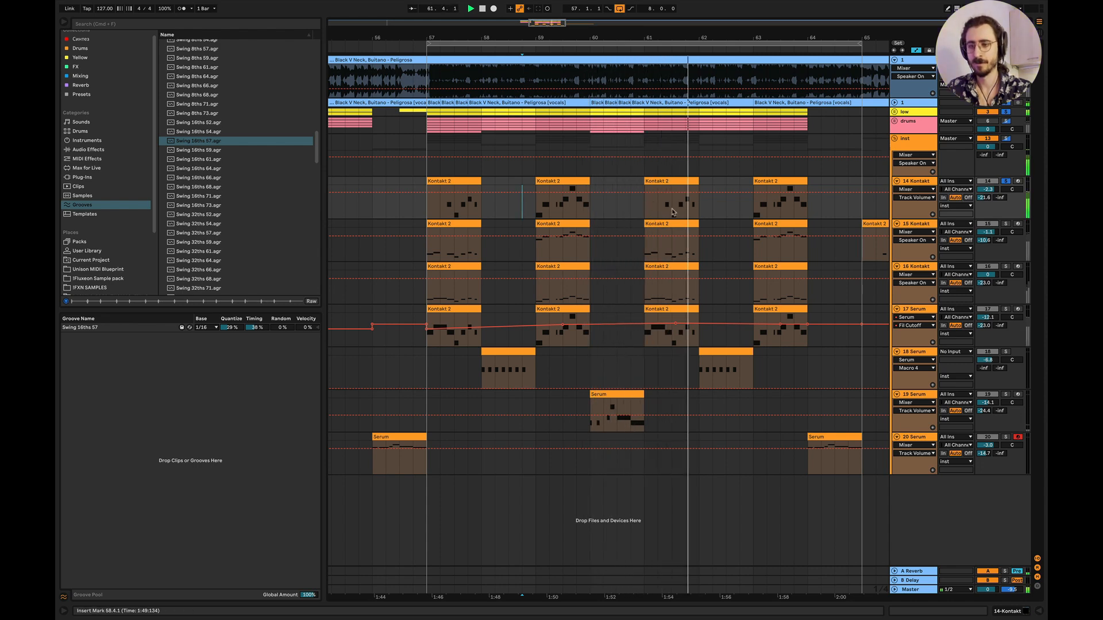
left_click(748, 210)
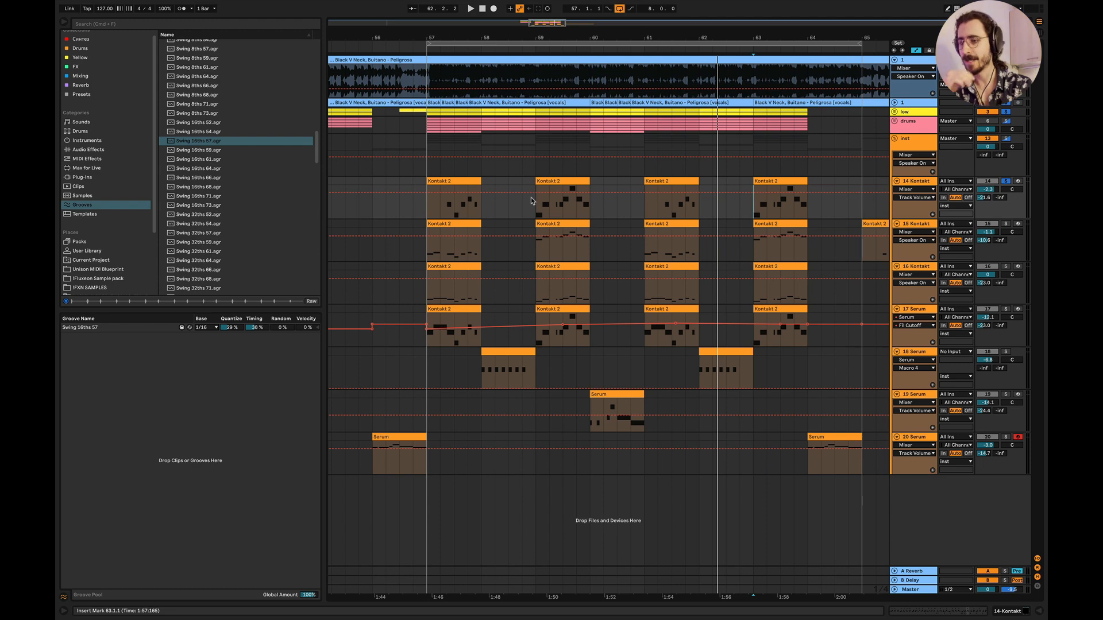
Step: Solo the 15 Kontakt track together with 14 Kontakt and play both from bar 57
left_click(413, 257)
scroll(413, 257, "up", 5)
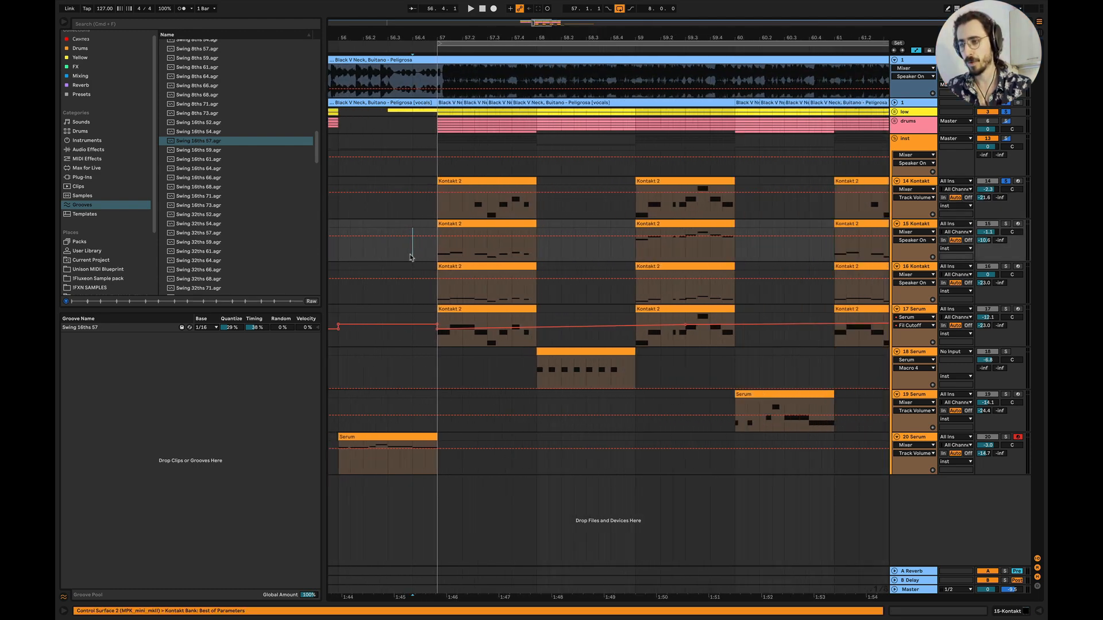
scroll(411, 258, "down", 3)
scroll(411, 257, "right", 1)
scroll(411, 258, "down", 3)
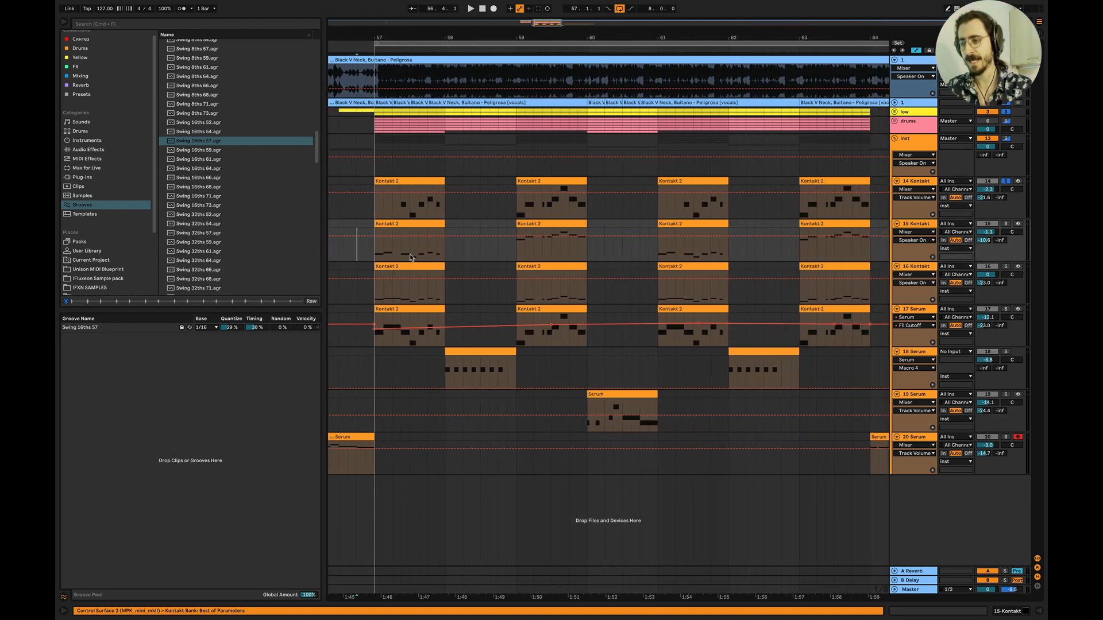
left_click(1005, 225)
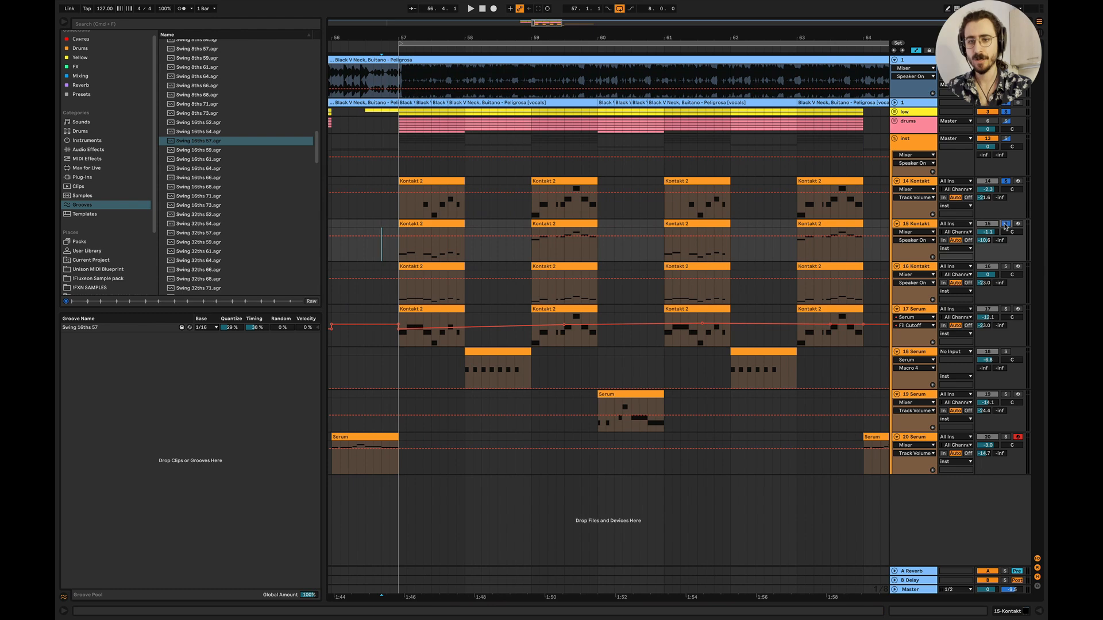
left_click(396, 254)
key("space")
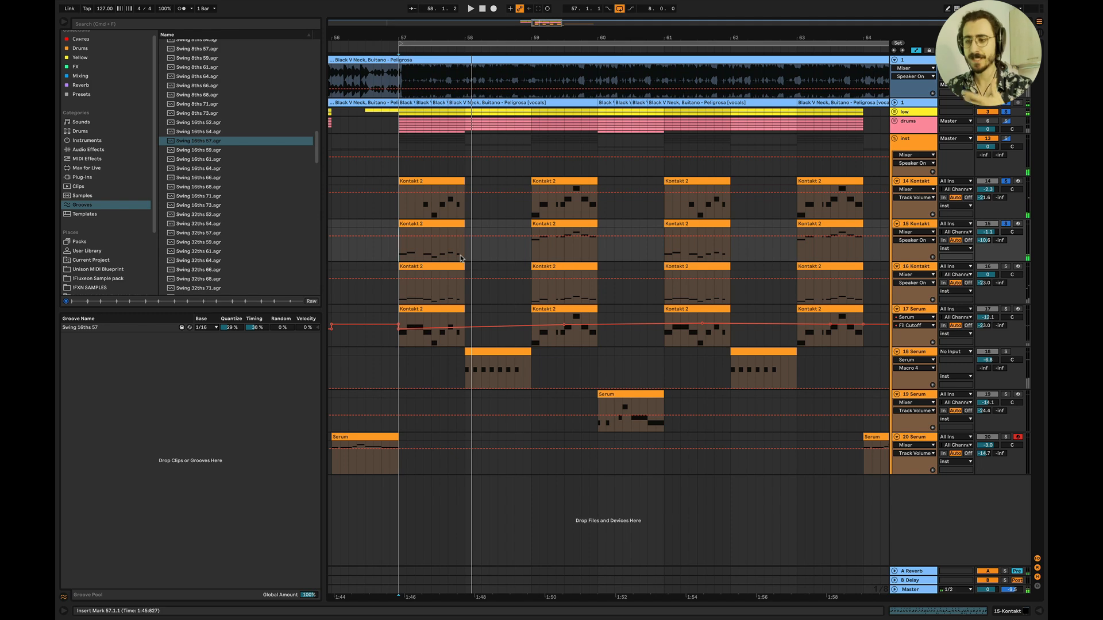
key("space")
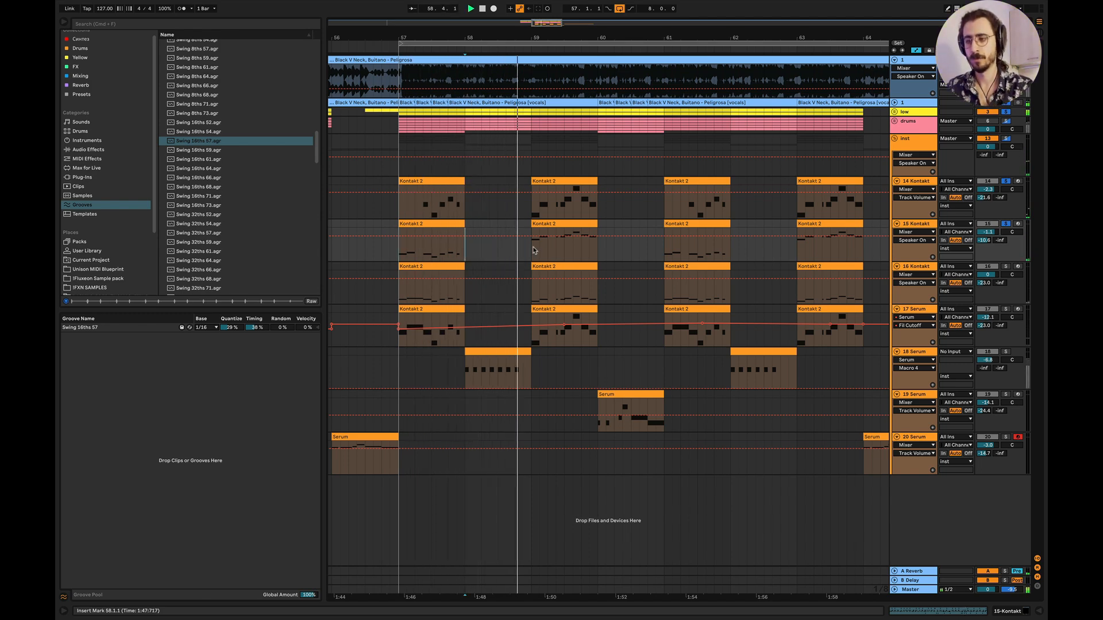
Step: Transpose the notes of the 15 Kontakt clip at bar 59 down one octave and play from bar 58.3
double_click(570, 236)
key("space")
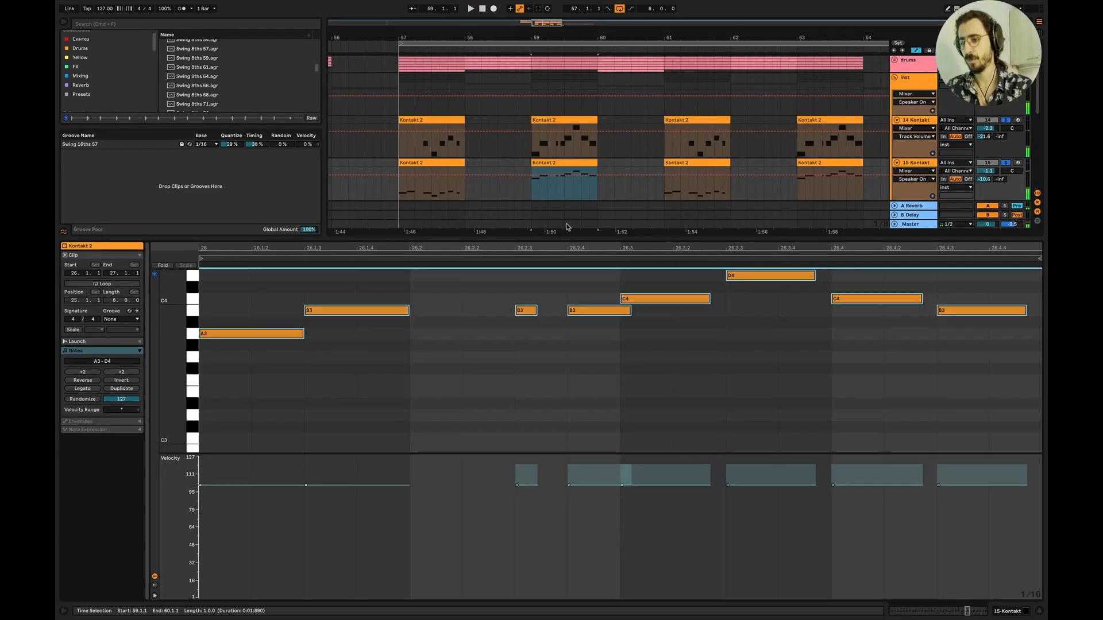
key("shift+Down")
left_click(498, 183)
key("space")
key("super+alt+l")
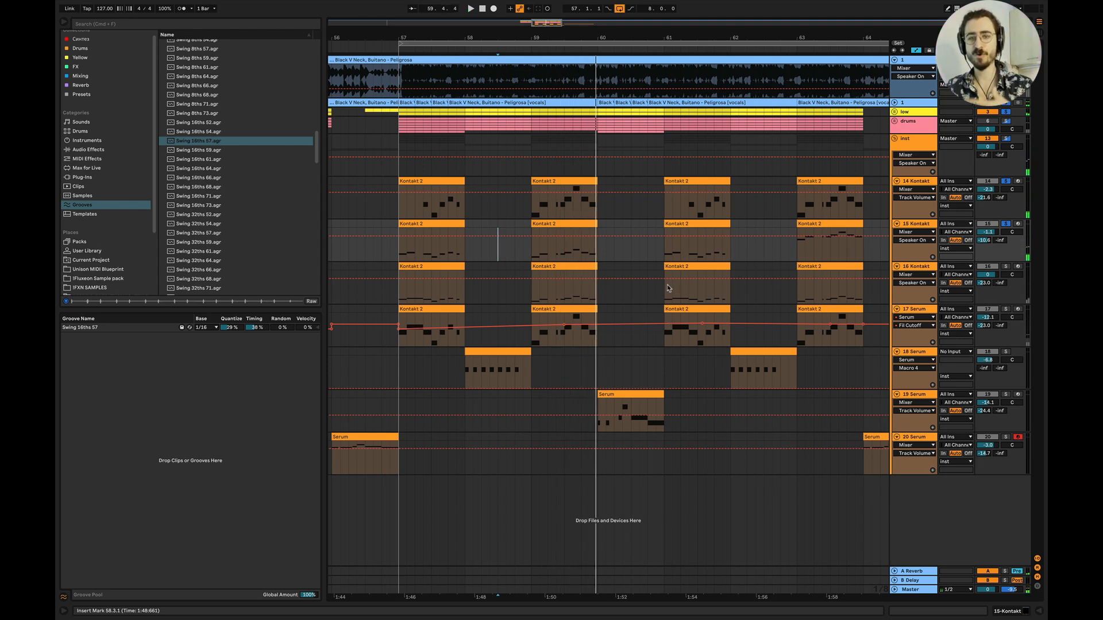
Step: Play from bar 60.3 and transpose the notes of the 15 Kontakt clip at bar 63 down one octave
left_click(638, 254)
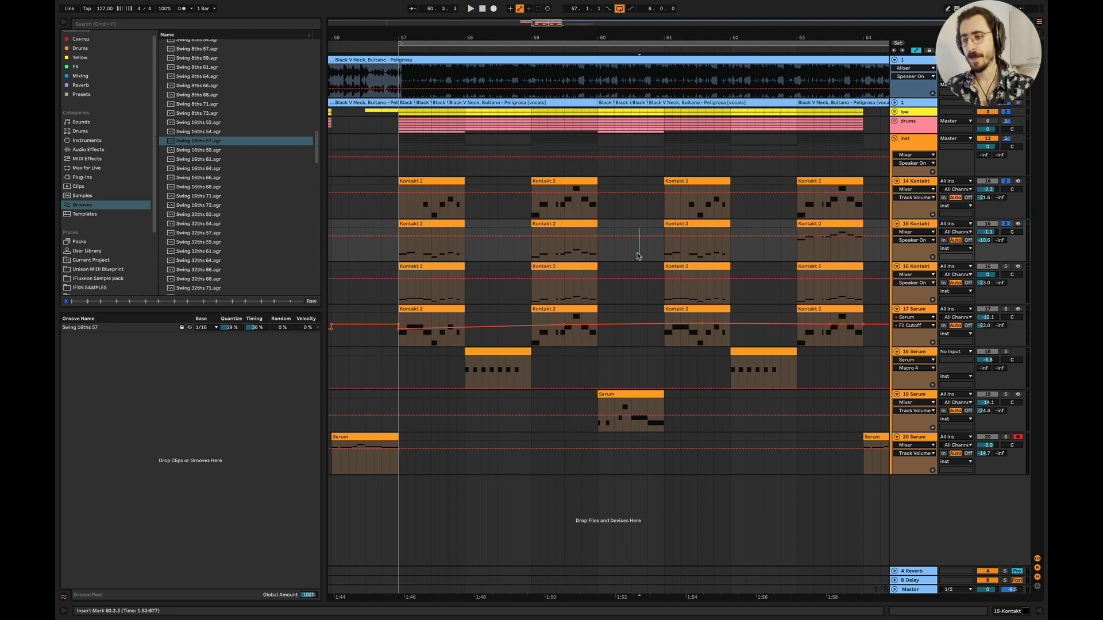
left_click(630, 258)
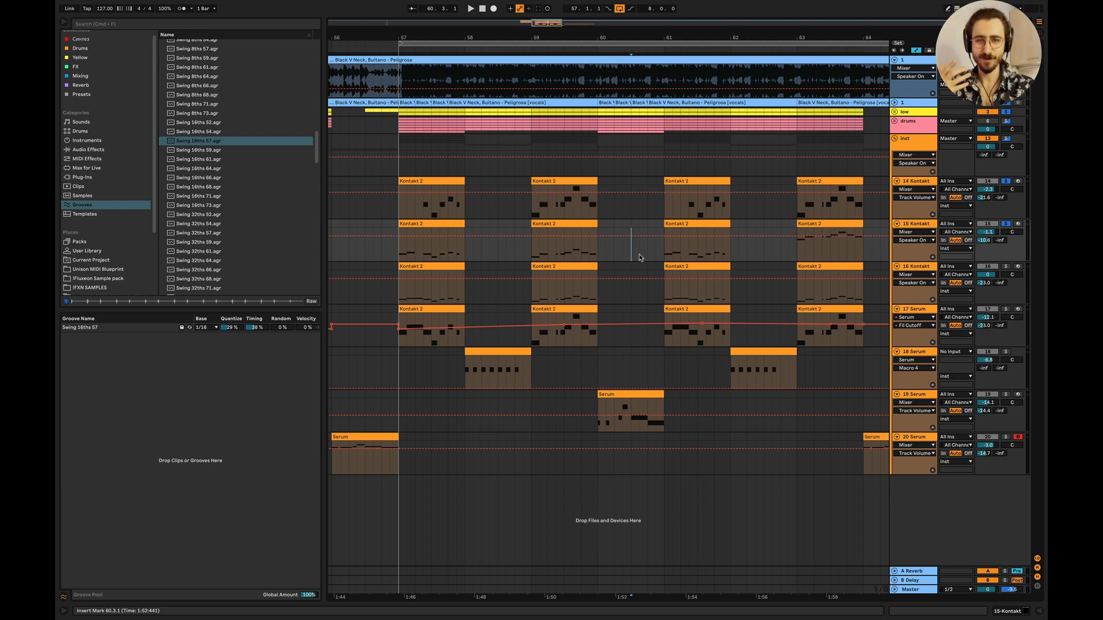
key("space")
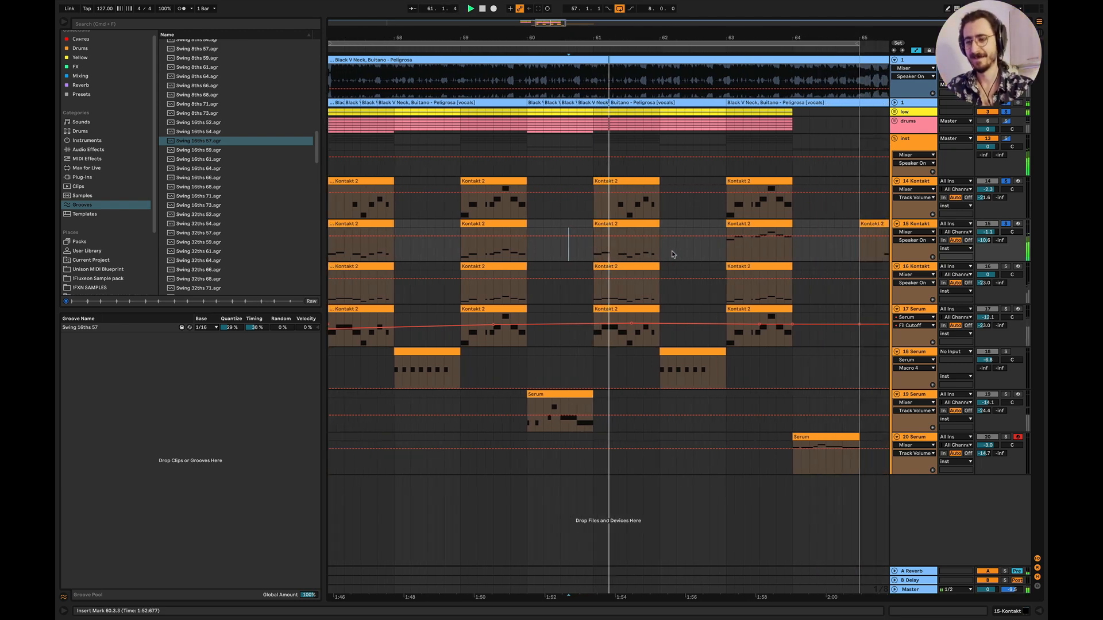
double_click(757, 223)
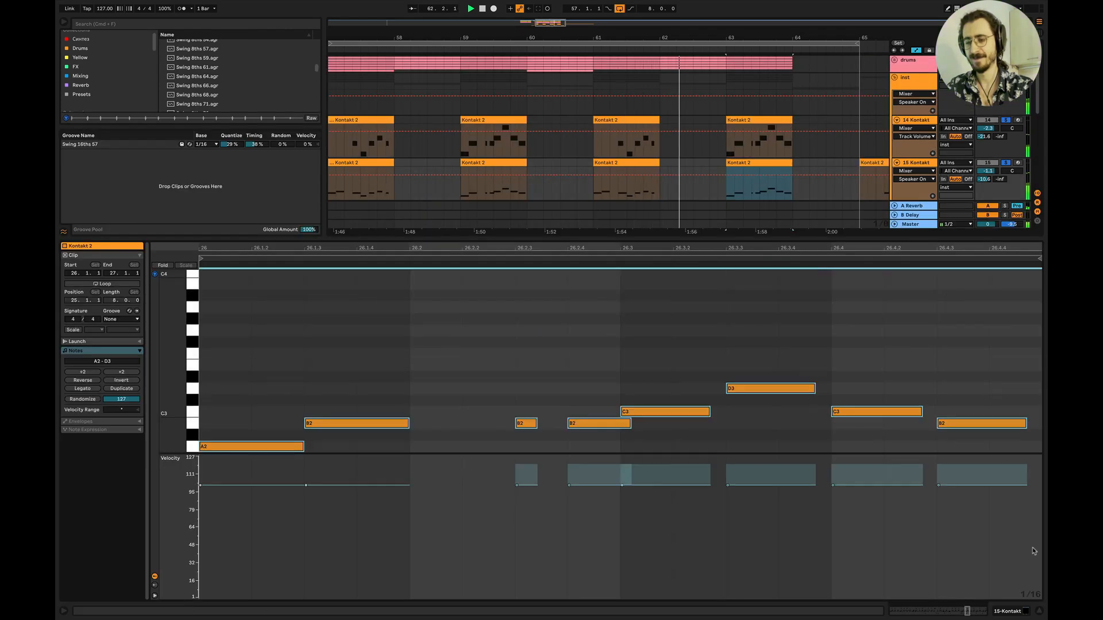
left_click(1041, 612)
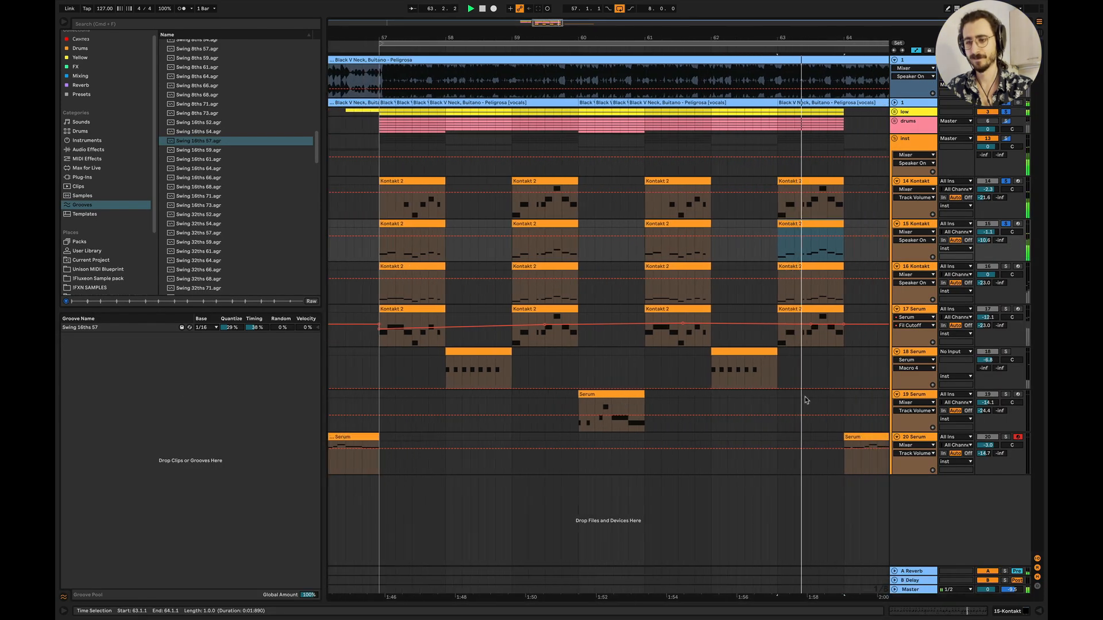
scroll(805, 401, "left", 3)
key("space")
scroll(806, 400, "down", 2)
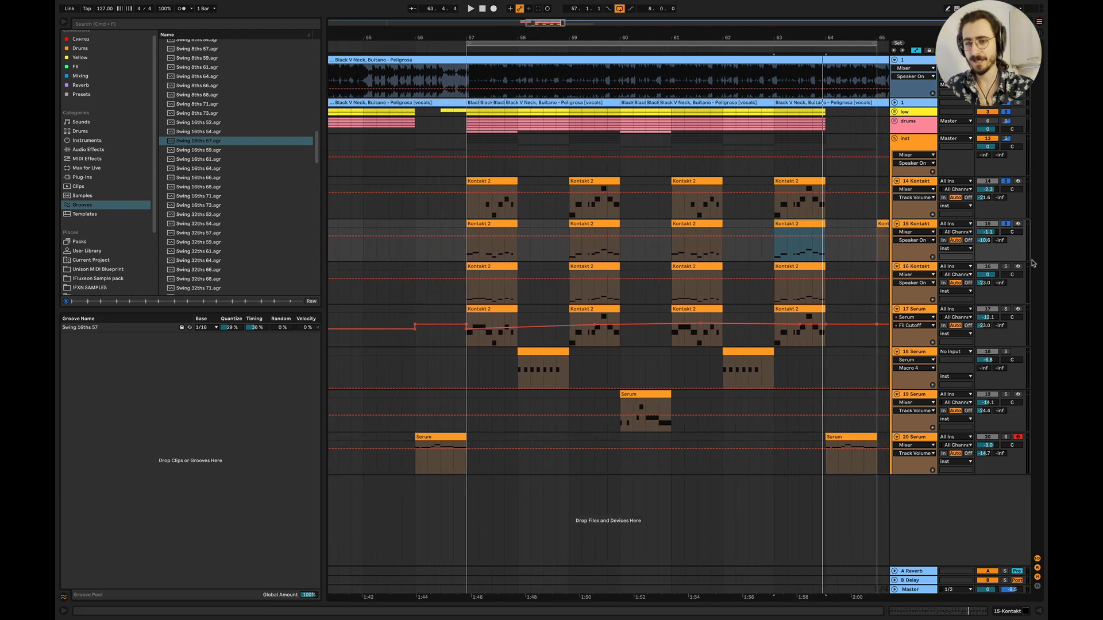
Step: Play the 14, 15 and 16 Kontakt tracks soloed together from bar 57, and solo 16 Kontakt alone to compare
left_click(1002, 267)
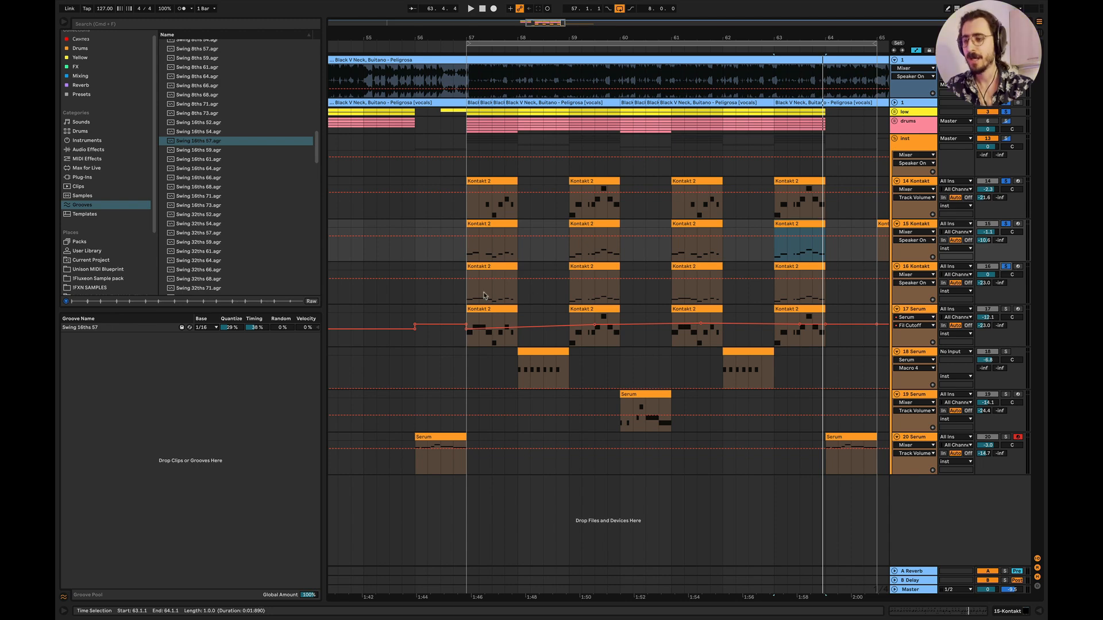
left_click(466, 299)
key("space")
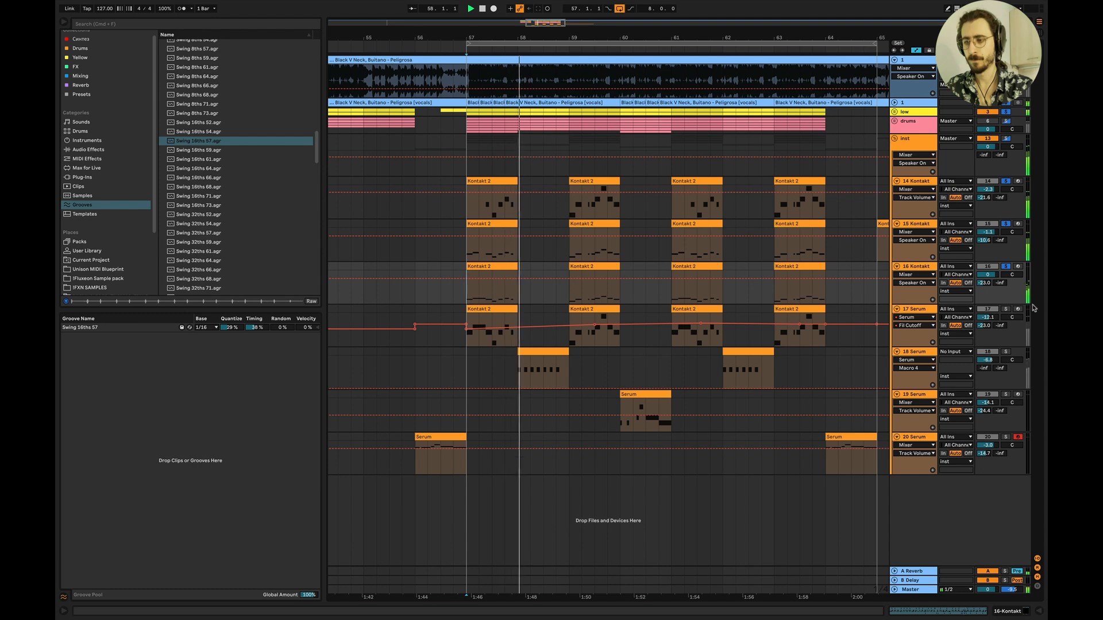
key("space")
left_click(1005, 266)
key("space")
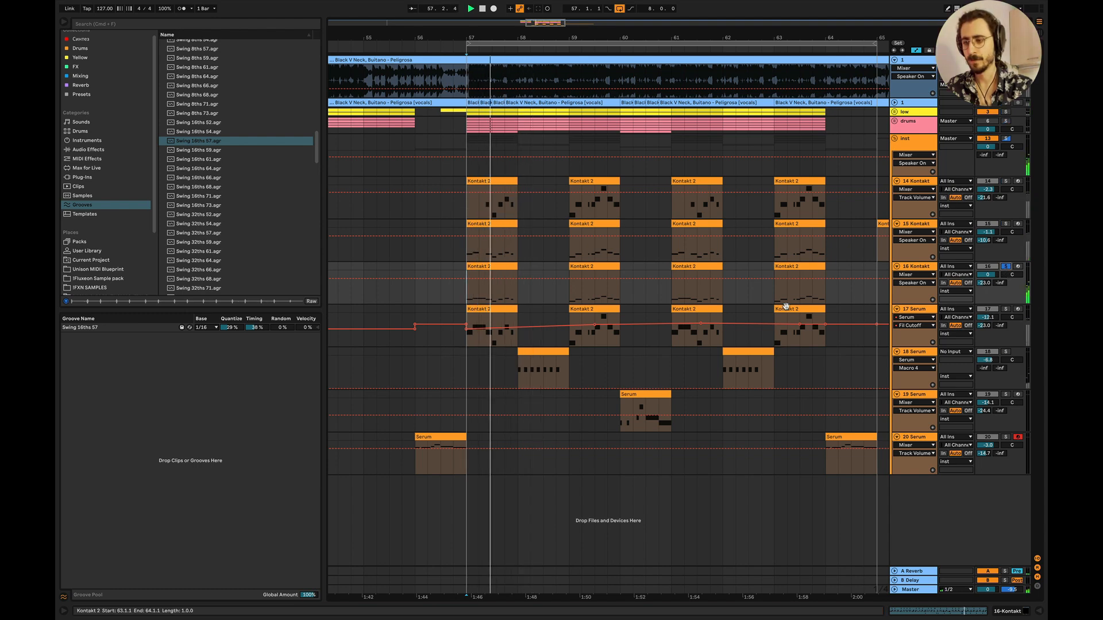
Step: Open the 16 Kontakt track's tenor trombones instrument and adjust the Hall and Room levels in its mix during playback
double_click(916, 267)
key("space")
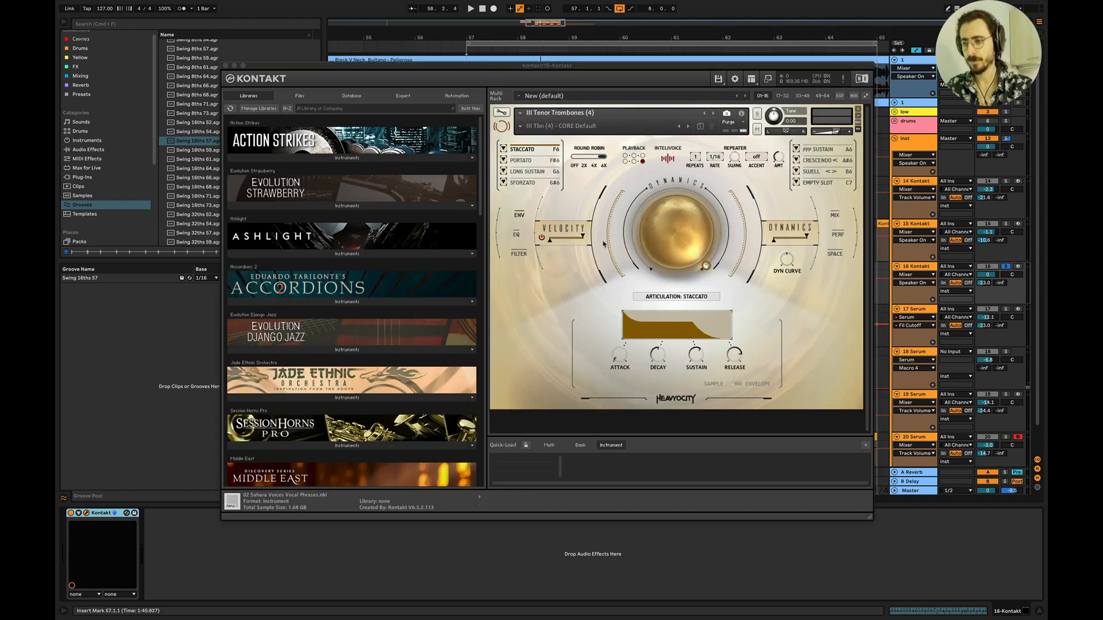
left_click(835, 215)
left_click_drag(752, 361, 752, 383)
key("space")
left_click_drag(703, 357, 704, 367)
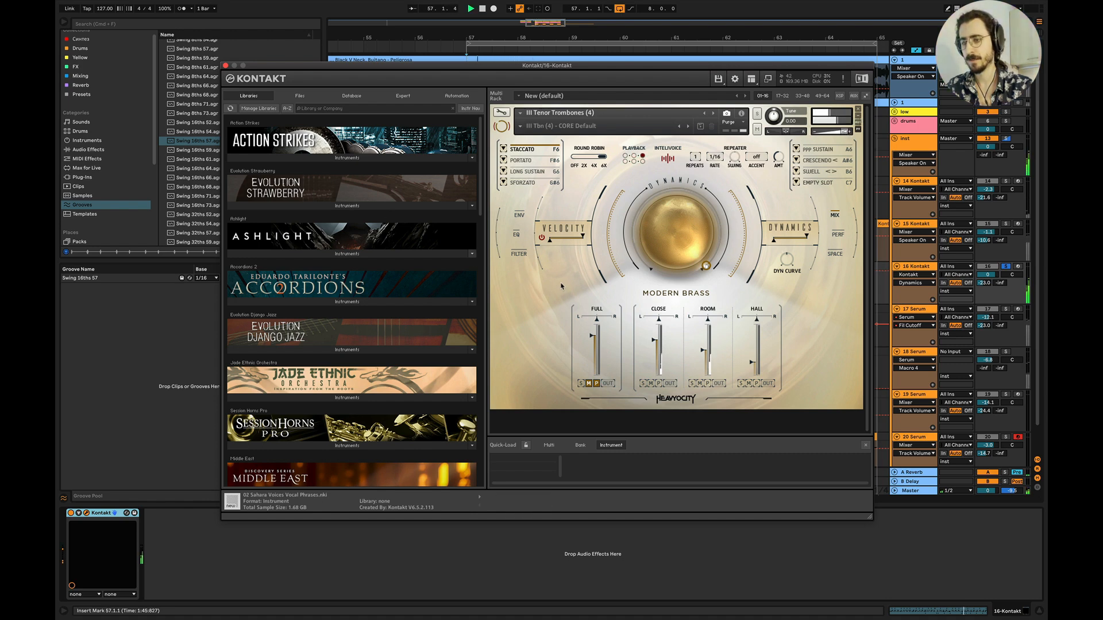
Step: Cut the first band of the trombones' Full channel EQ, enable the EQ, and compare the sound with it on and off
left_click(518, 235)
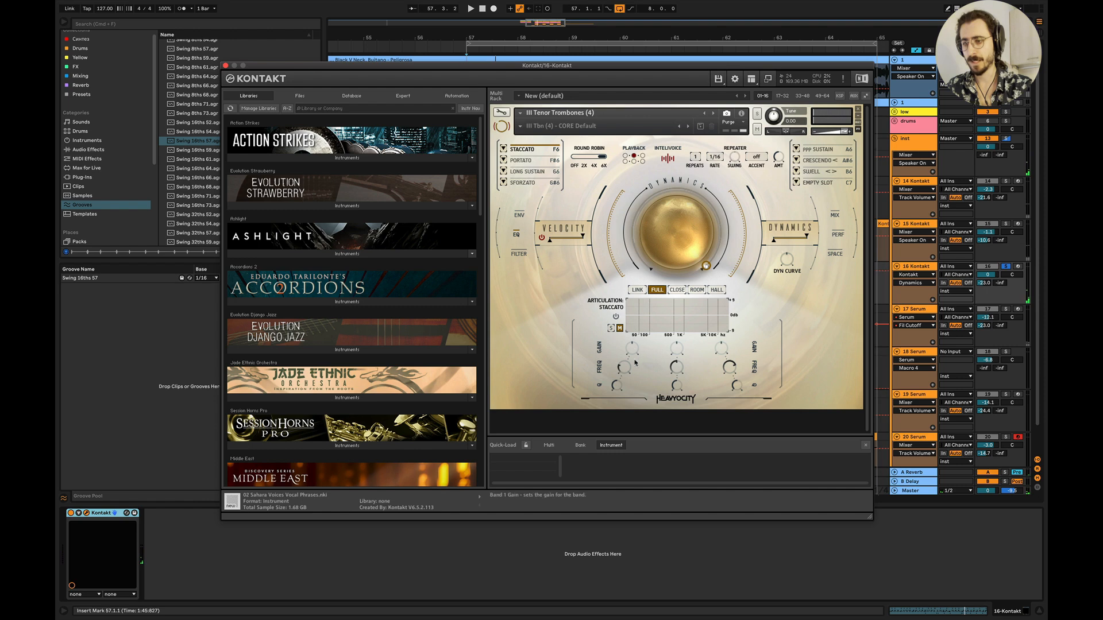
left_click_drag(634, 351, 618, 380)
key("space")
key("space")
left_click(616, 316)
key("space")
key("space")
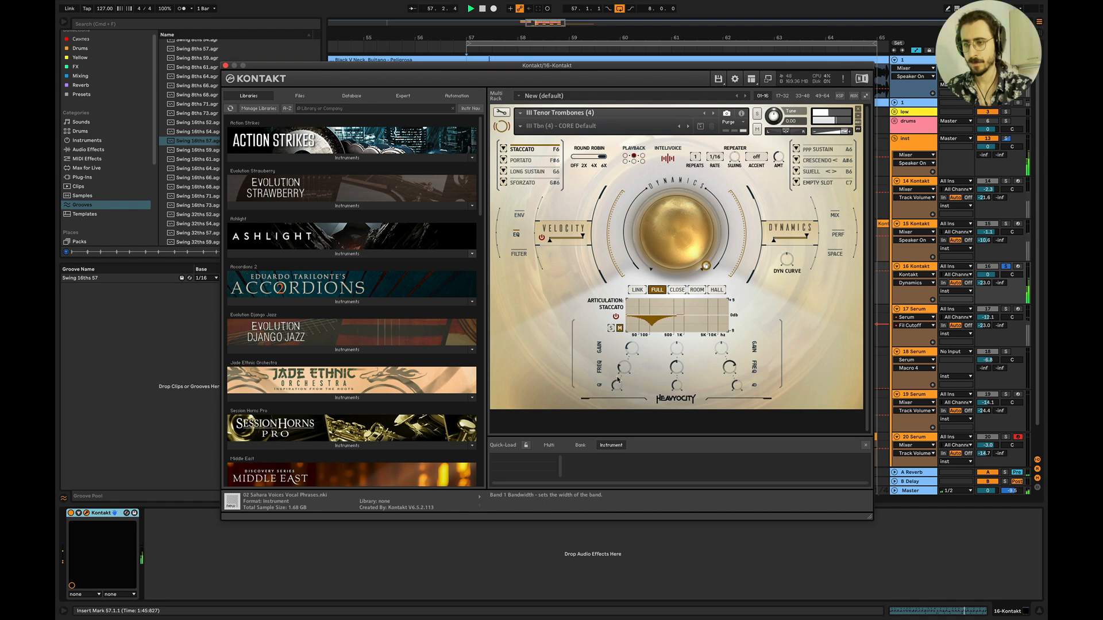
left_click(616, 317)
left_click(616, 317)
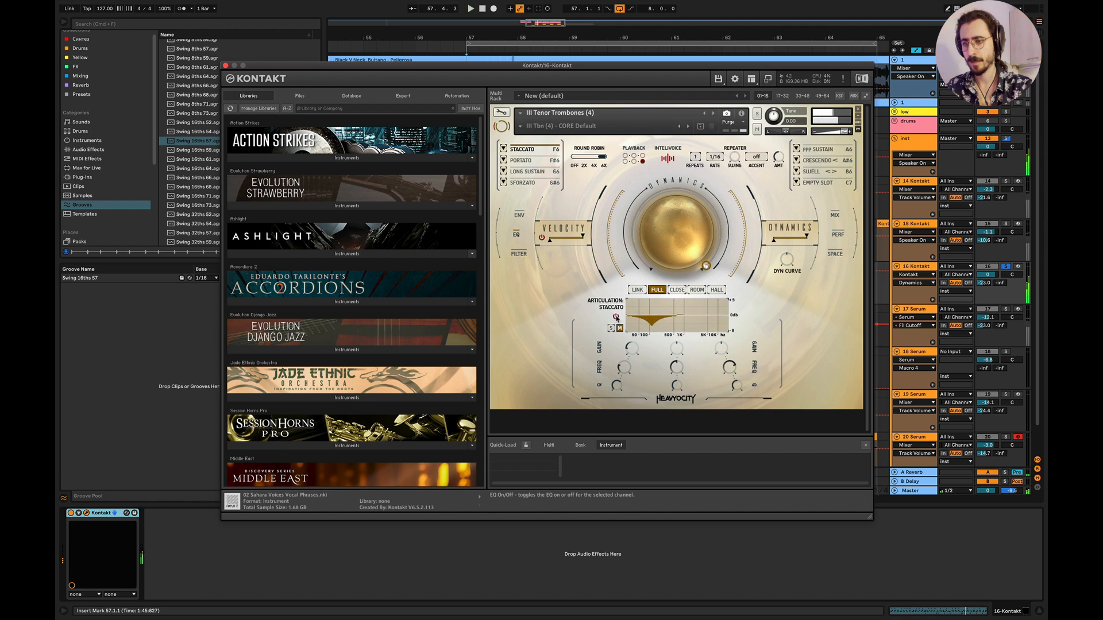
Step: Close the Kontakt instrument, play 14, 15 and 16 Kontakt soloed together, and examine the first 14 Kontakt clip
left_click(226, 65)
key("space")
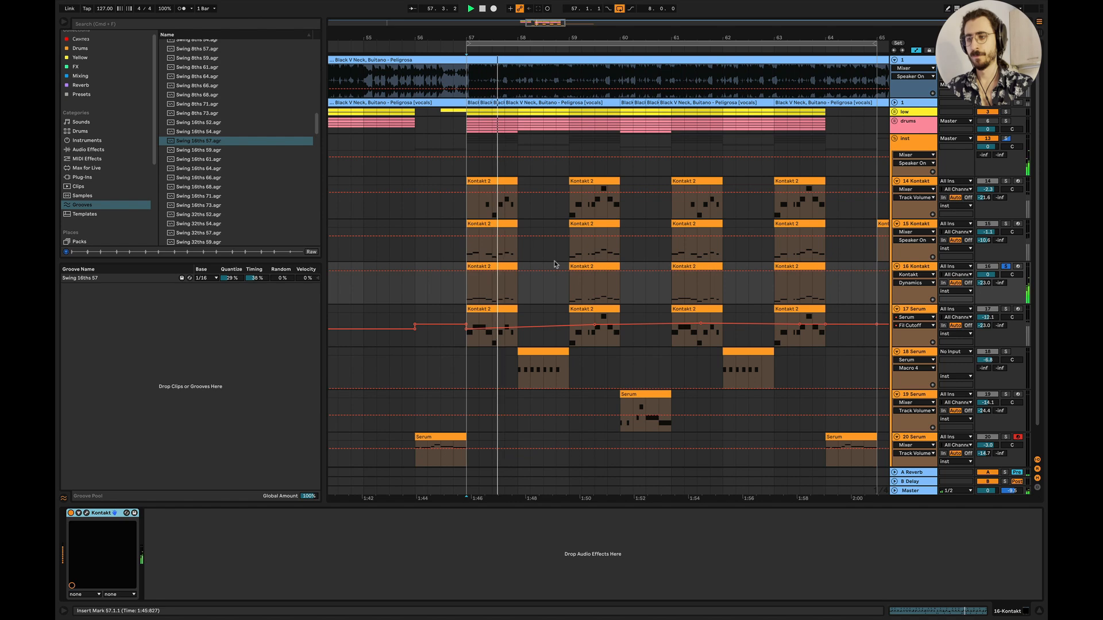
left_click(1003, 176)
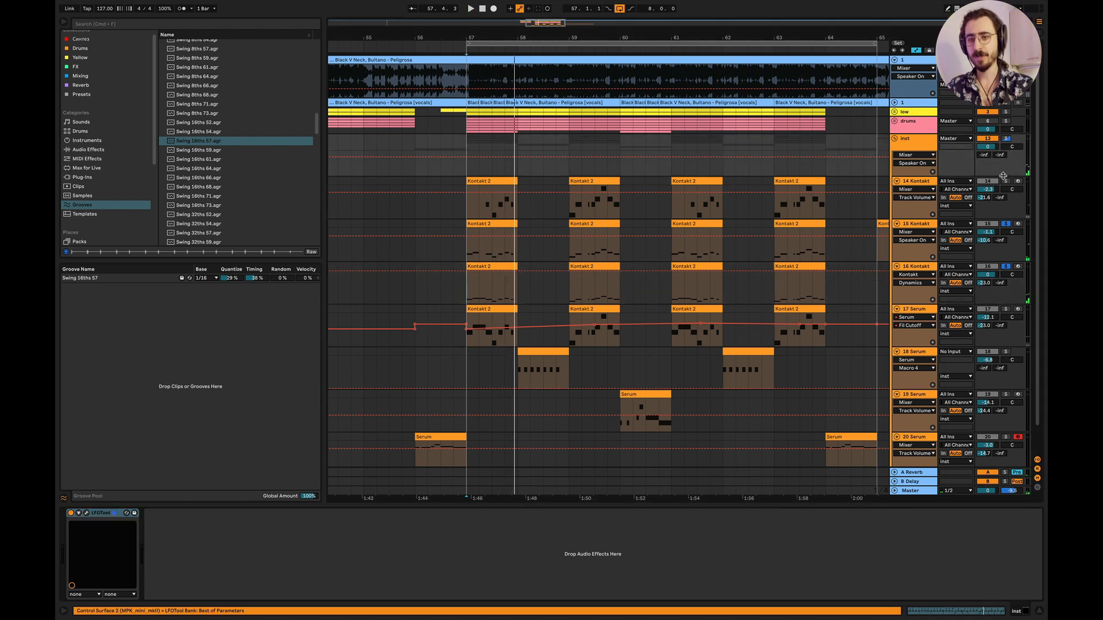
key("space")
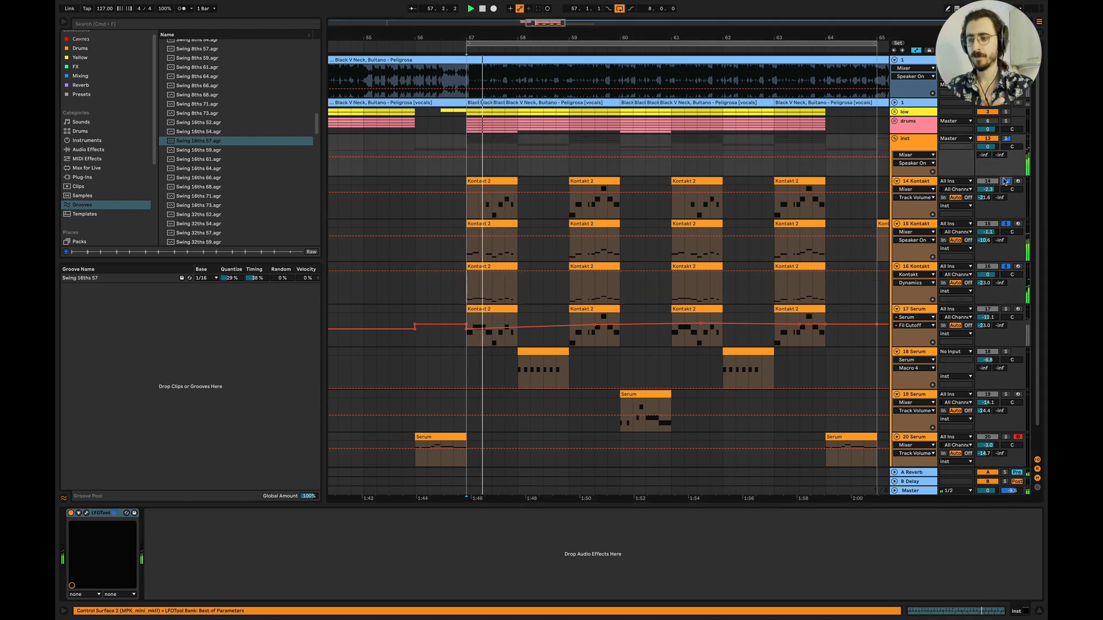
double_click(490, 199)
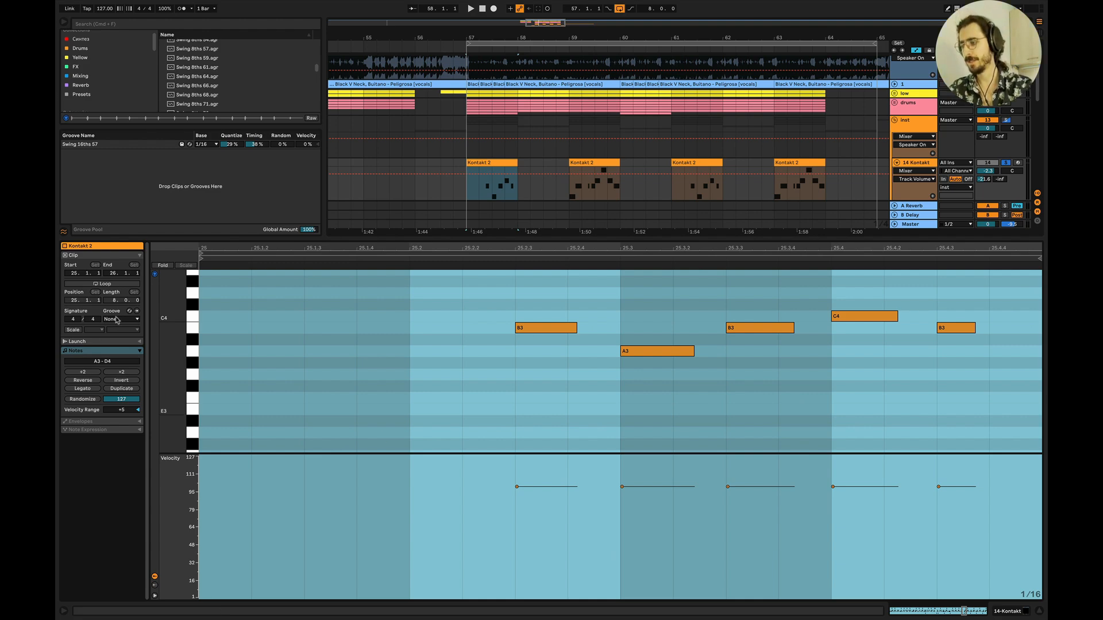
left_click(1040, 611)
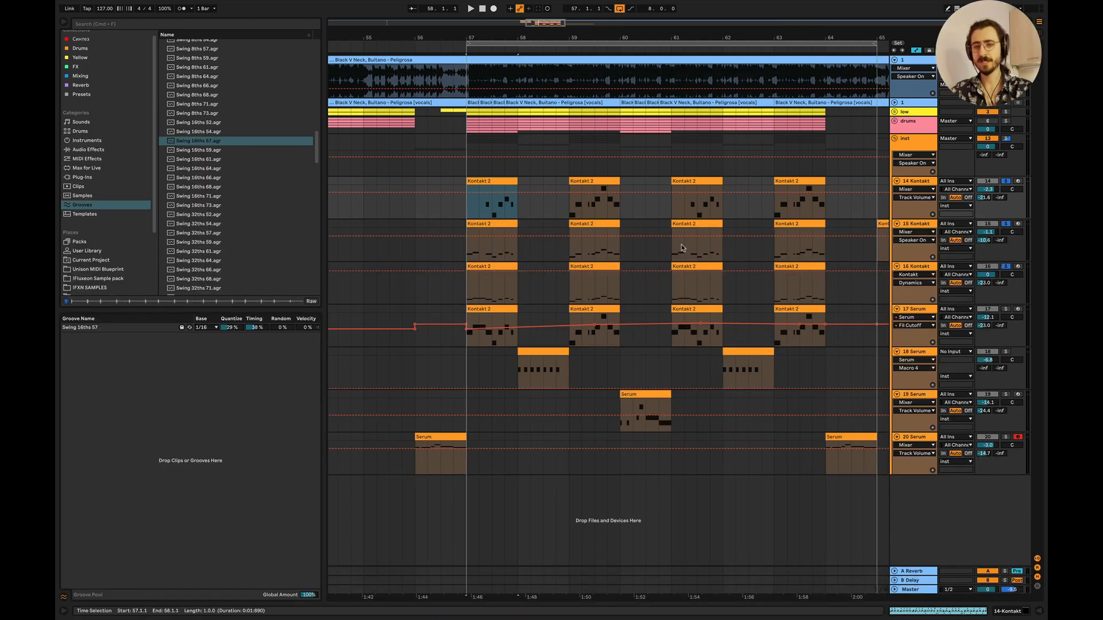
Step: Add the low and drums groups to the solo and play them with the three Kontakt tracks
left_click(1004, 113, "super")
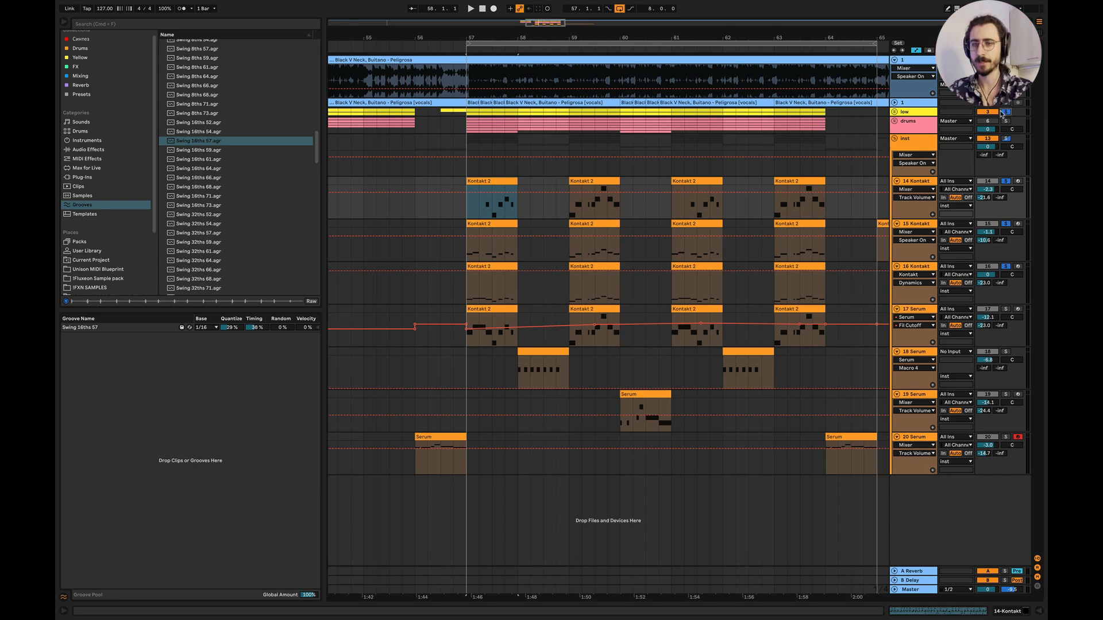
key("space")
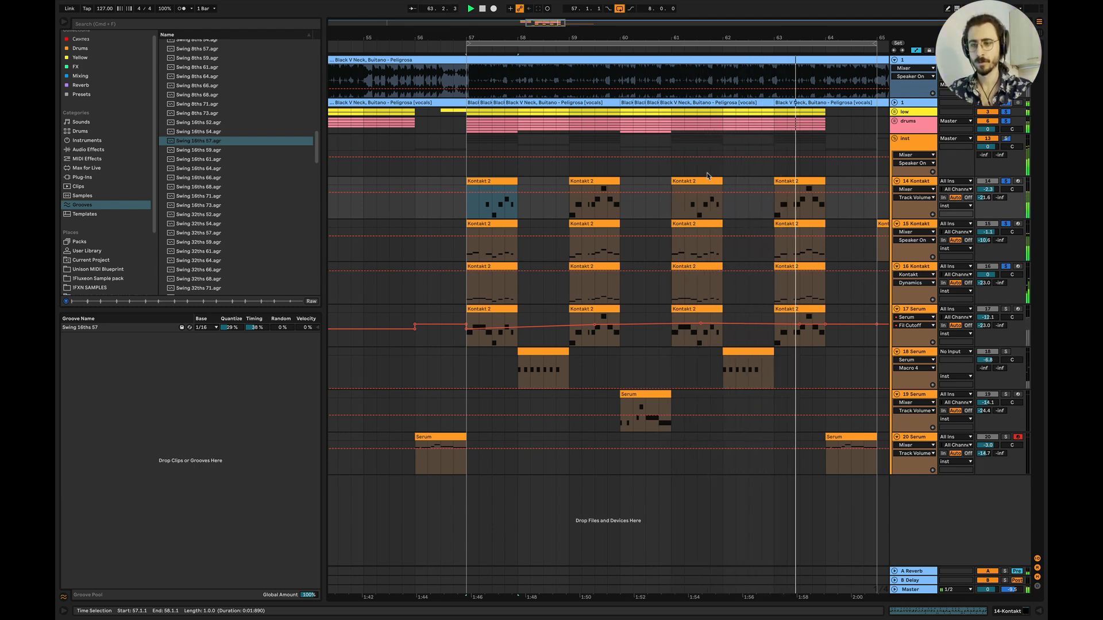
scroll(707, 174, "right", 4)
scroll(714, 235, "left", 4)
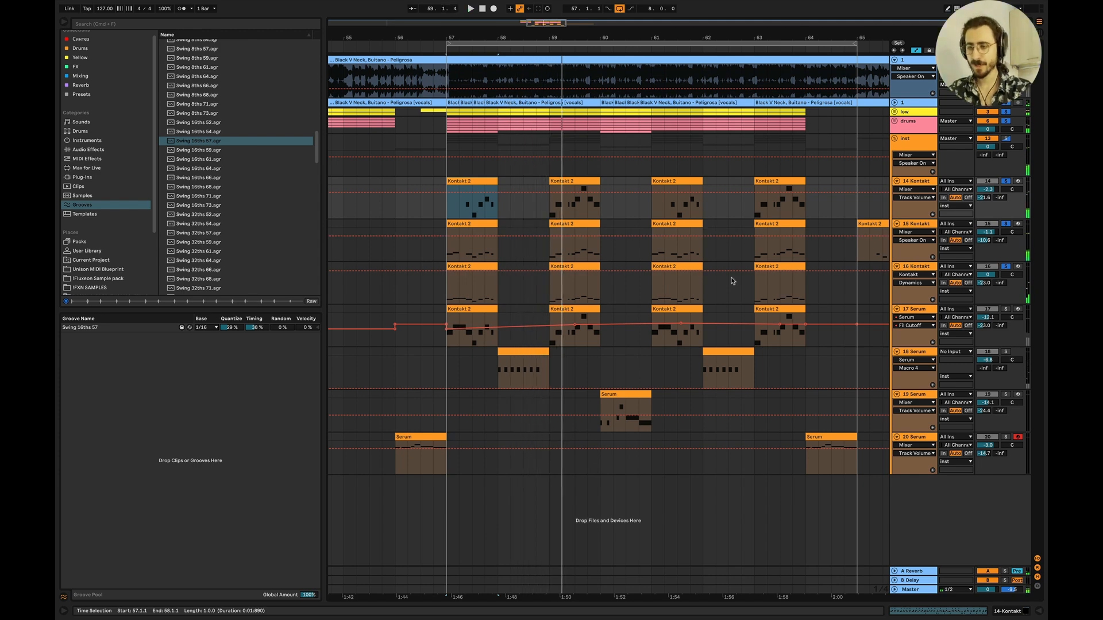
left_click(656, 286)
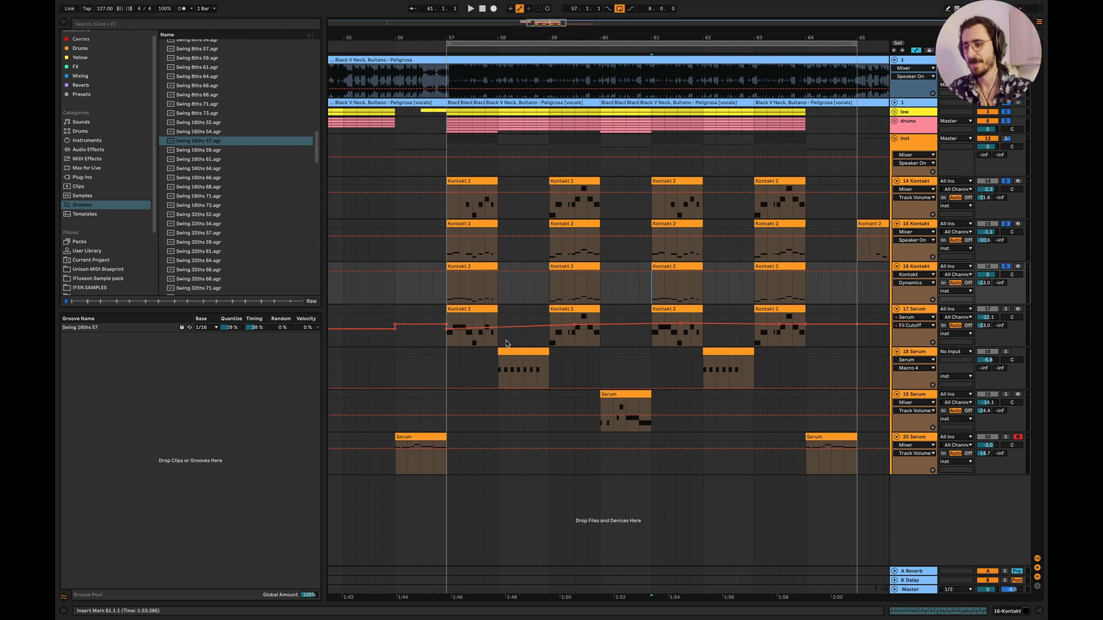
Step: View the 17 Serum track's synth patch, close it, and play the track soloed alone from bar 57
left_click(435, 347)
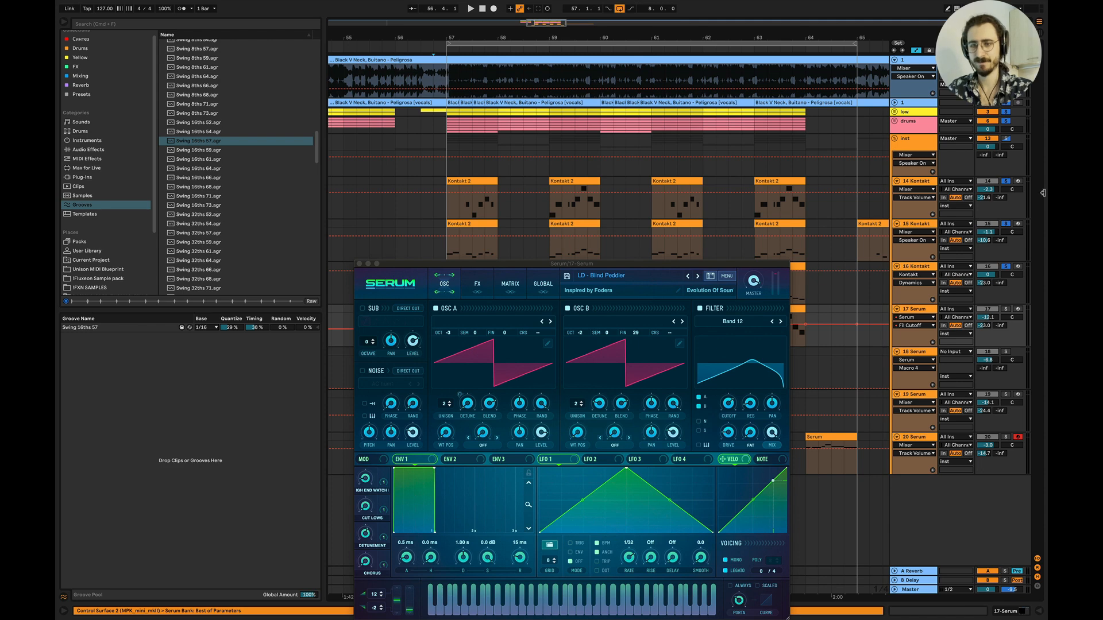
left_click(359, 263)
left_click(1006, 310)
left_click(446, 343)
key("space")
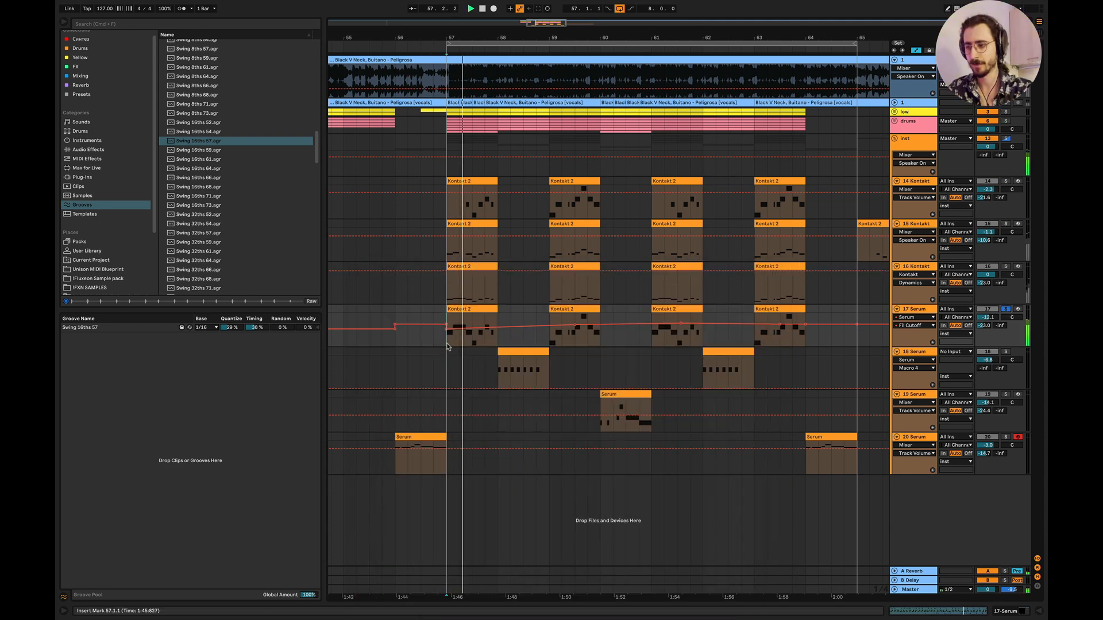
Step: Shorten all notes in the first 17 Serum clip slightly, and close the clip view to show the track's Serum device
left_click(459, 305)
double_click(460, 305)
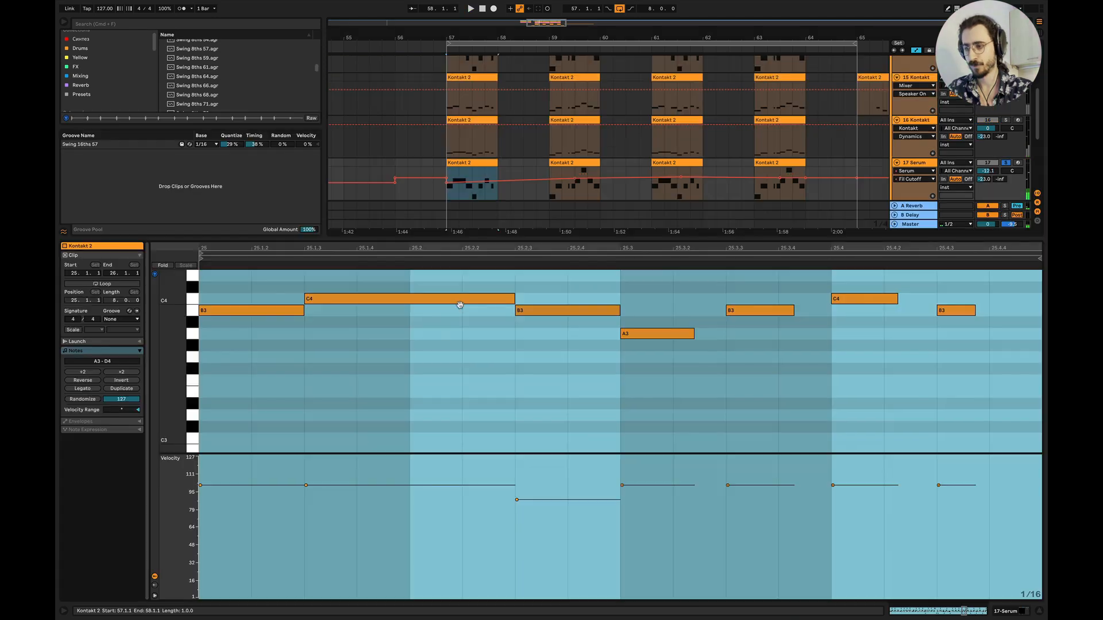
key("super+a")
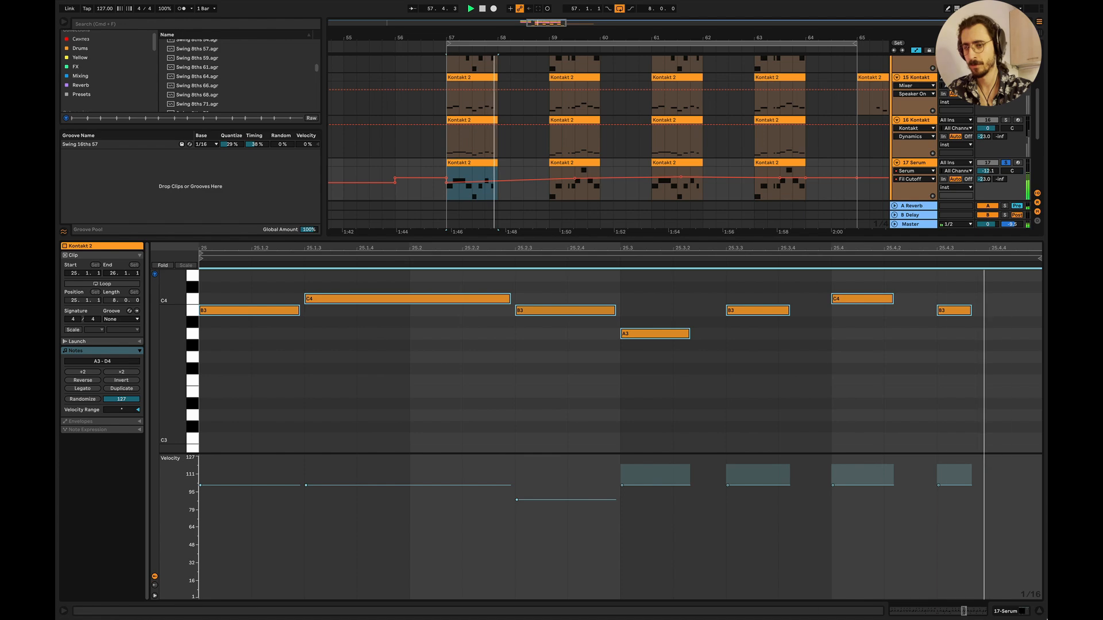
key("super+alt+l")
key("shift+Tab")
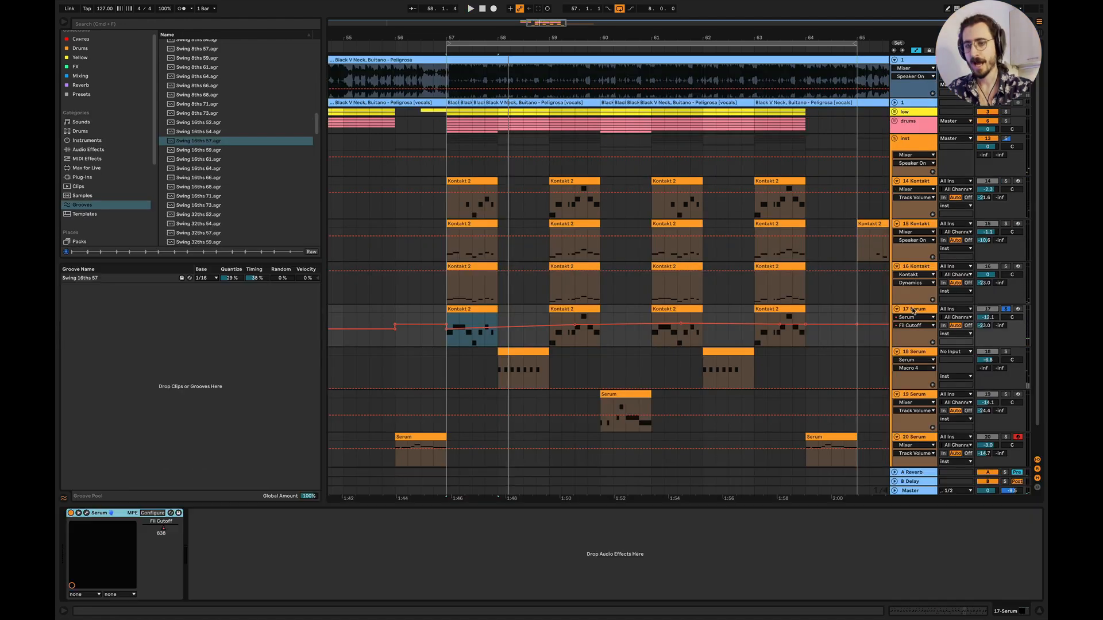
Step: Open the 17 Serum synth patch and play it while comparing the sound with the filter off and on
left_click(86, 514)
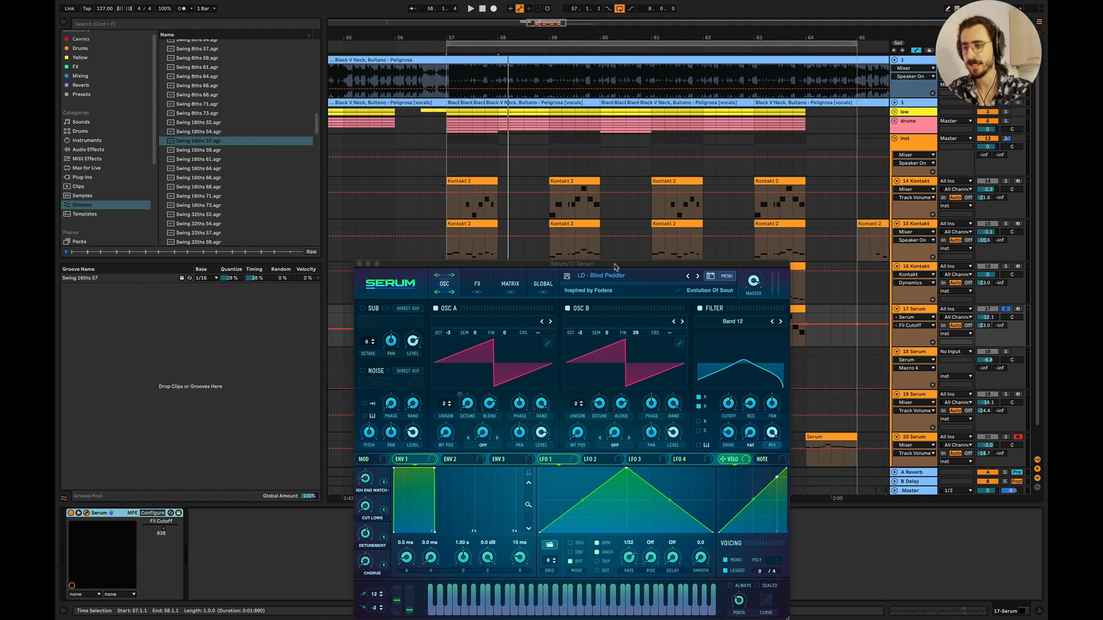
left_click_drag(615, 267, 613, 125)
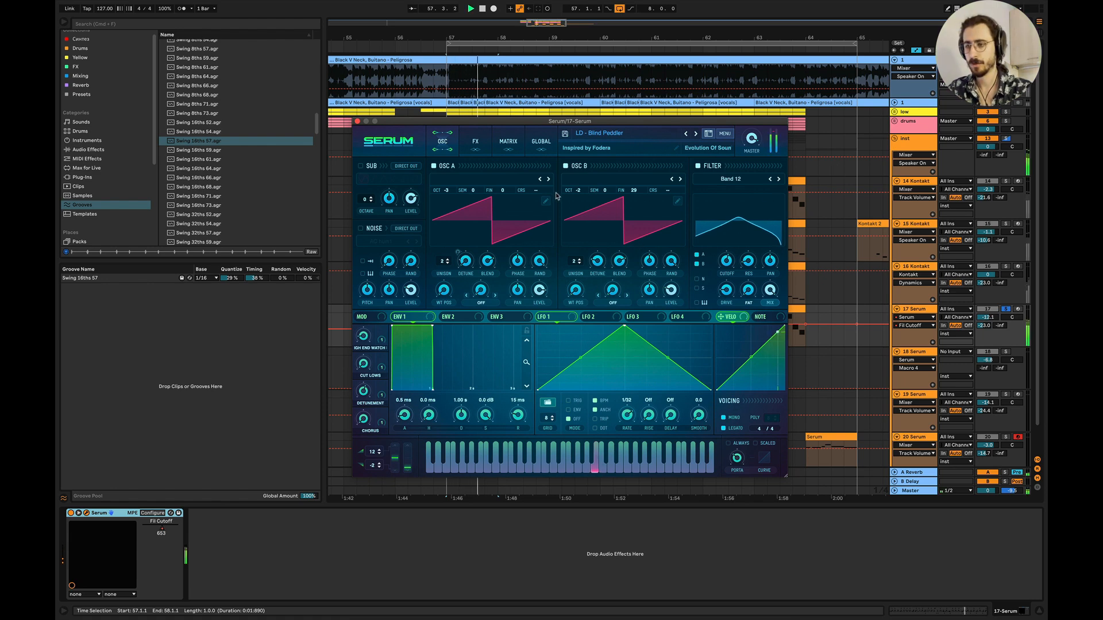
left_click(481, 138)
left_click(445, 141)
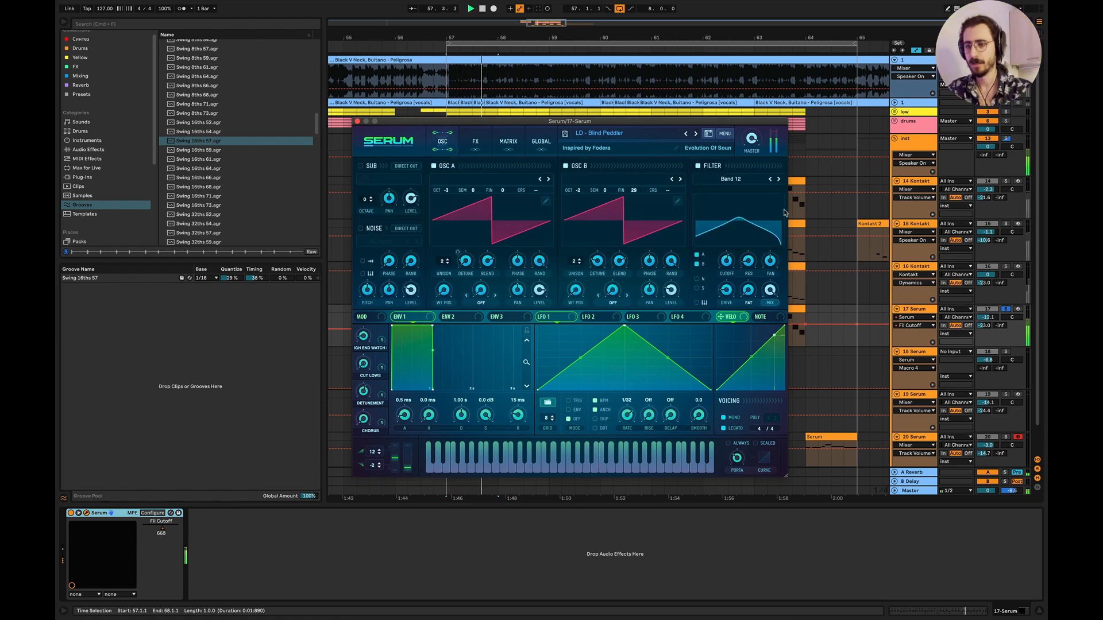
left_click(698, 166)
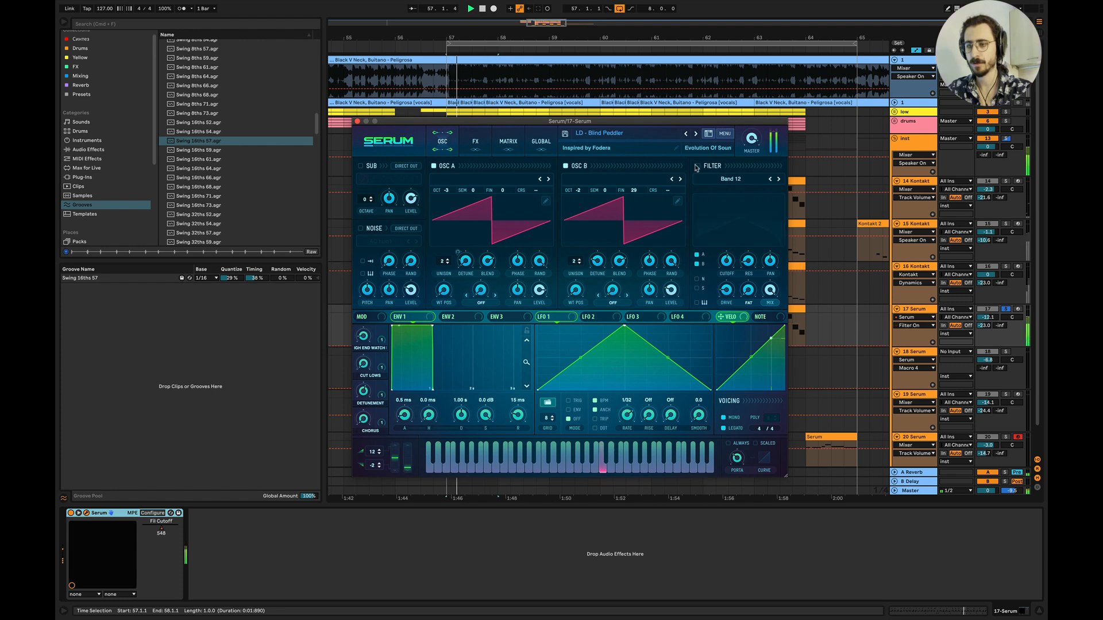
left_click(697, 166)
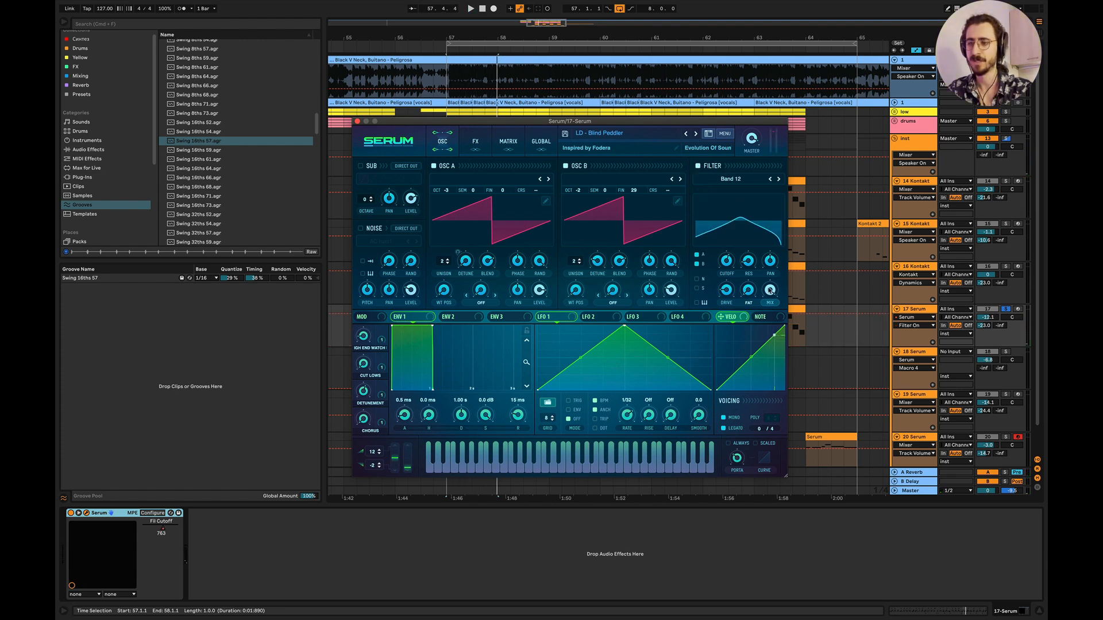
Step: Close the Serum window and view the notes of the first 17 Serum clip
left_click(357, 122)
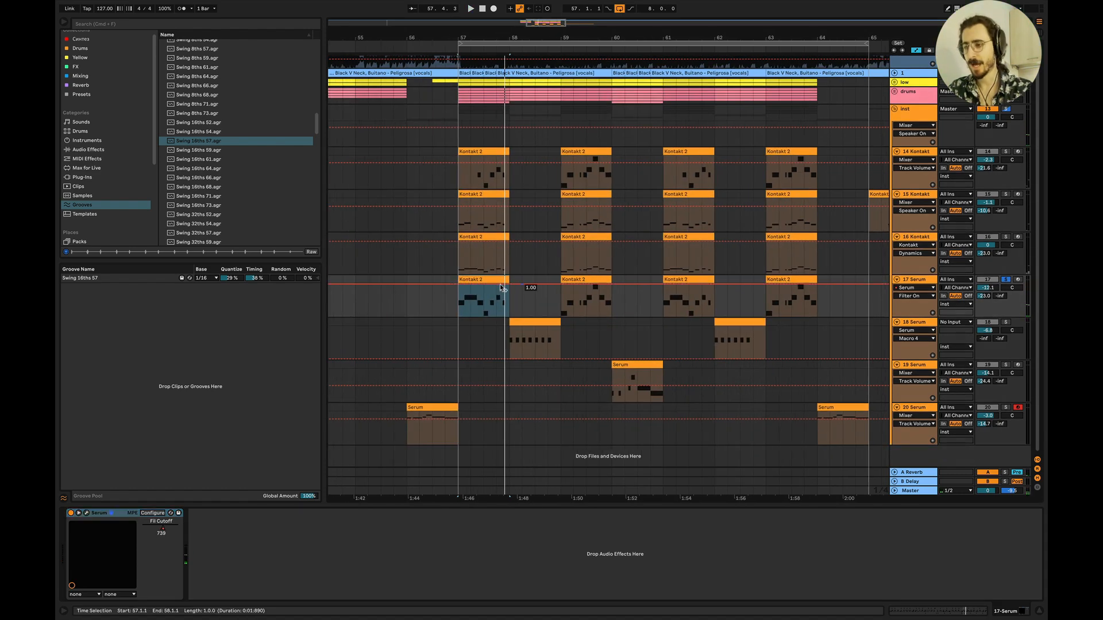
double_click(492, 282)
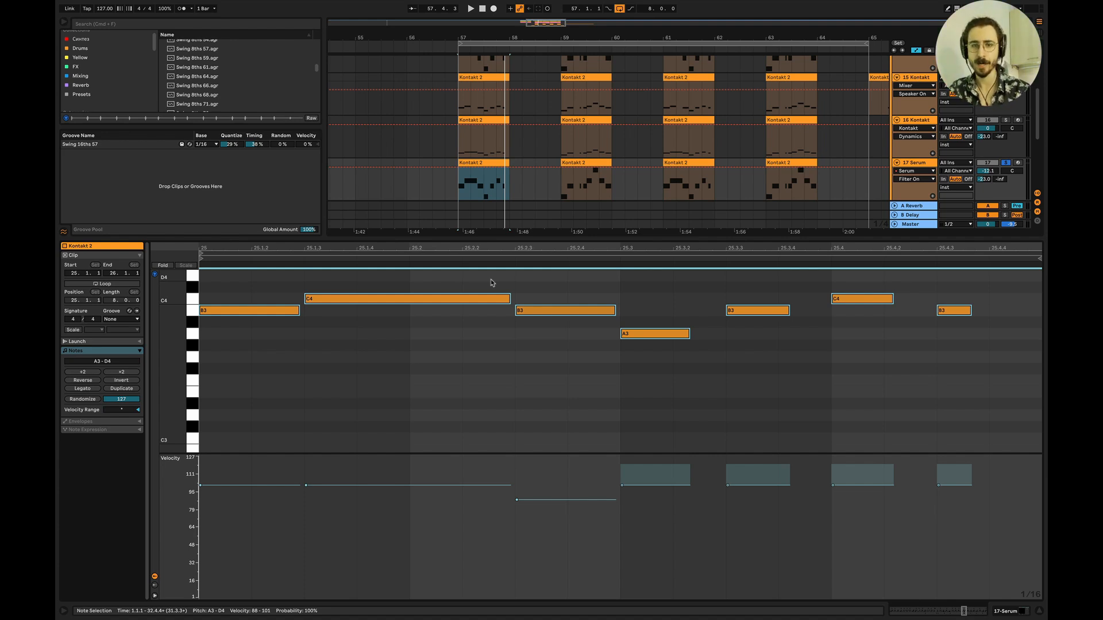
left_click(1041, 612)
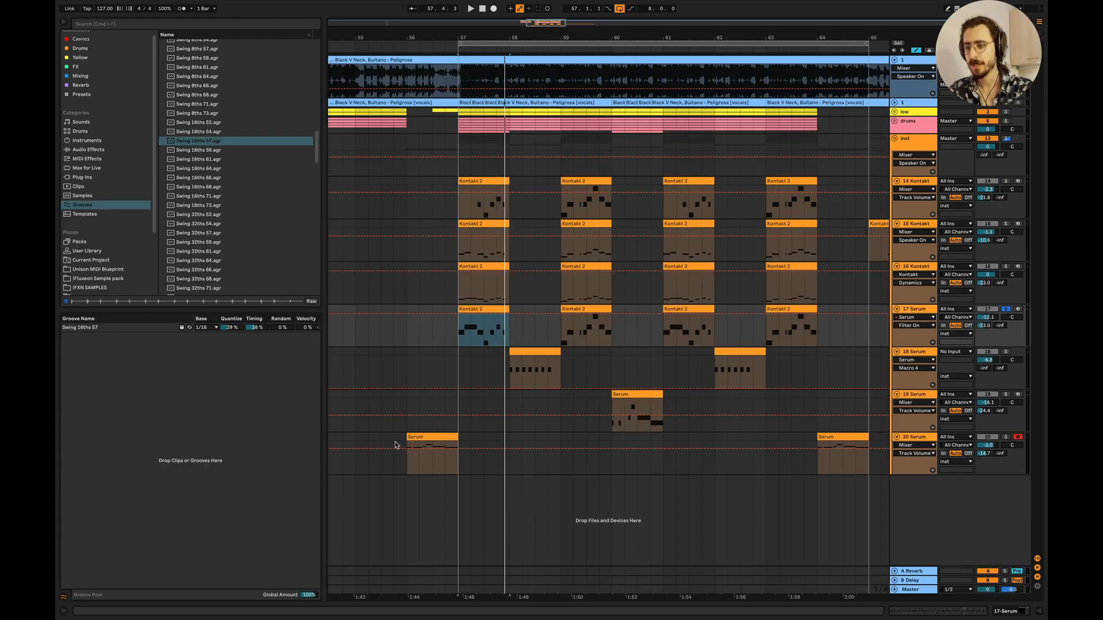
Step: Try moving the bar 59 clips on tracks 14 to 17 to bar 58 with the first 18 Serum clip deactivated, and play it unsoloed
mouse_move(611, 332)
left_mouse_down()
mouse_move(557, 180)
mouse_move(505, 181)
left_mouse_up()
left_click(525, 353)
left_click(525, 353)
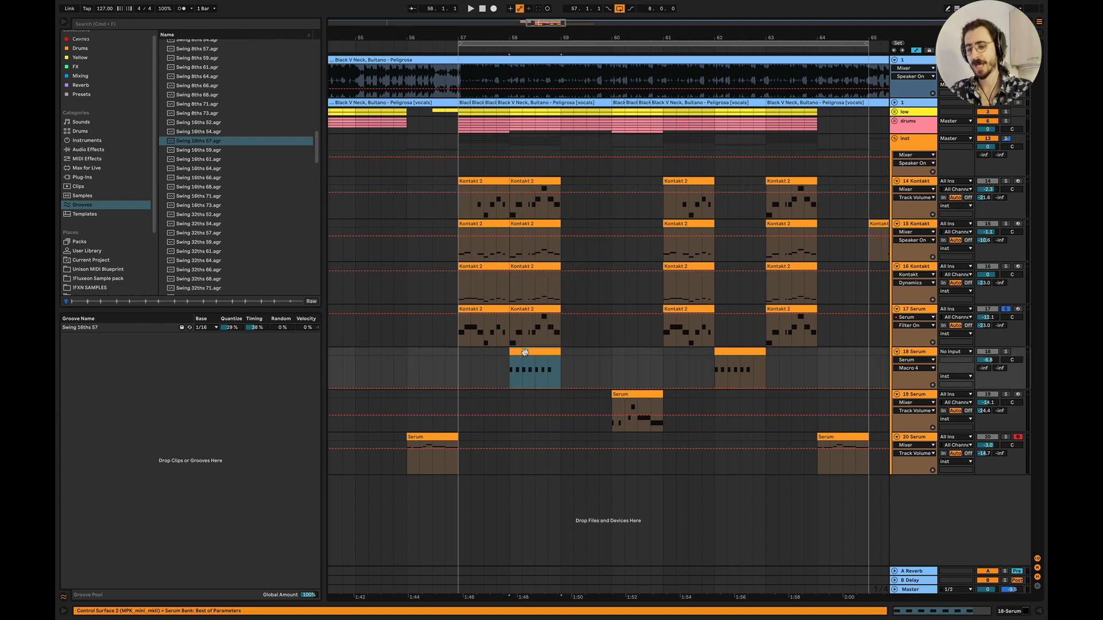
key("0")
left_click(418, 354)
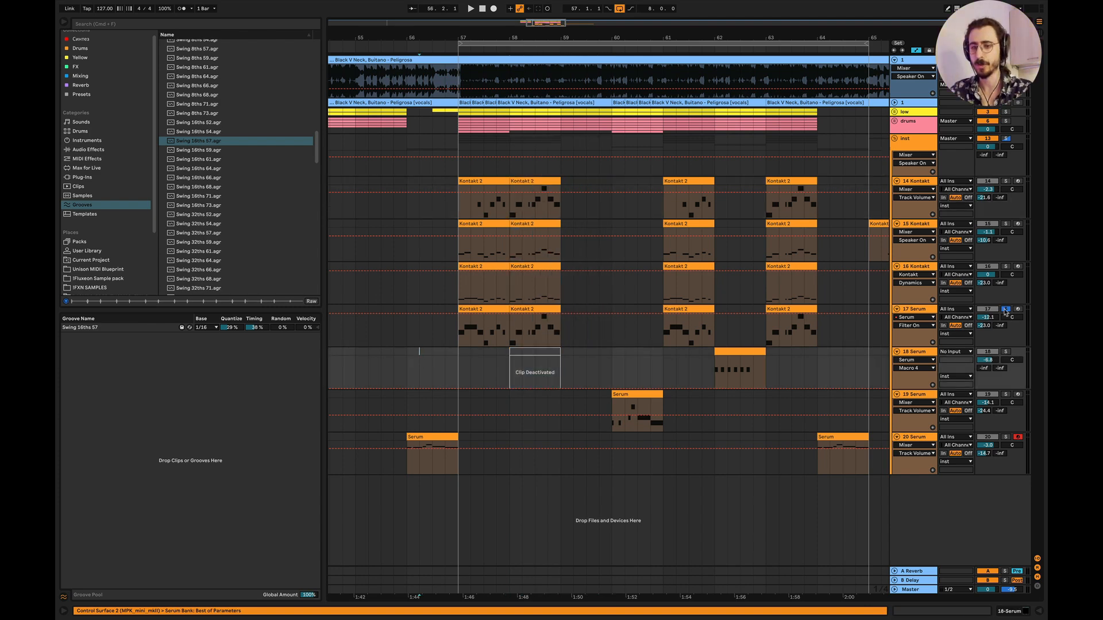
left_click(1005, 310)
key("space")
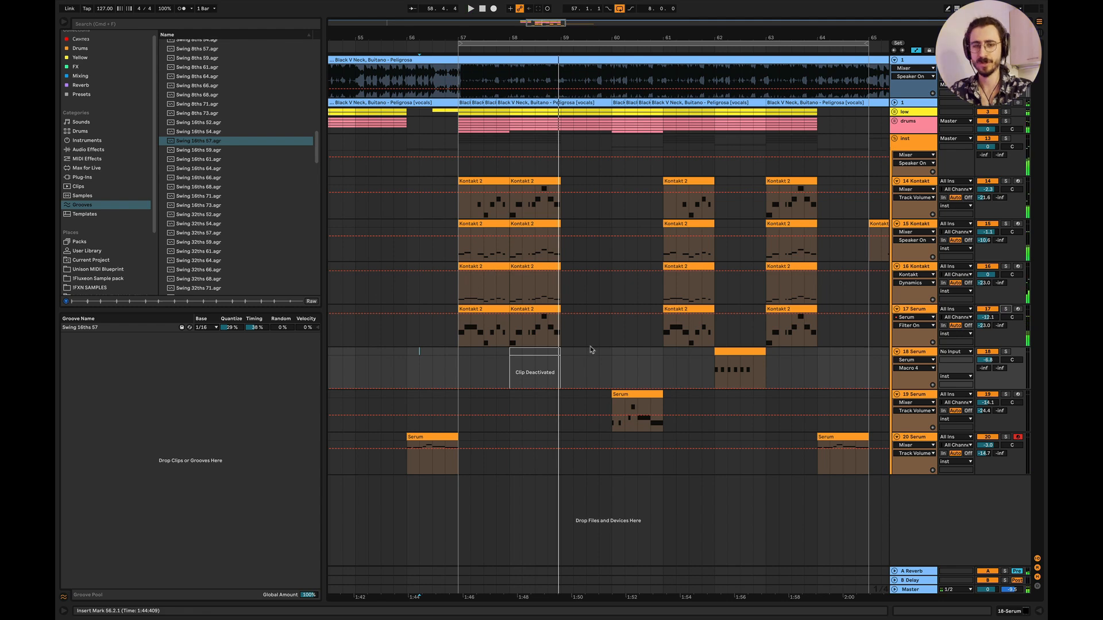
Step: Undo the clip move and deactivation, and highlight the empty bar 58 gap across tracks 14 to 17
key("super+z")
key("super+z")
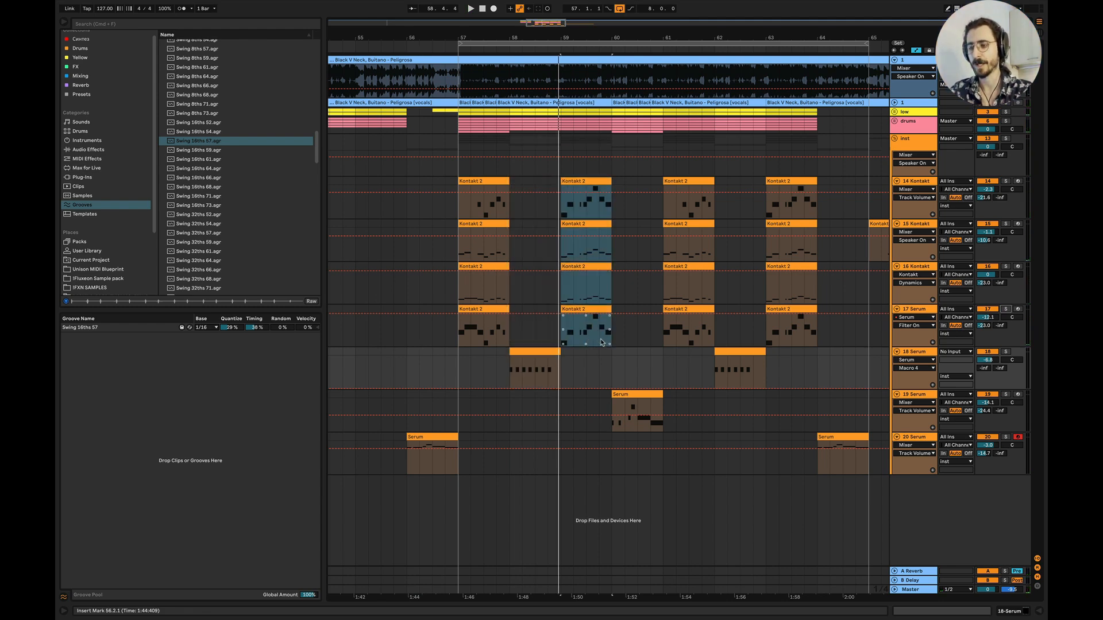
left_click_drag(511, 181, 561, 339)
left_click_drag(509, 179, 563, 347)
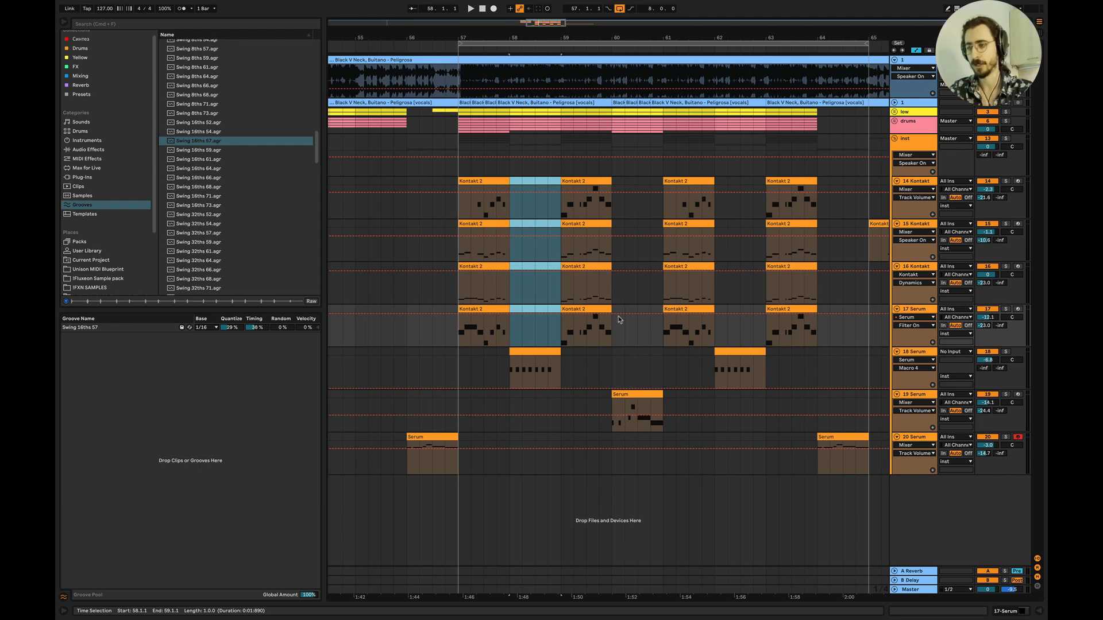
Step: Play the soloed 17 Serum track from bar 57, adding 14, 15 and 16 Kontakt to the solo
left_click(451, 346)
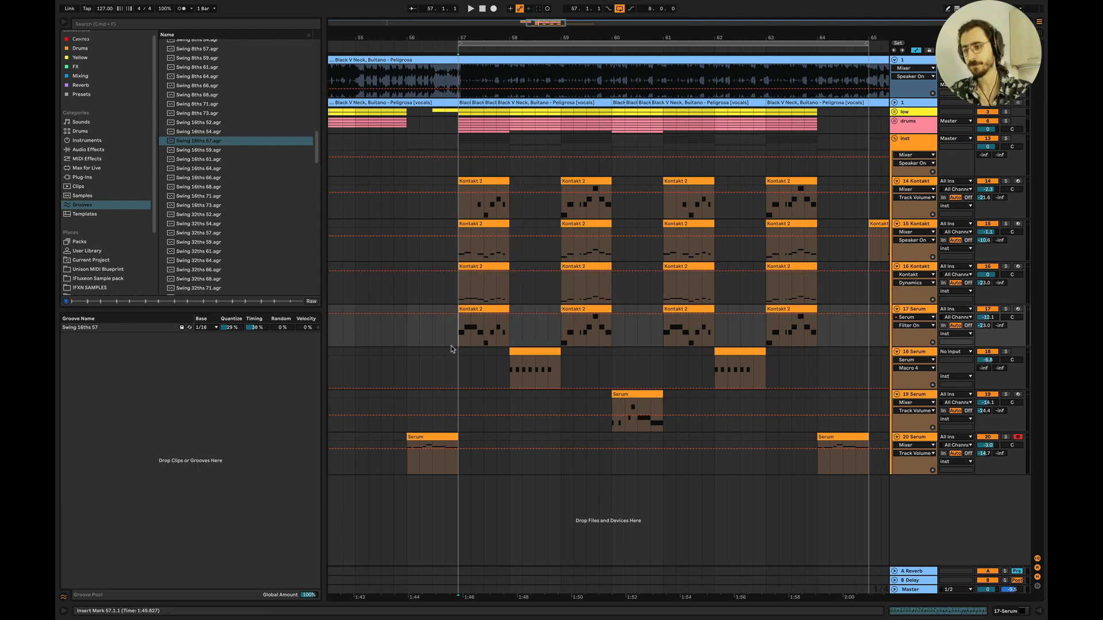
left_click(1006, 310)
key("space")
left_click(1006, 182)
left_click(1006, 224)
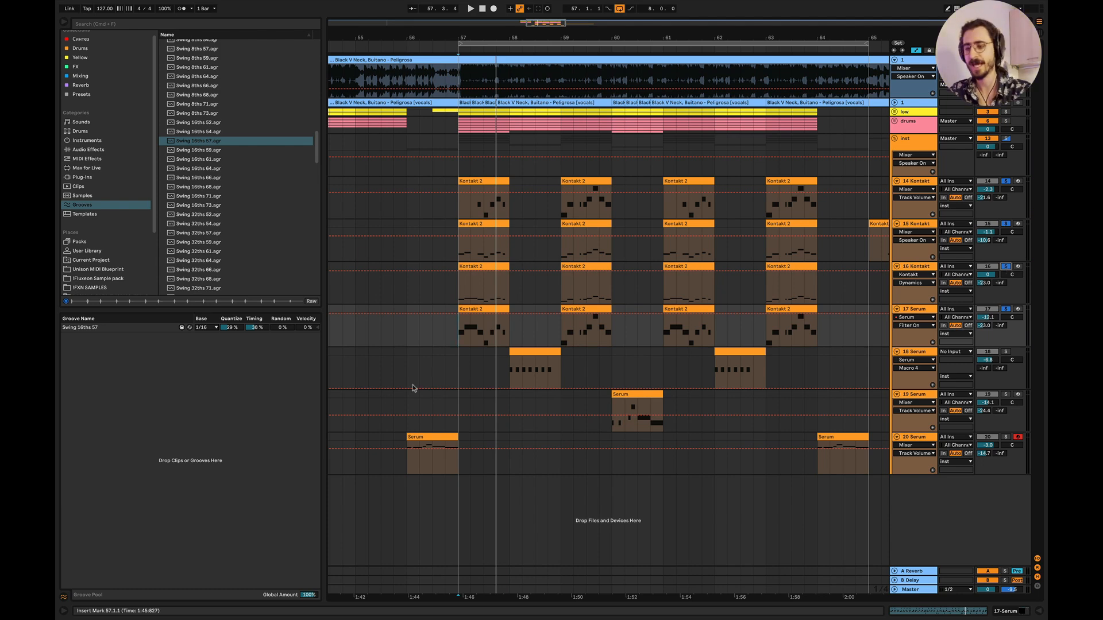
key("space")
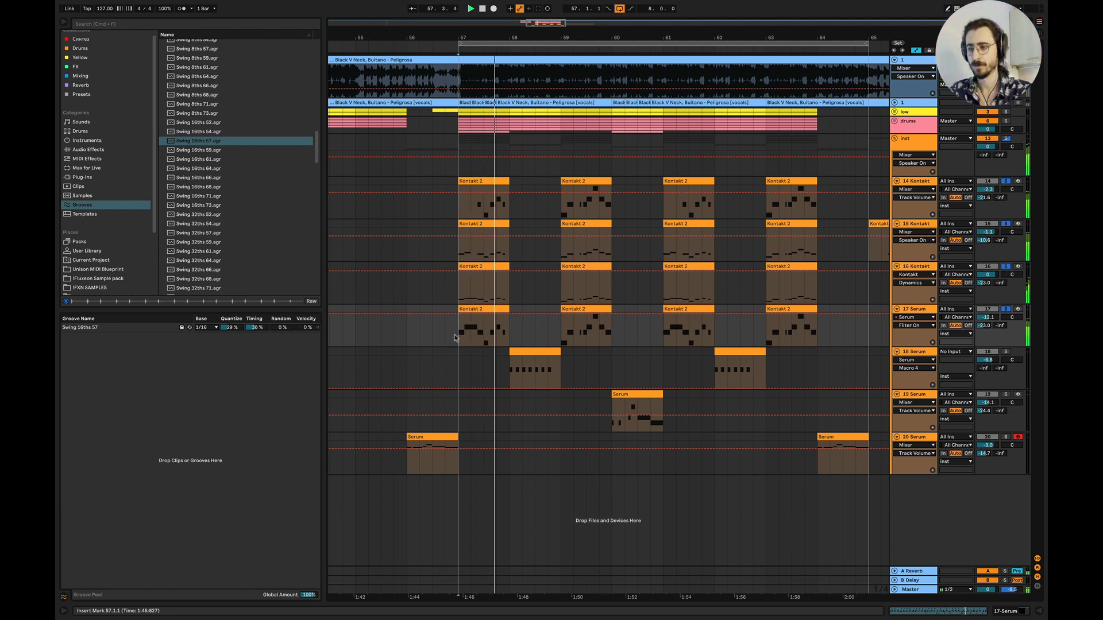
Step: Add the low and drums groups to the solo and play them with the Kontakt and 17 Serum tracks
key("space")
key("space")
key("space")
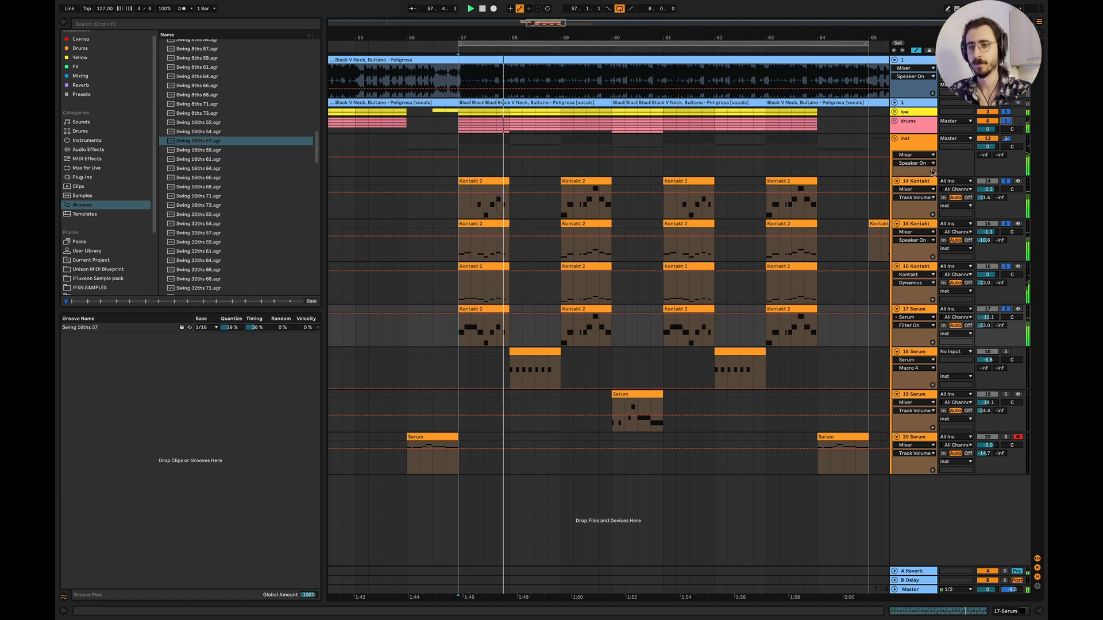
key("space")
Step: Open the inst group's LFOTool and reshape its volume curve, moving the midpoint slightly earlier
double_click(914, 142)
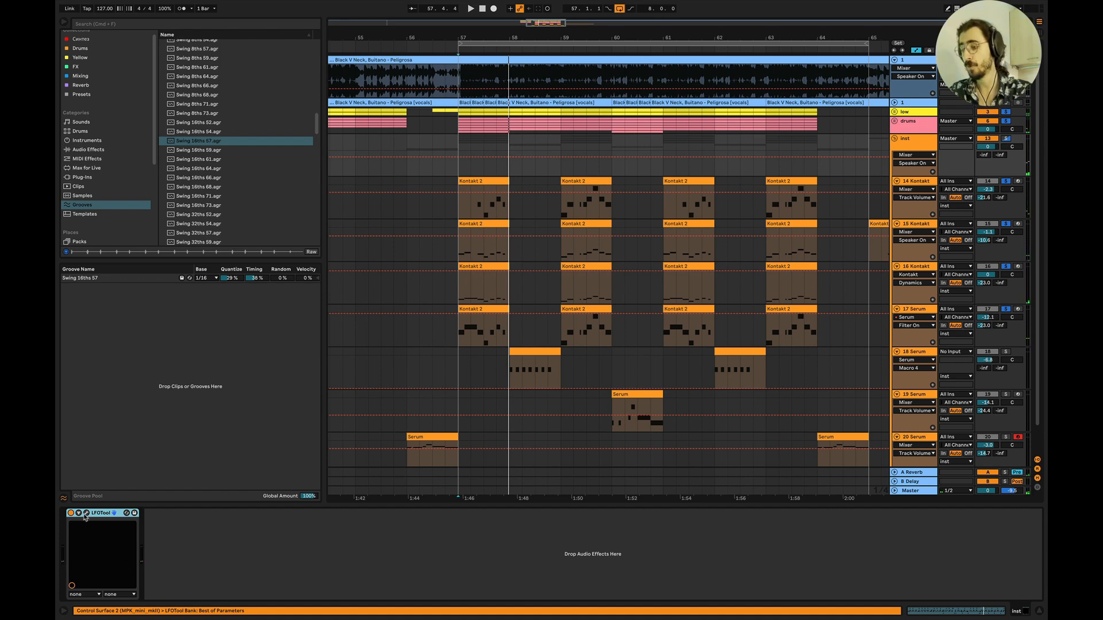
left_click(85, 514)
left_click_drag(557, 536, 557, 553)
left_click_drag(632, 408, 598, 473)
left_click_drag(687, 407, 668, 353)
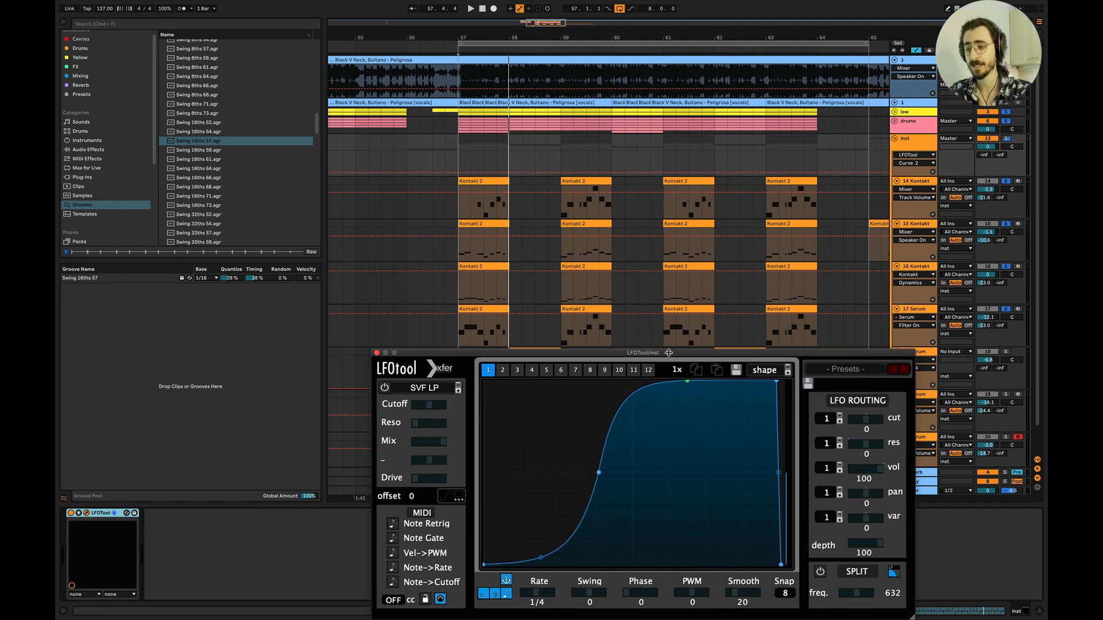
mouse_move(598, 472)
left_mouse_down()
mouse_move(593, 483)
mouse_move(591, 474)
left_mouse_up()
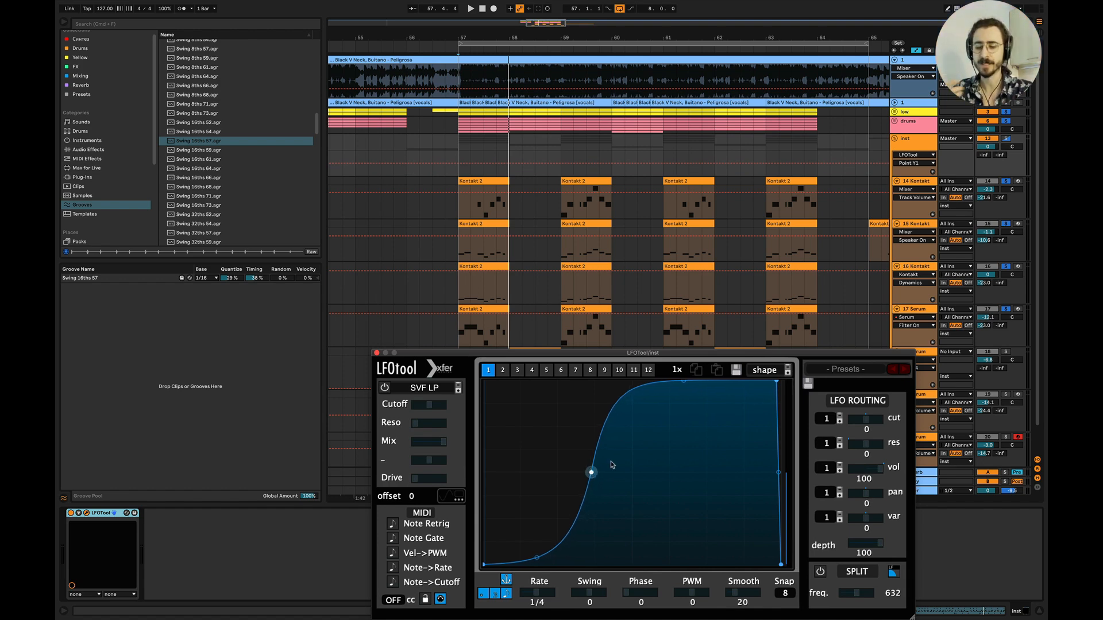
Step: Play the reshaped curve, and solo the inst group alone with the reverb and delay returns muted
key("space")
key("space")
left_click(1008, 140)
key("space")
key("space")
left_click(989, 482)
key("space")
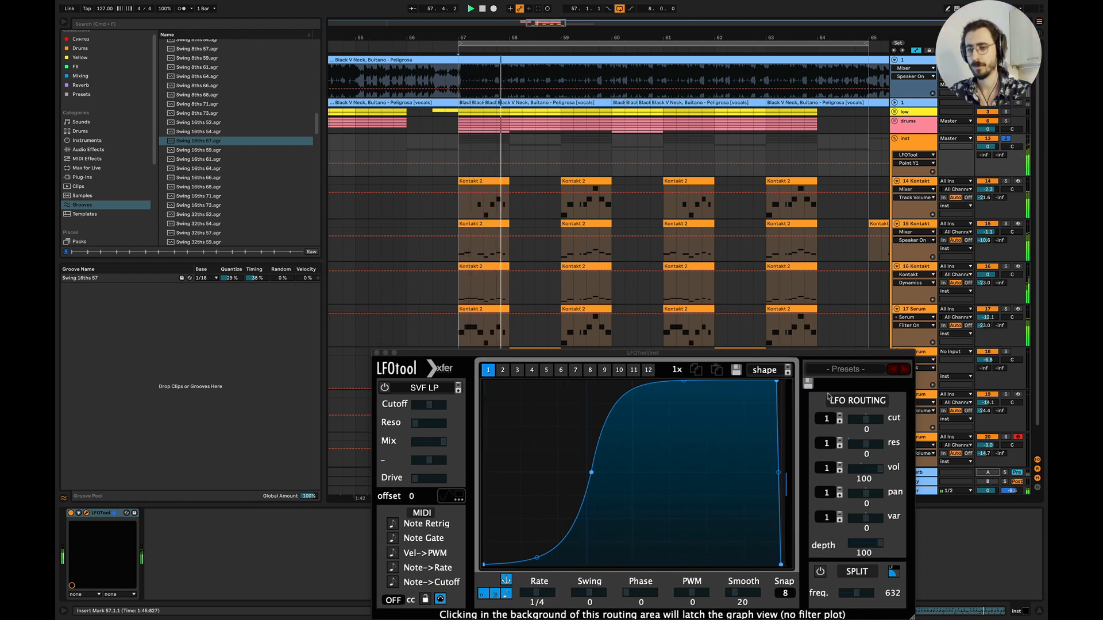
Step: Compare playback with LFOTool bypassed and enabled, on the inst group alone and in the full mix, and close its window
left_click(70, 513)
key("space")
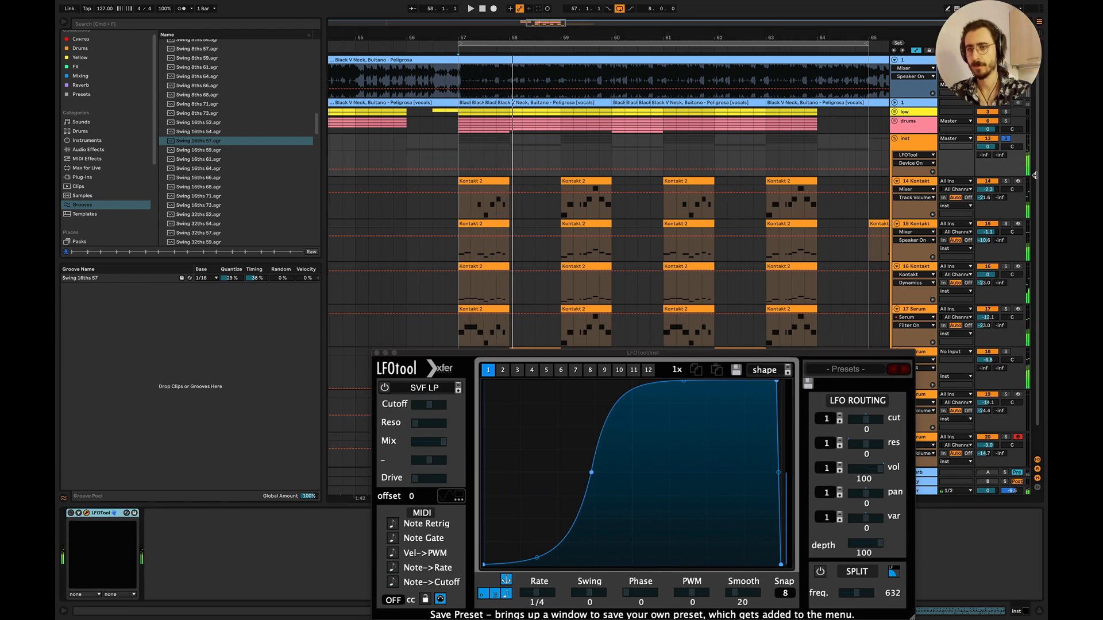
left_click(1003, 113)
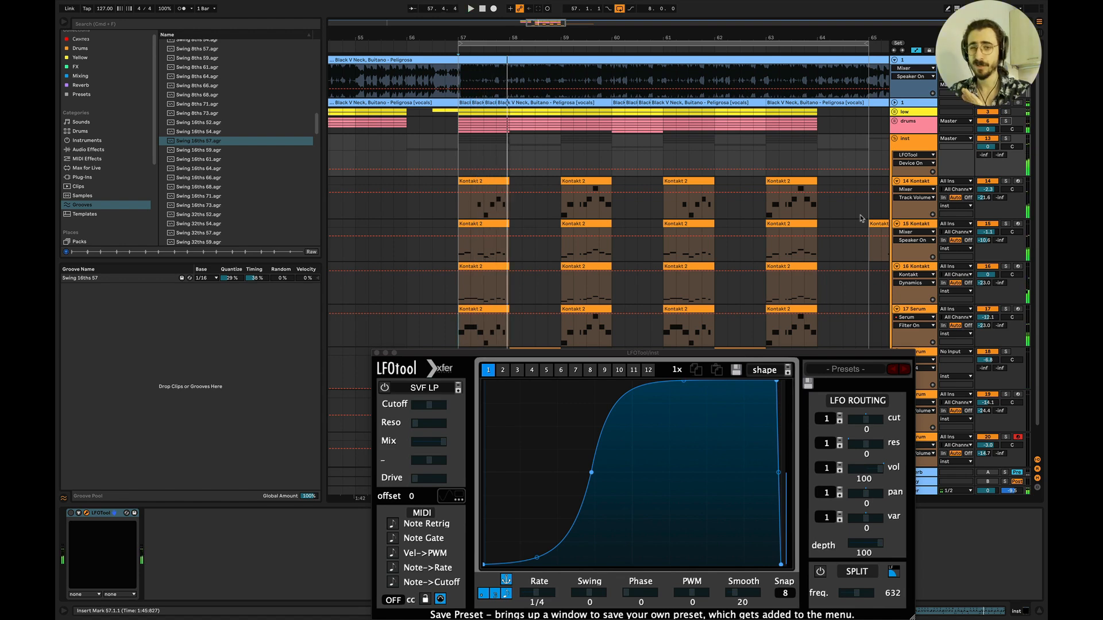
left_click(71, 513)
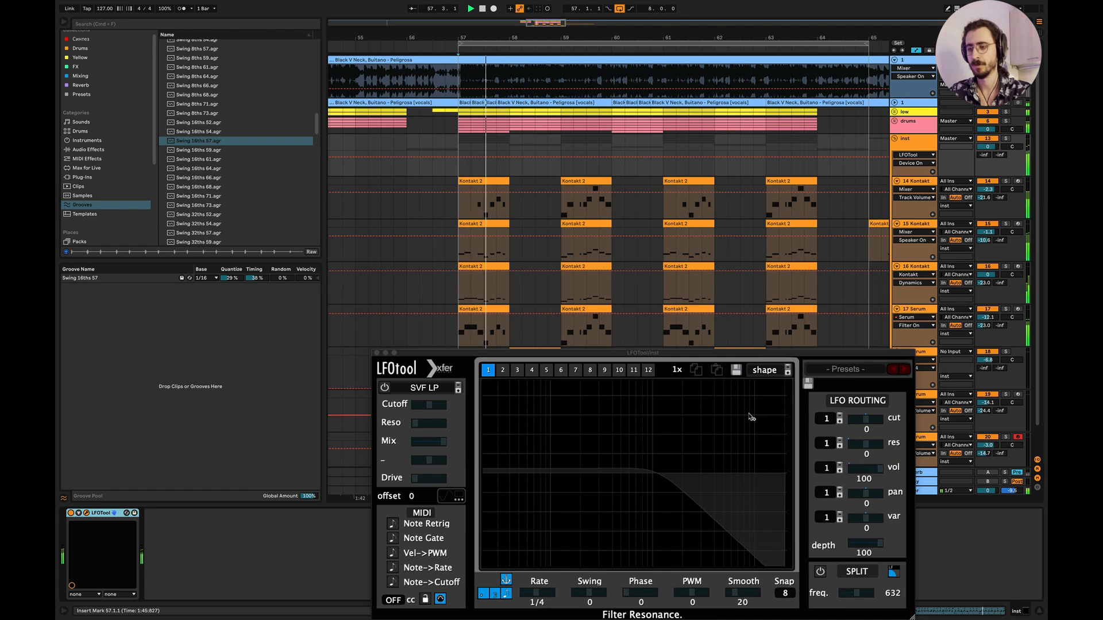
key("space")
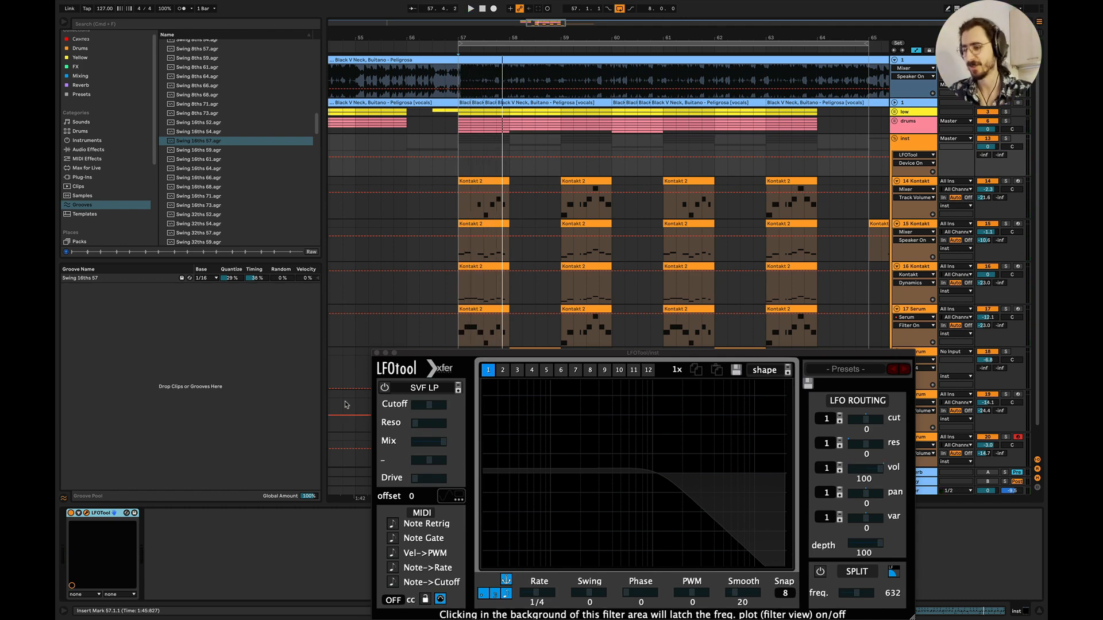
left_click(376, 353)
Step: Play the 18 Serum track soloed from bar 58, view its synth patch, and close the Serum window
key("plus")
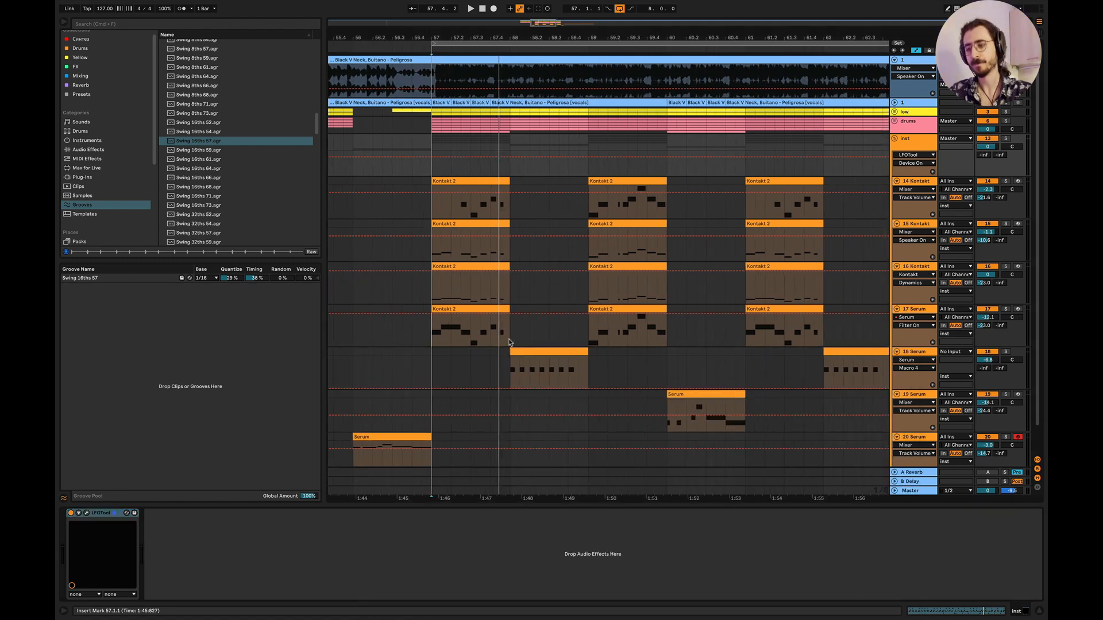
scroll(730, 287, "down", 2)
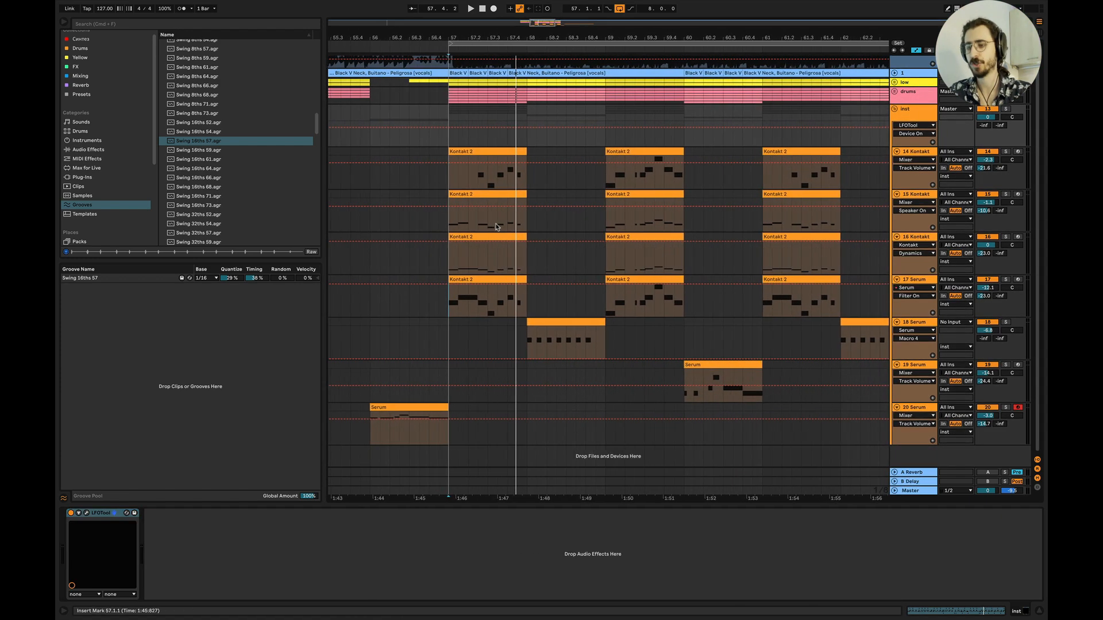
left_click(688, 340)
left_click(1006, 323)
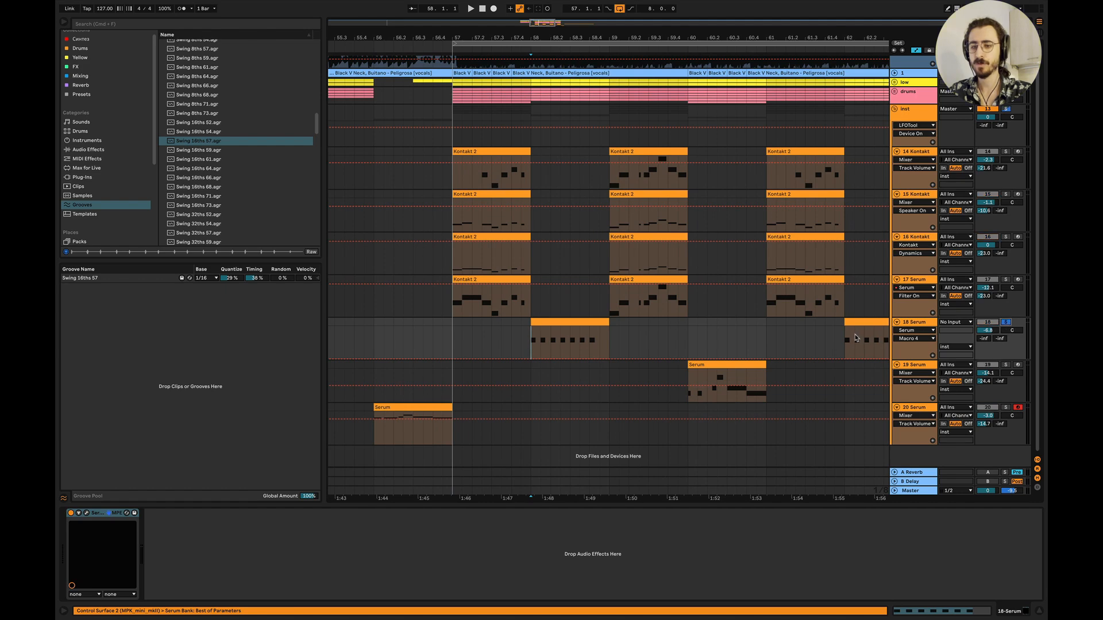
key("space")
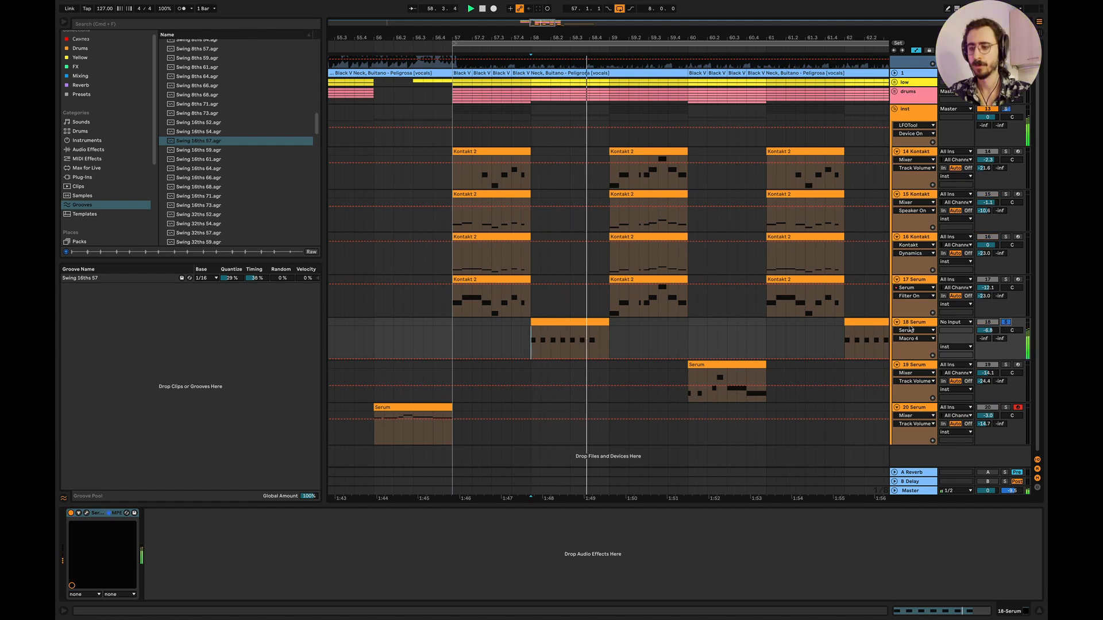
left_click(87, 515)
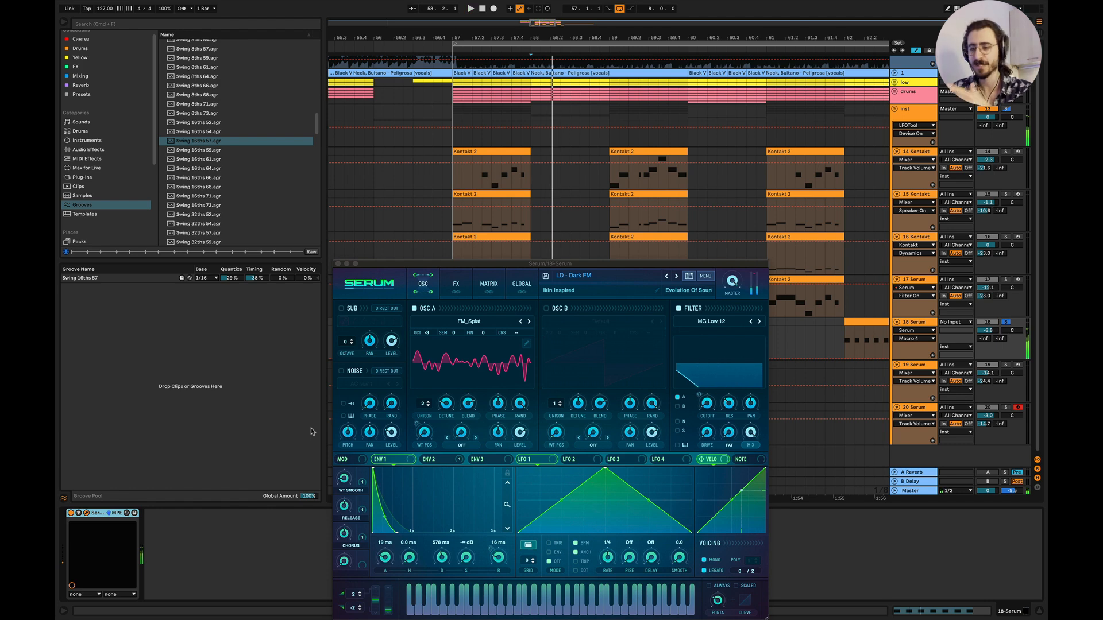
left_click(338, 265)
Step: Unsolo the 18 Serum track and play the full mix from bar 57
scroll(515, 342, "down", 5)
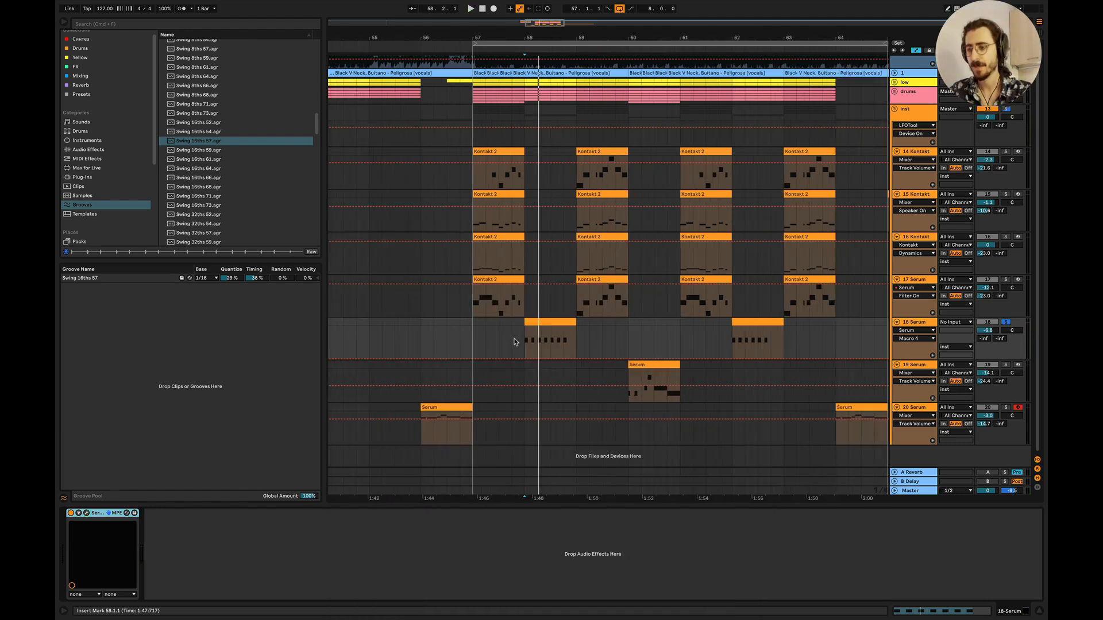
key("space")
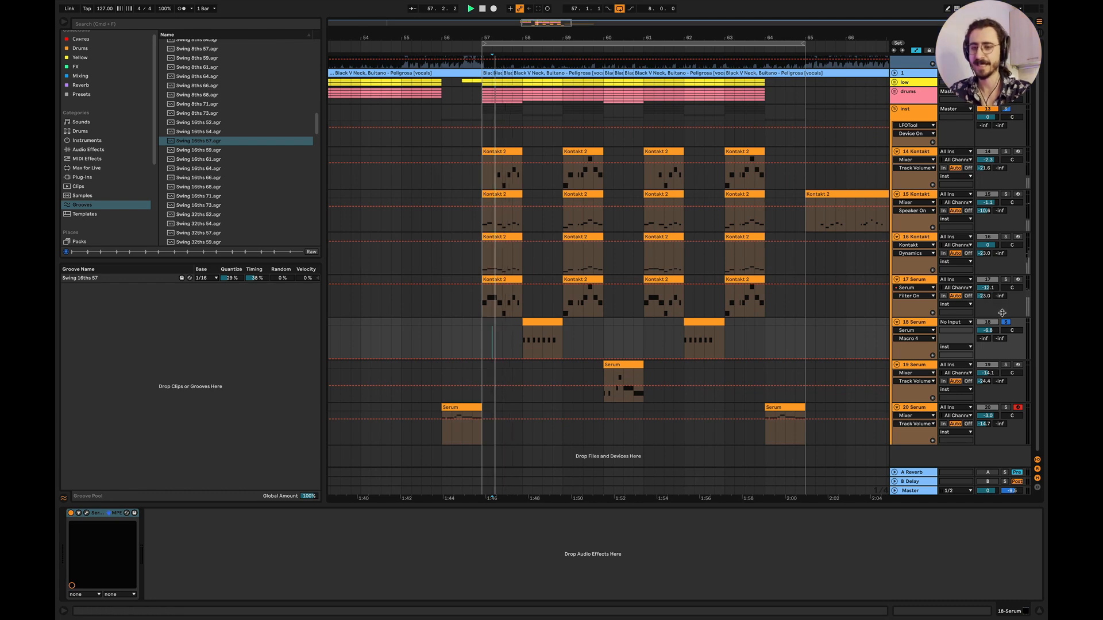
left_click(652, 324)
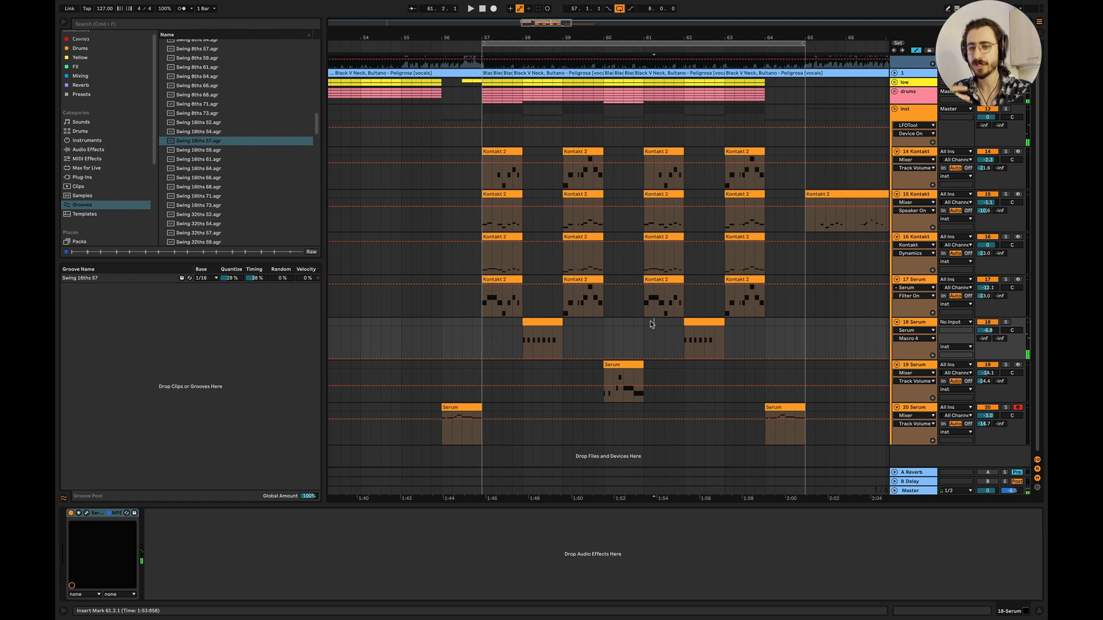
Step: Play the full mix from 57.3.1 and set the 18 Serum track's A-Reverb send to about -27 dB
left_click(502, 342)
key("space")
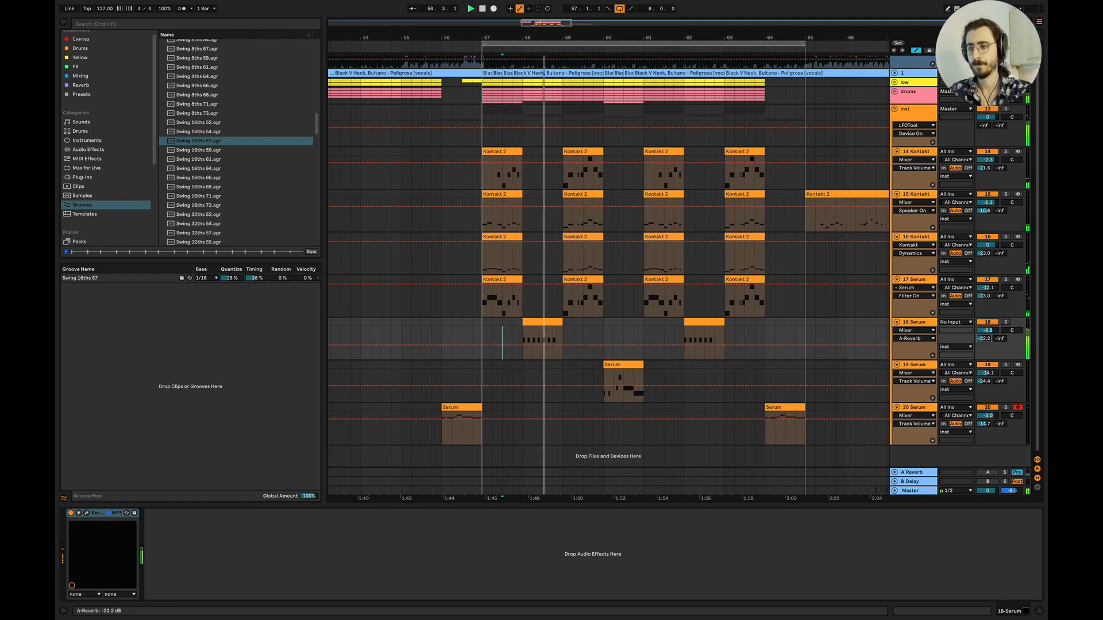
key("space")
key("space")
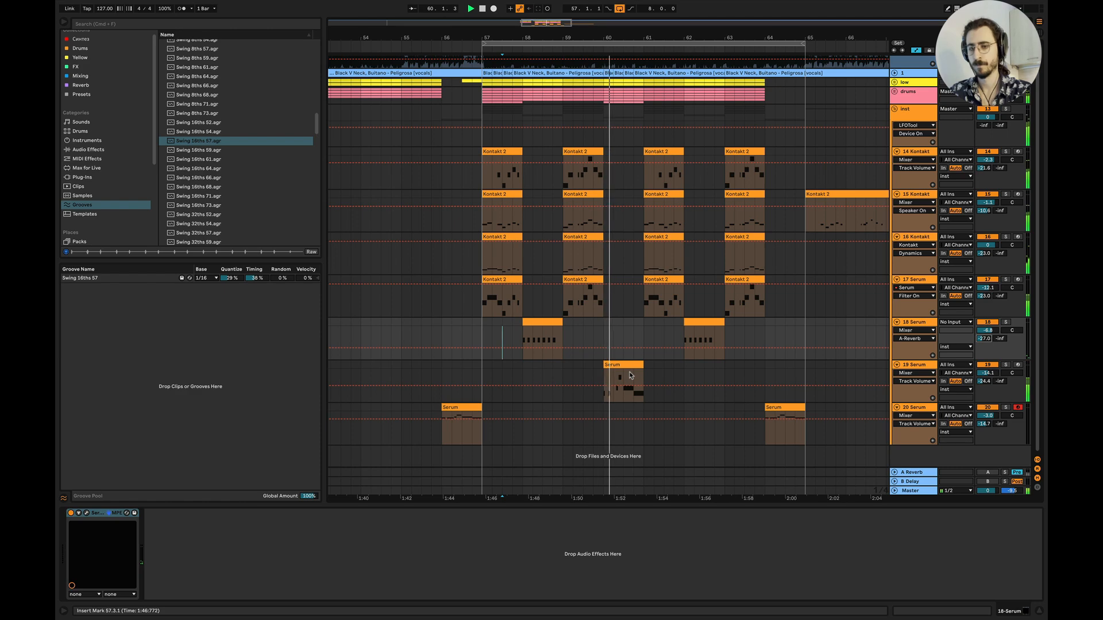
Step: Solo the 19 Serum track and play its clip from bar 60
key("space")
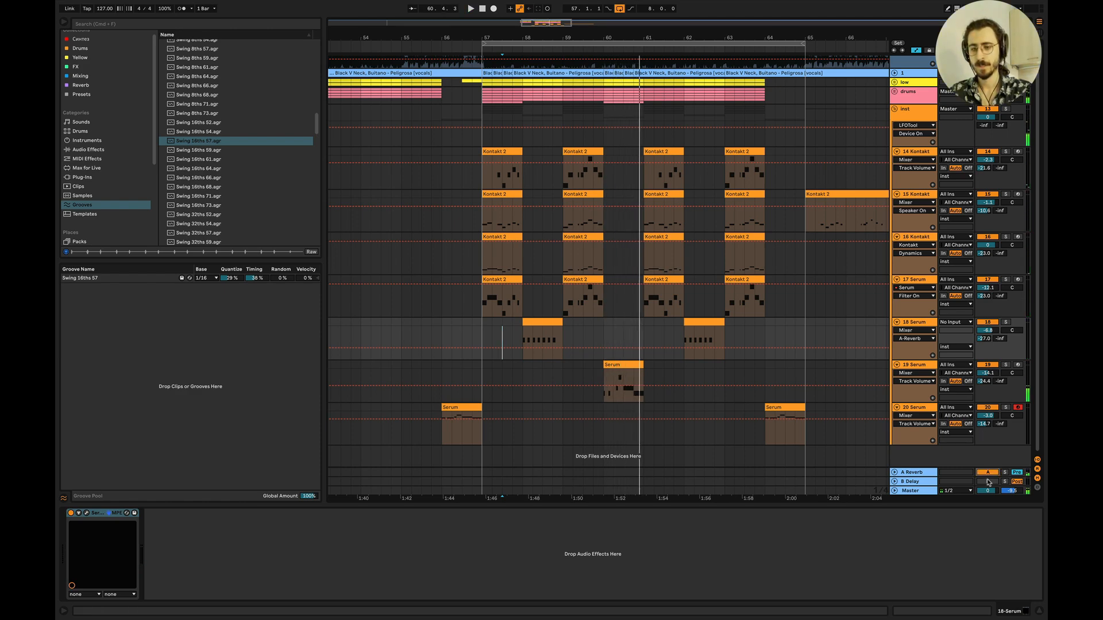
scroll(640, 363, "up", 5)
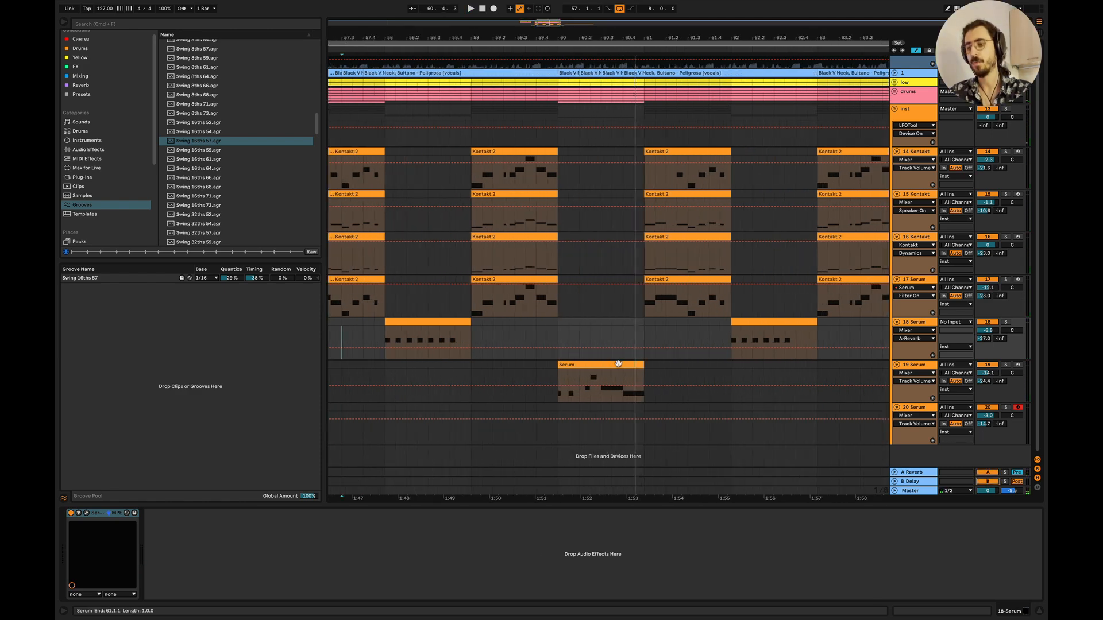
left_click(557, 375)
left_click(1006, 366)
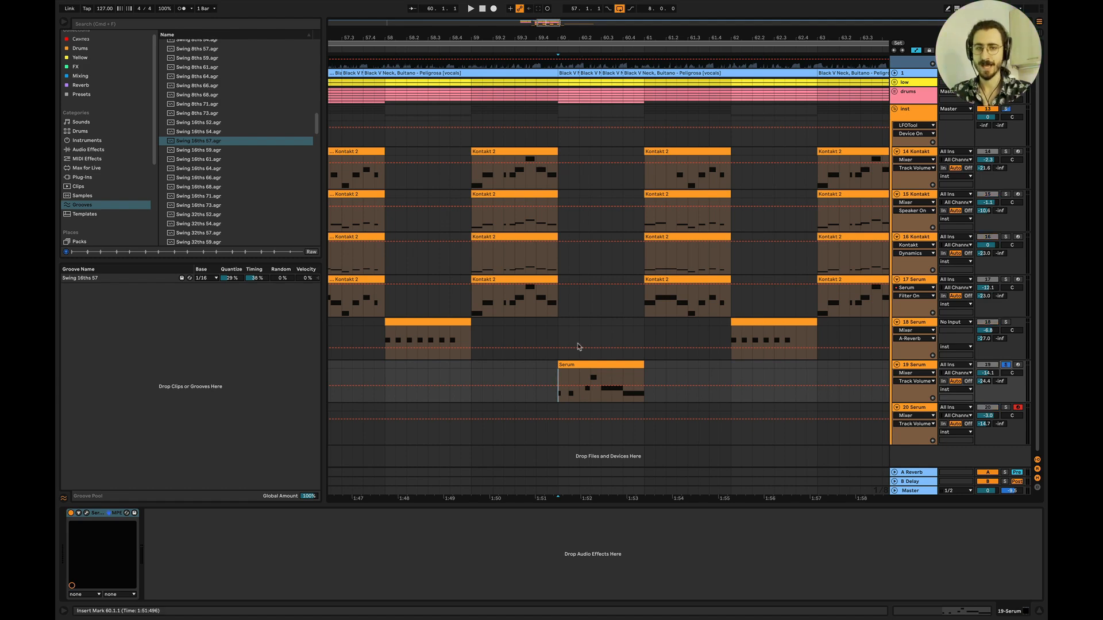
key("space")
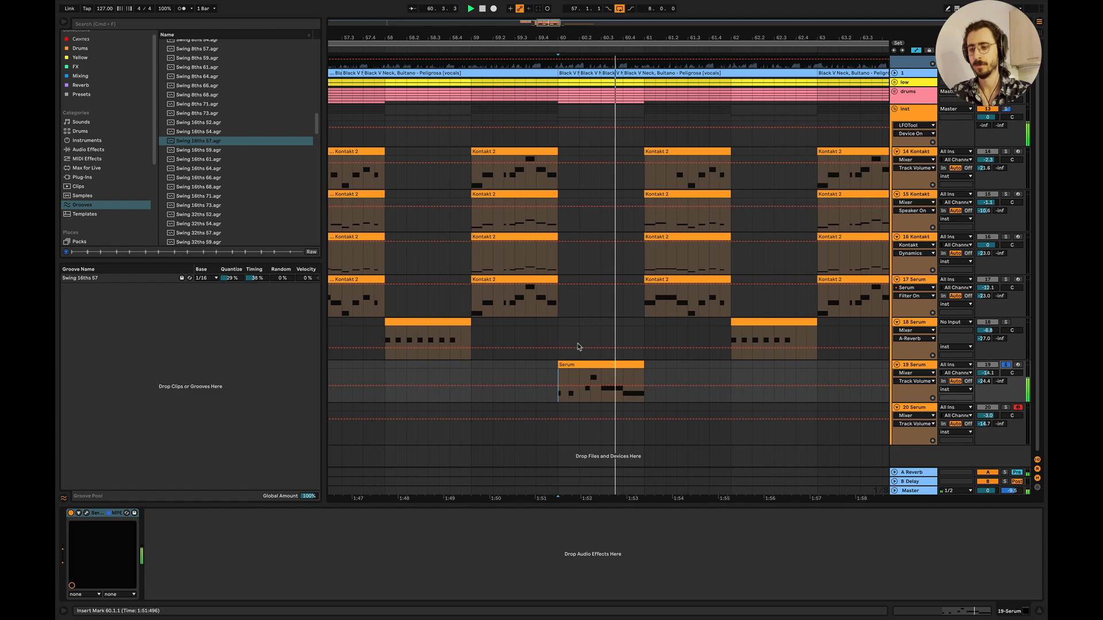
Step: Try an extra B1 note at 2.2.1 in the 19 Serum clip, delete it again, and close the note editor
double_click(577, 376)
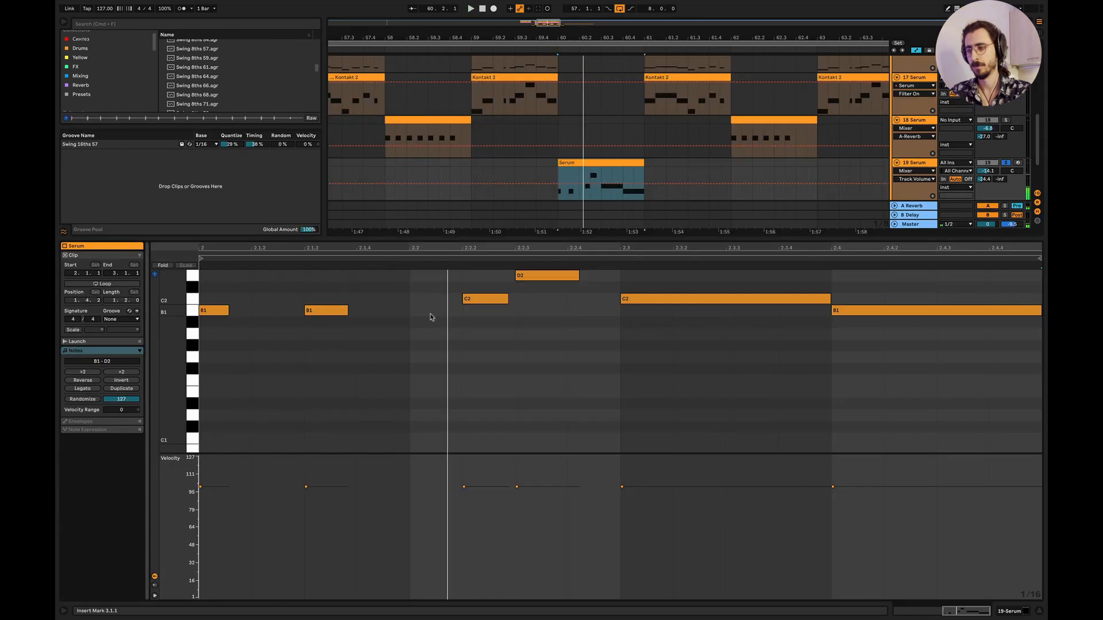
left_click(430, 315)
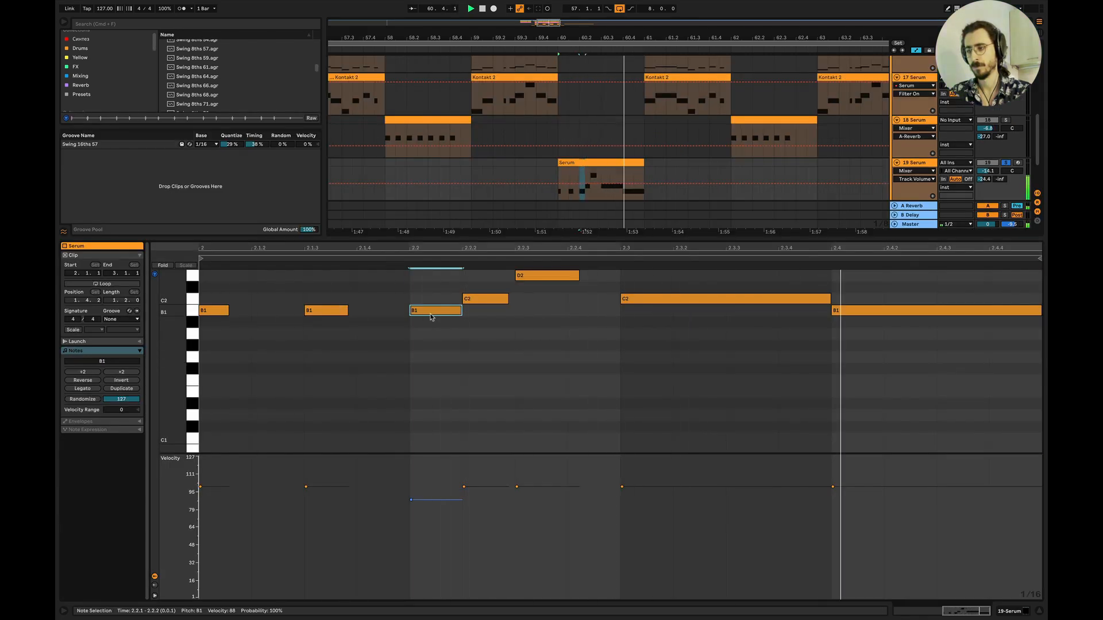
key("Delete")
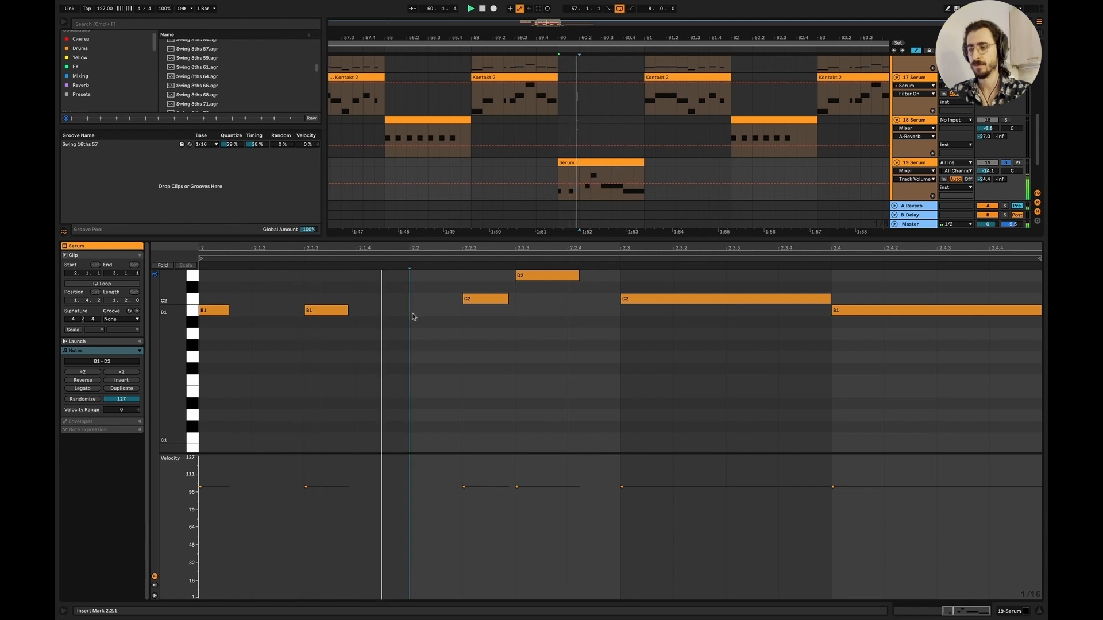
key("super+alt+l")
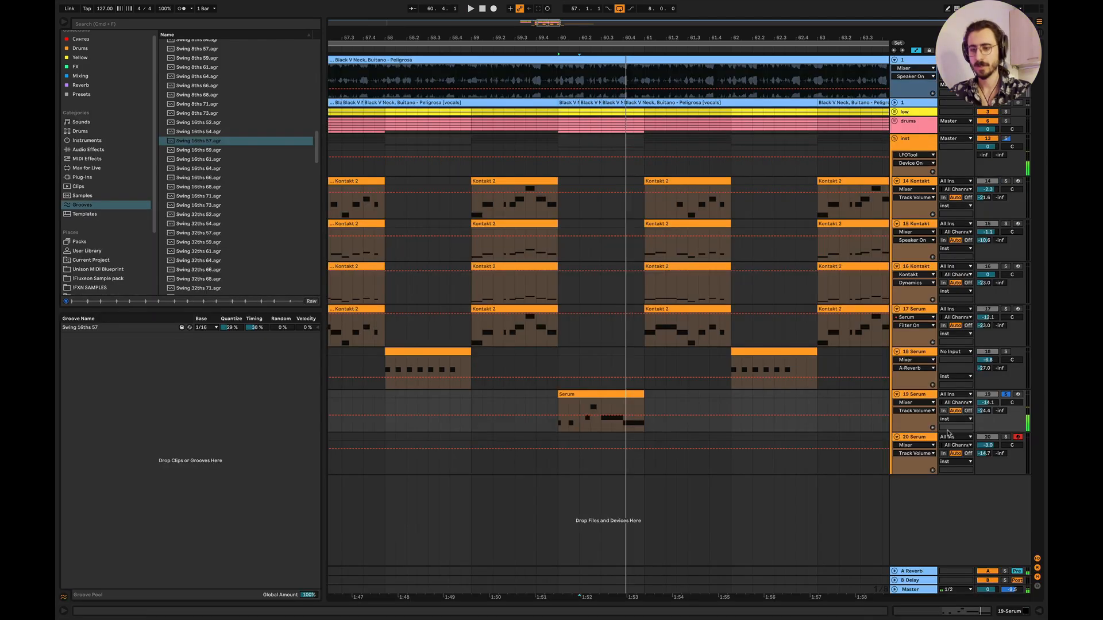
Step: Examine the 19 Serum track's LD - Fantasy patch and its effects during playback, and close the Serum window
double_click(922, 395)
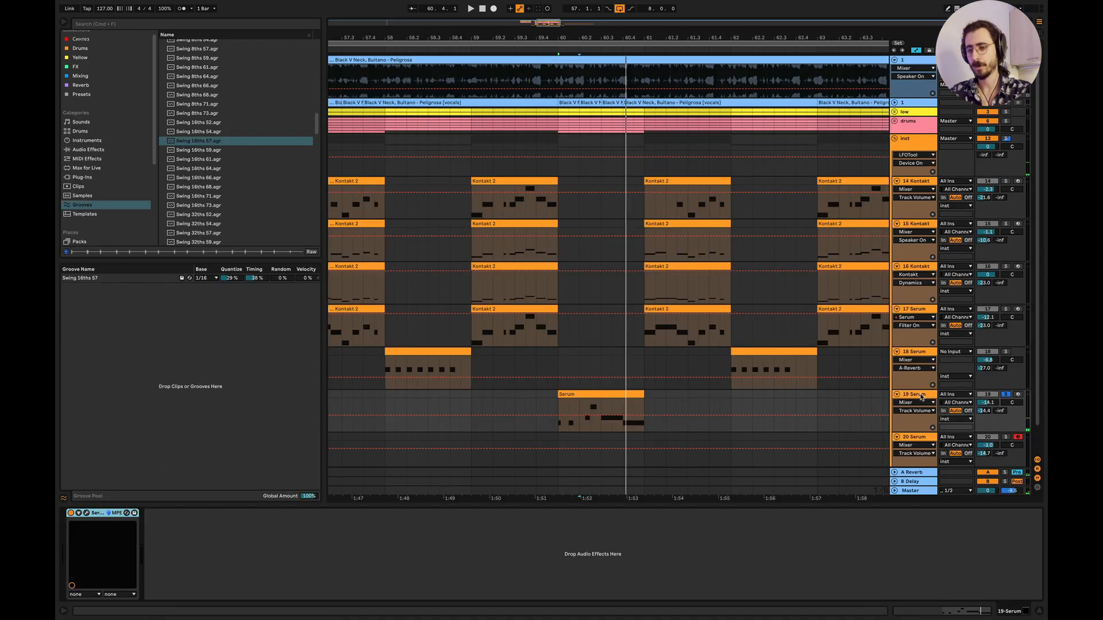
left_click(86, 513)
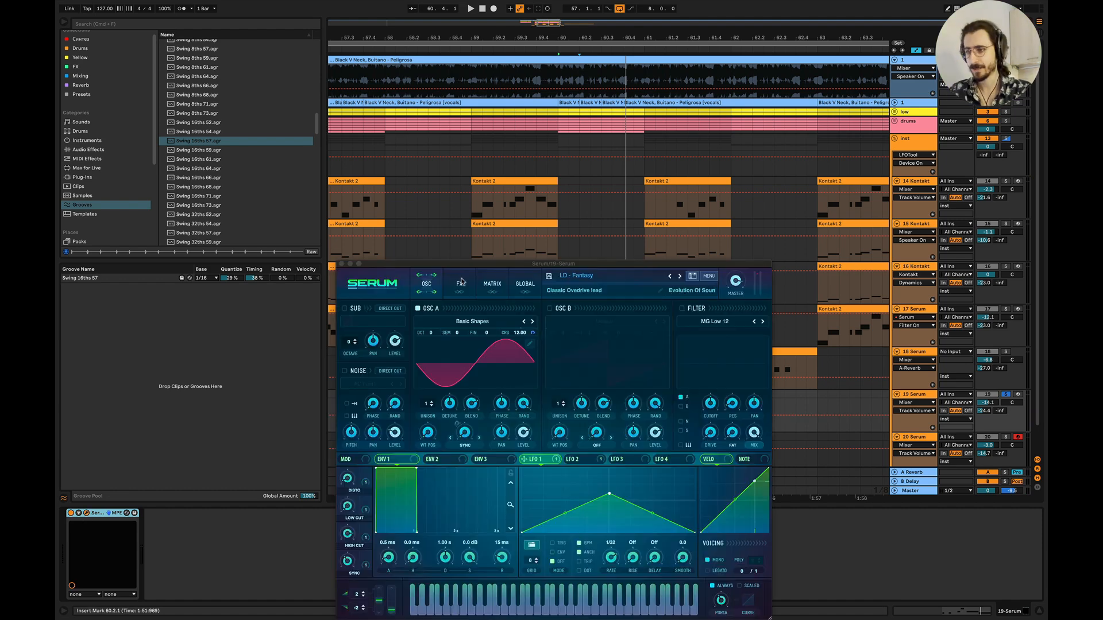
left_click(470, 282)
key("space")
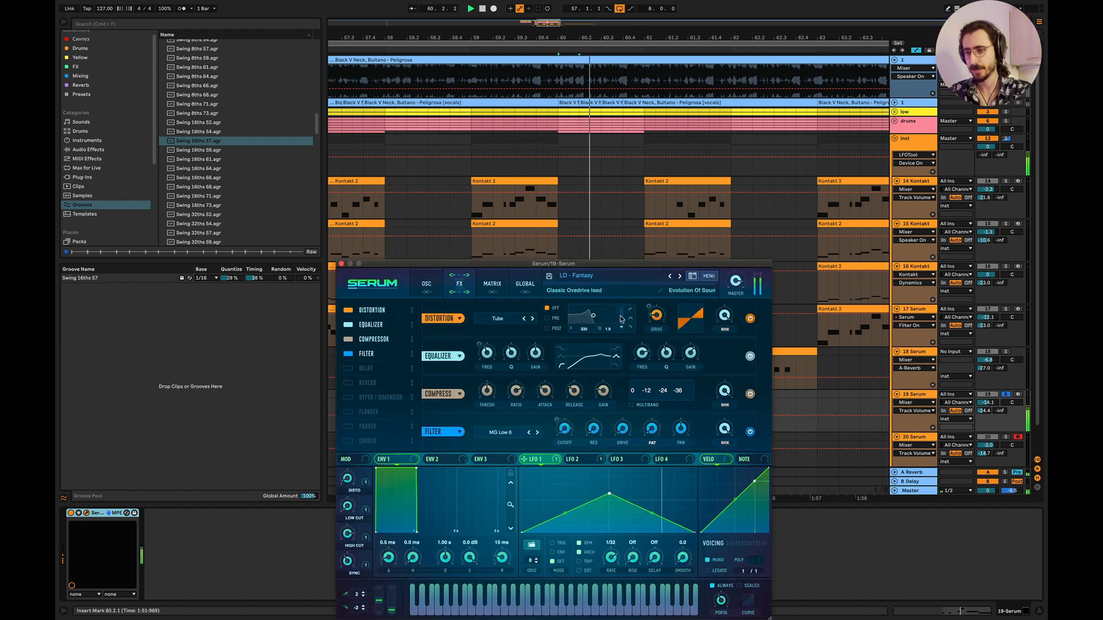
key("space")
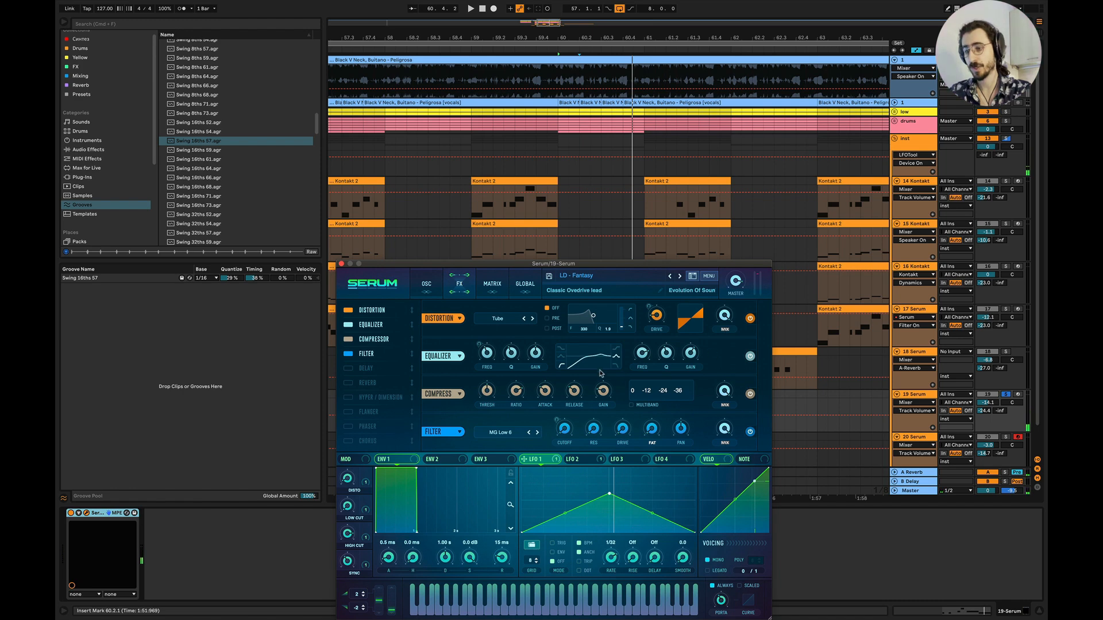
left_click(341, 263)
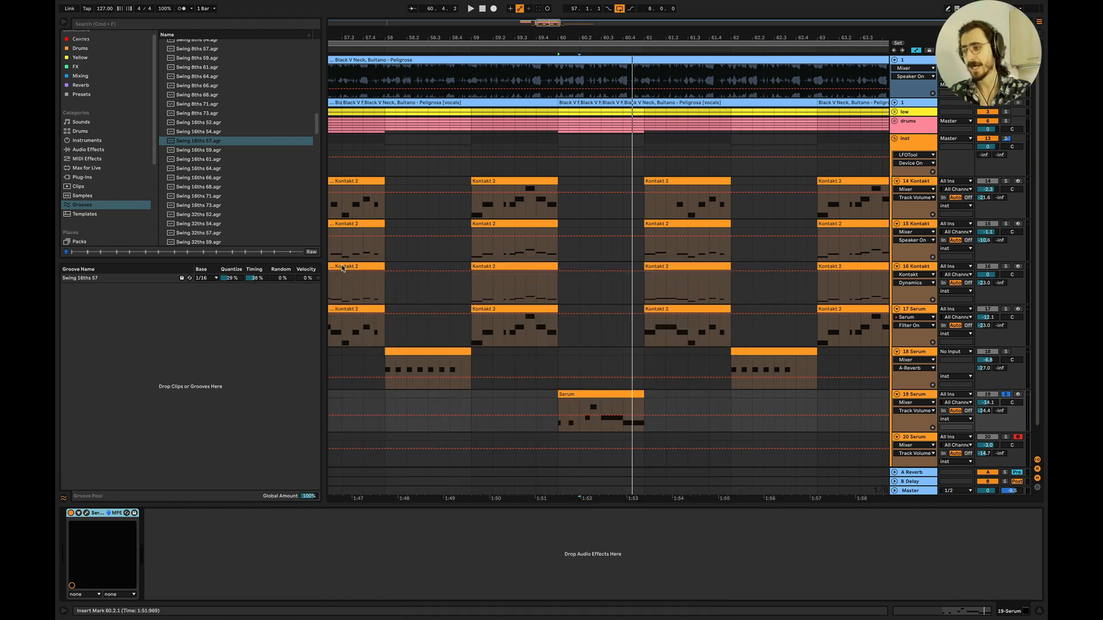
Step: Fold the 14 Kontakt, 15 Kontakt, 16 Kontakt, 17 Serum and 18 Serum tracks in the inst group
key("minus")
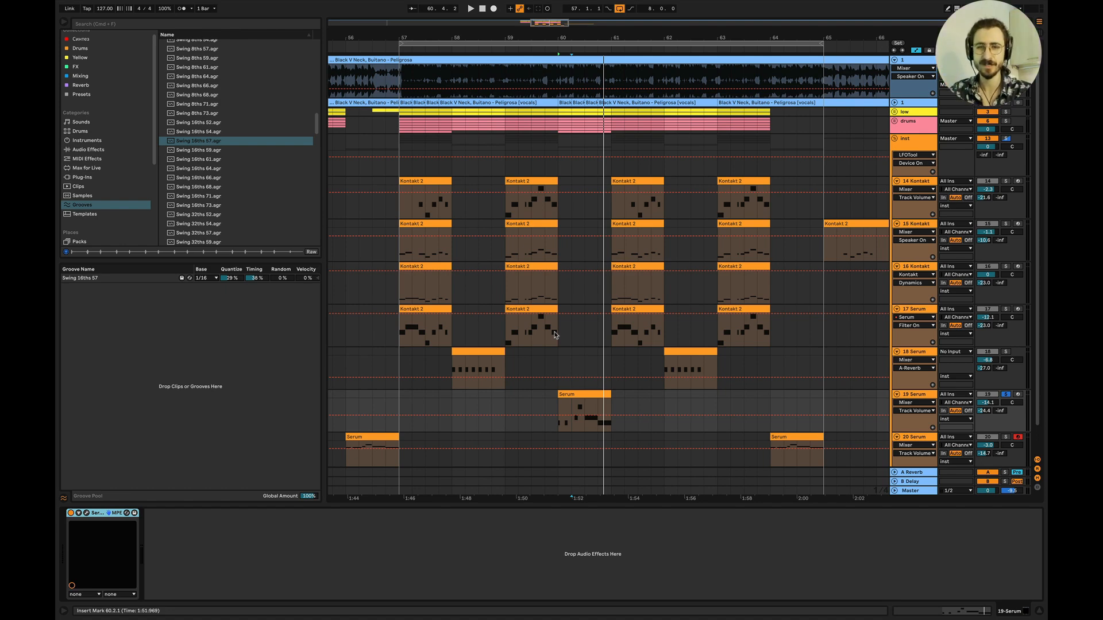
scroll(568, 385, "down", 2)
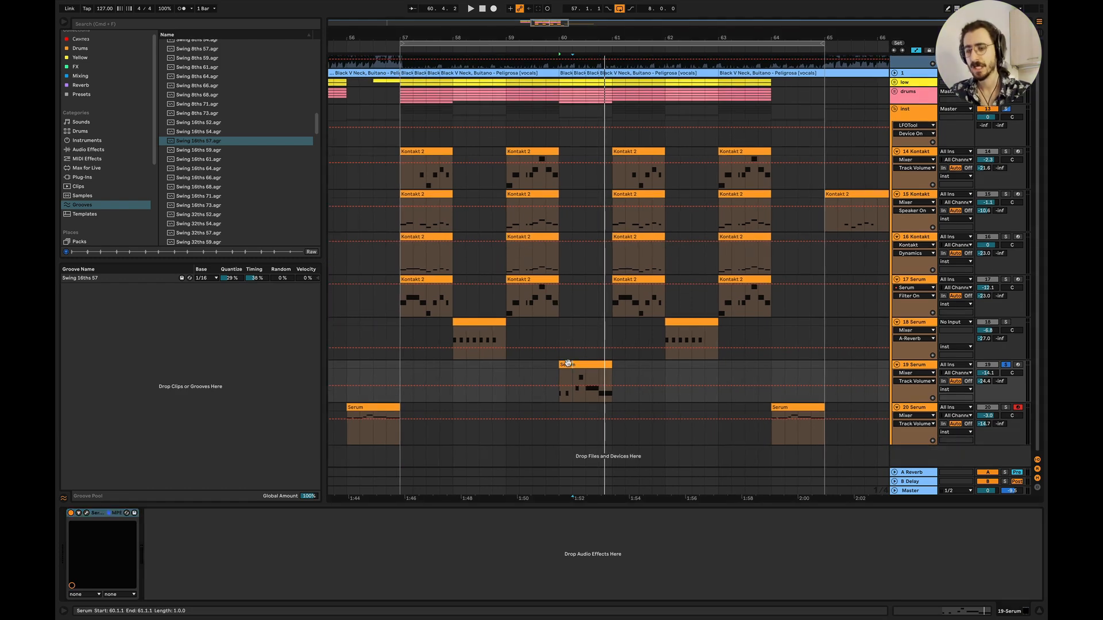
scroll(566, 289, "up", 2)
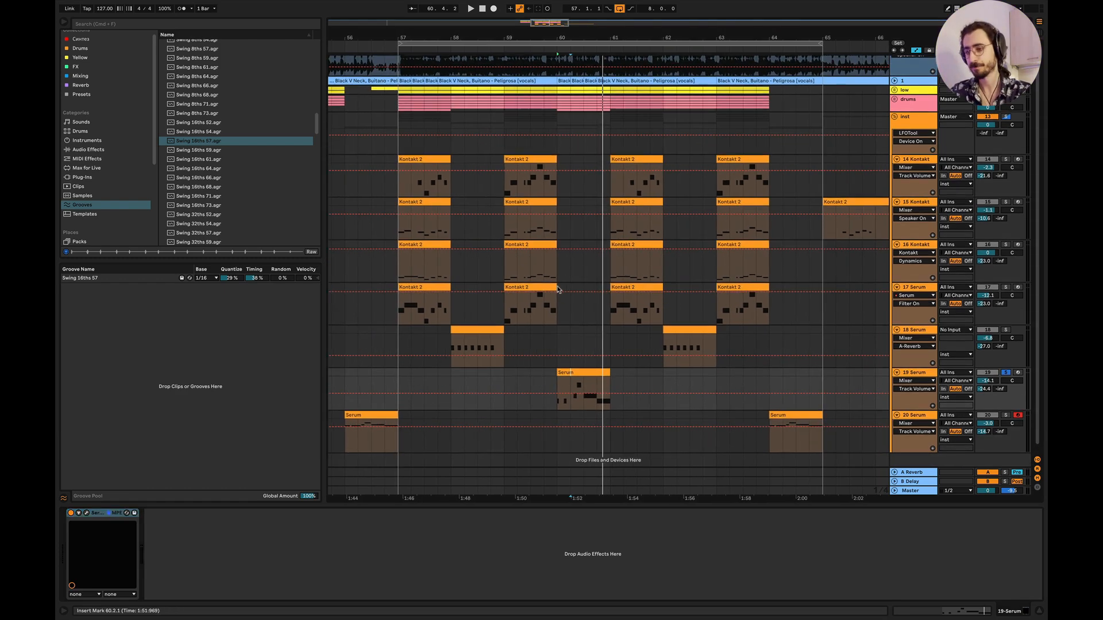
left_click(896, 182)
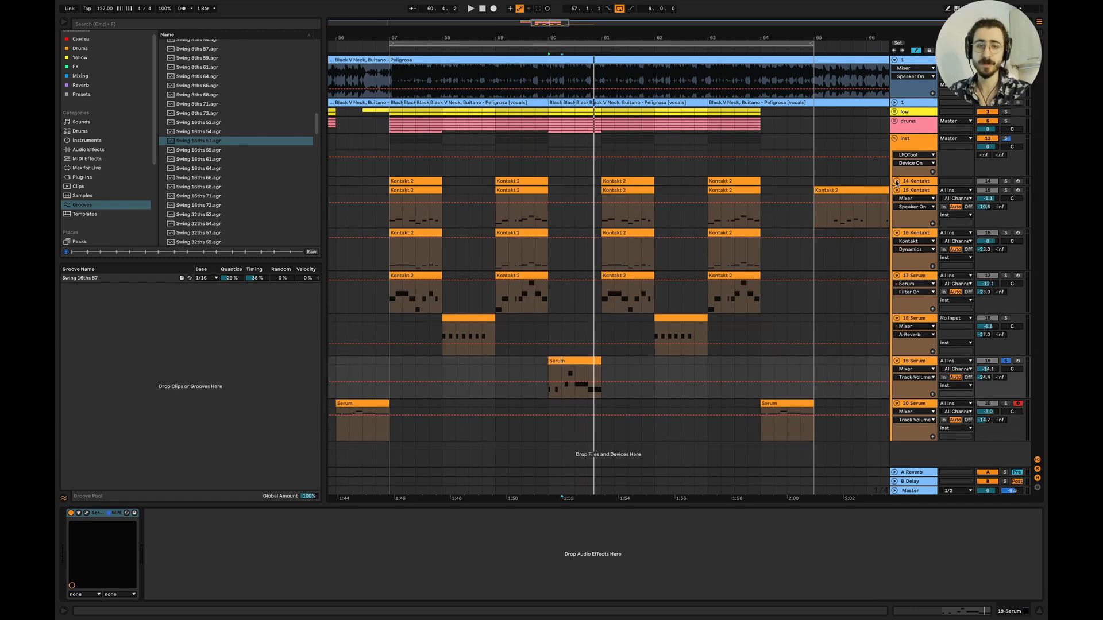
left_click(897, 190)
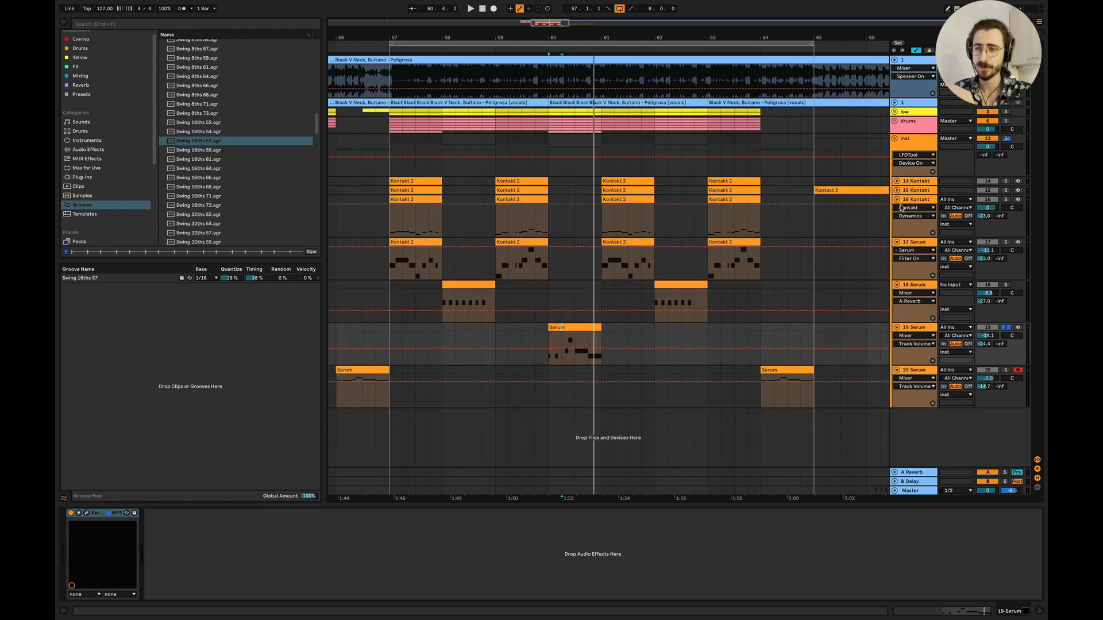
left_click(896, 199)
left_click(893, 211)
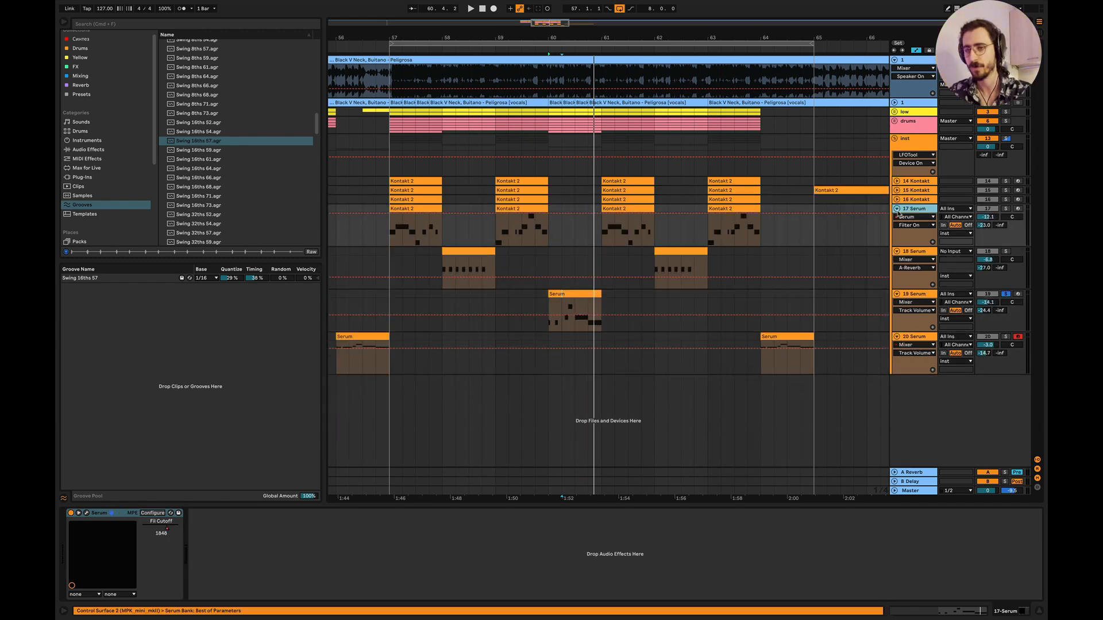
left_click(897, 209)
left_click(896, 218)
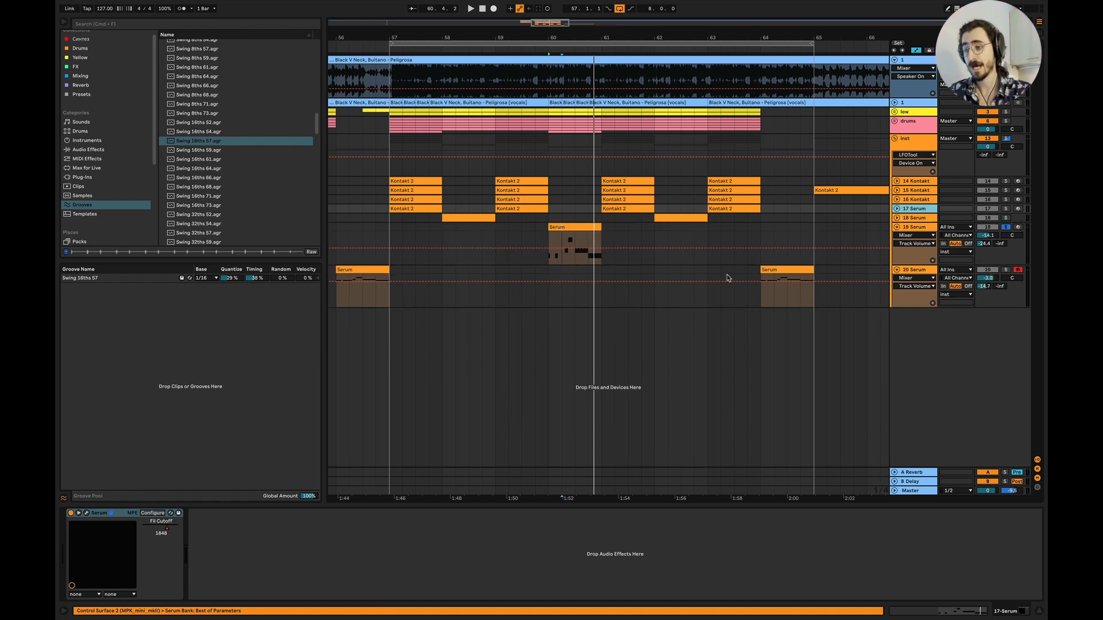
Step: Play the soloed 19 Serum clip again from bar 60
scroll(728, 275, "right", 1)
left_click(544, 262)
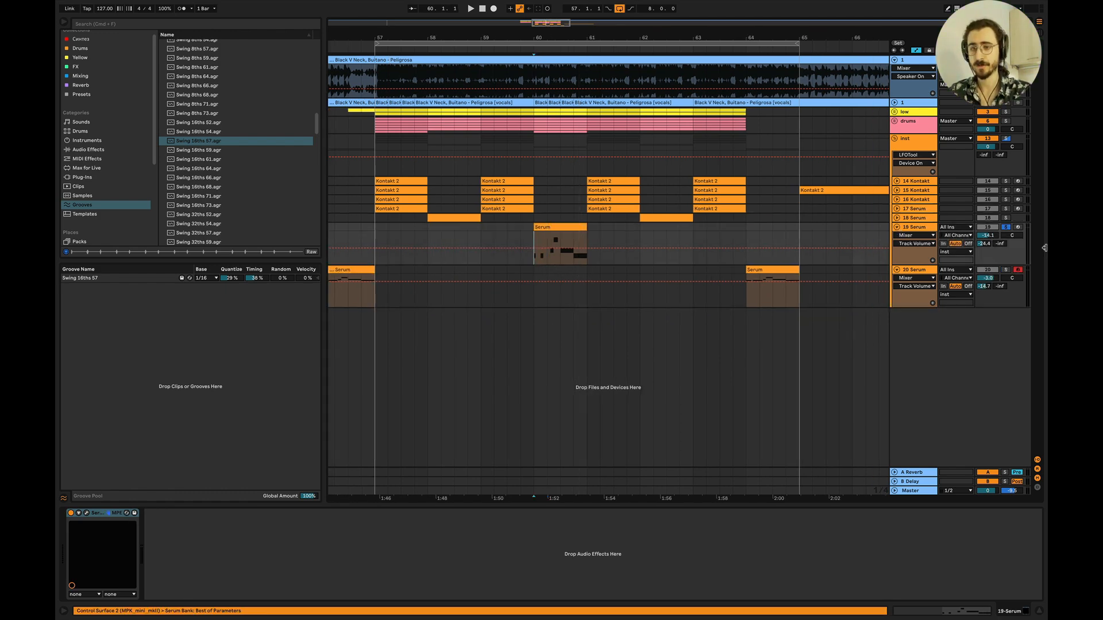
key("space")
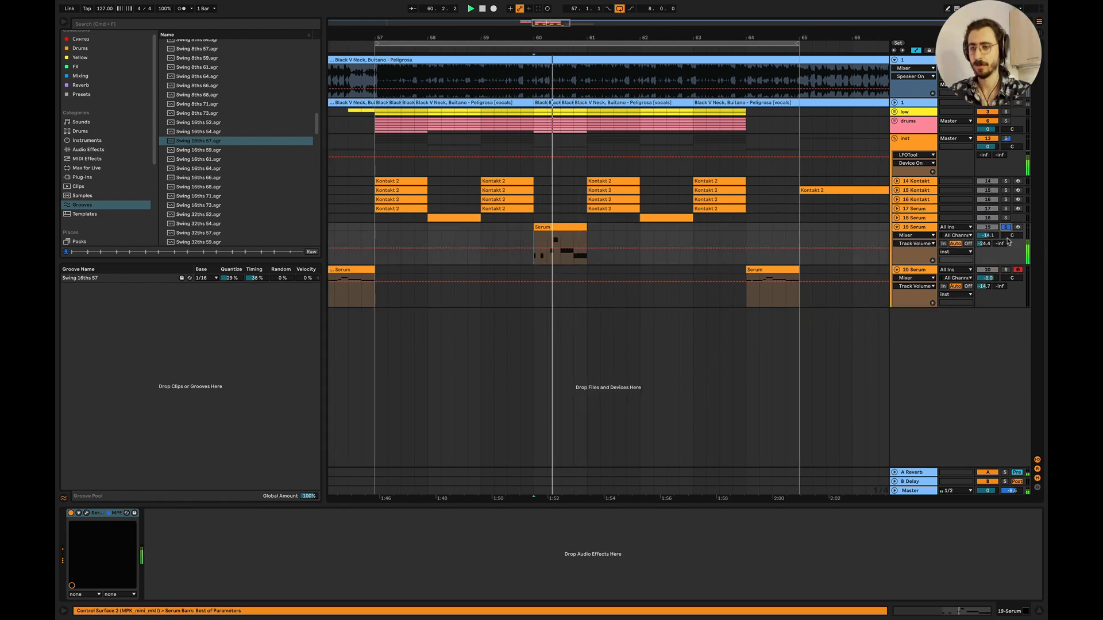
Step: Solo the 20 Serum track instead and unfold the 17 Serum track to show its Kontakt 2 clips
left_click(1006, 269)
scroll(635, 277, "left", 1)
scroll(634, 277, "up", 5)
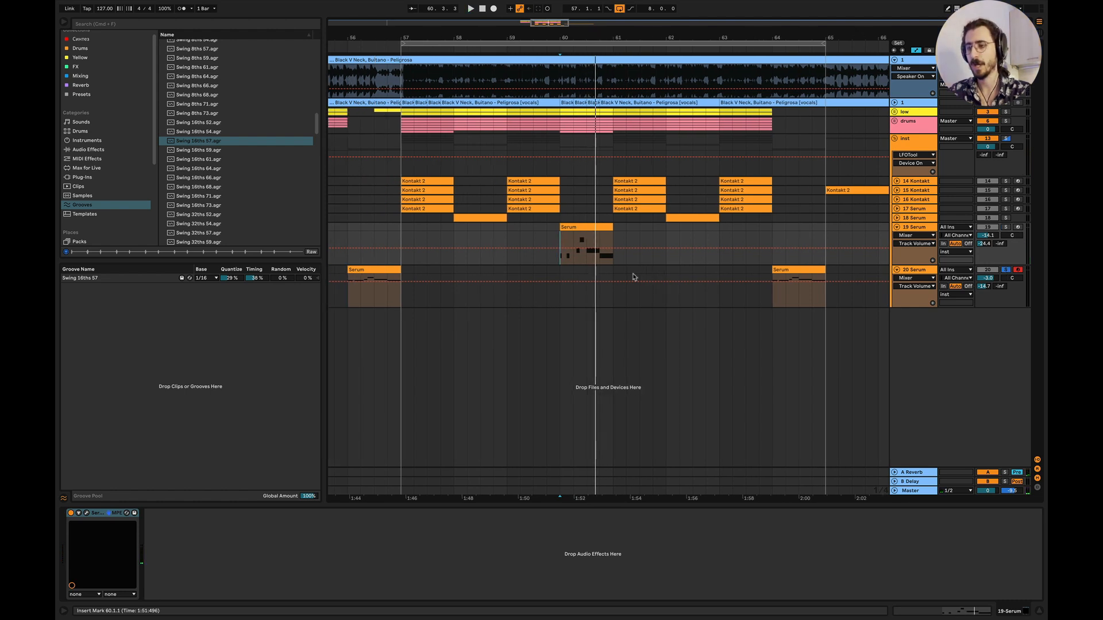
scroll(565, 234, "down", 2)
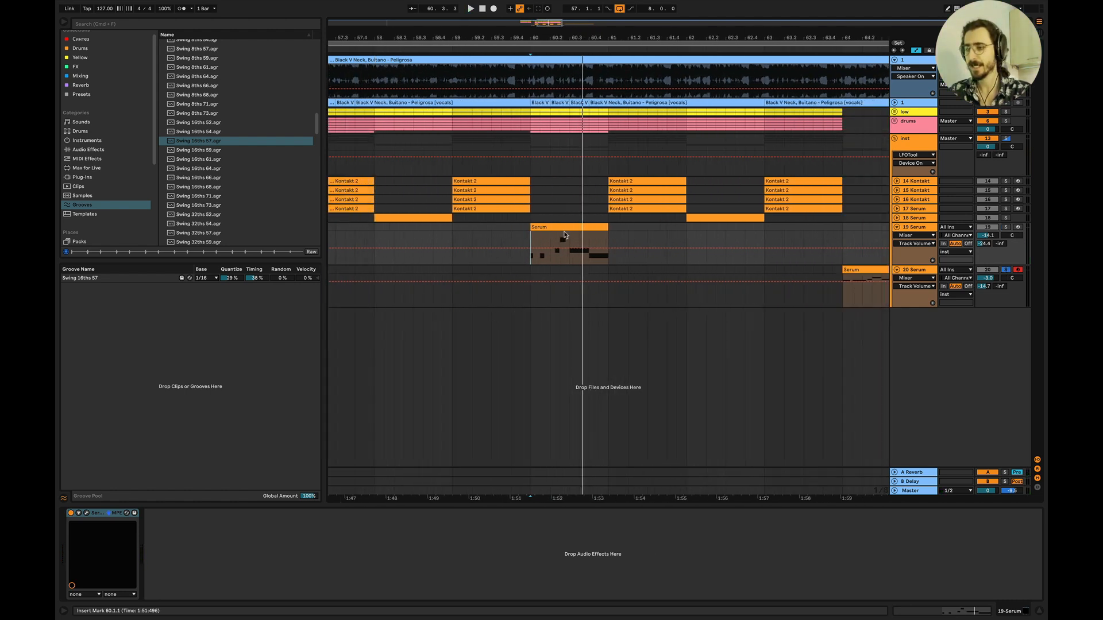
scroll(564, 235, "left", 1)
left_click(897, 209)
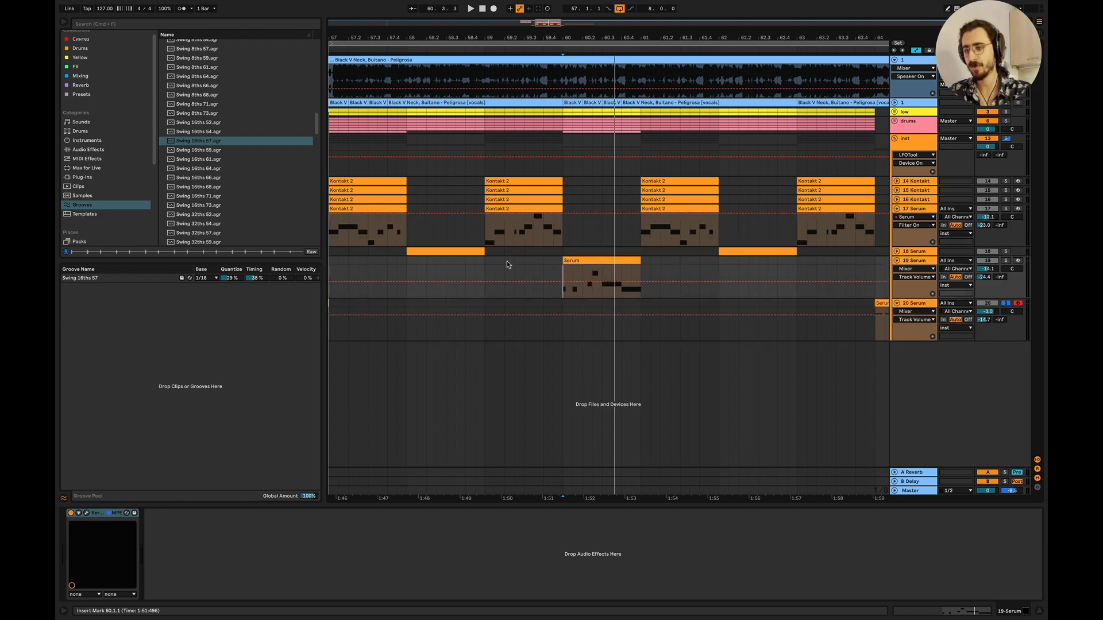
scroll(679, 180, "down", 3)
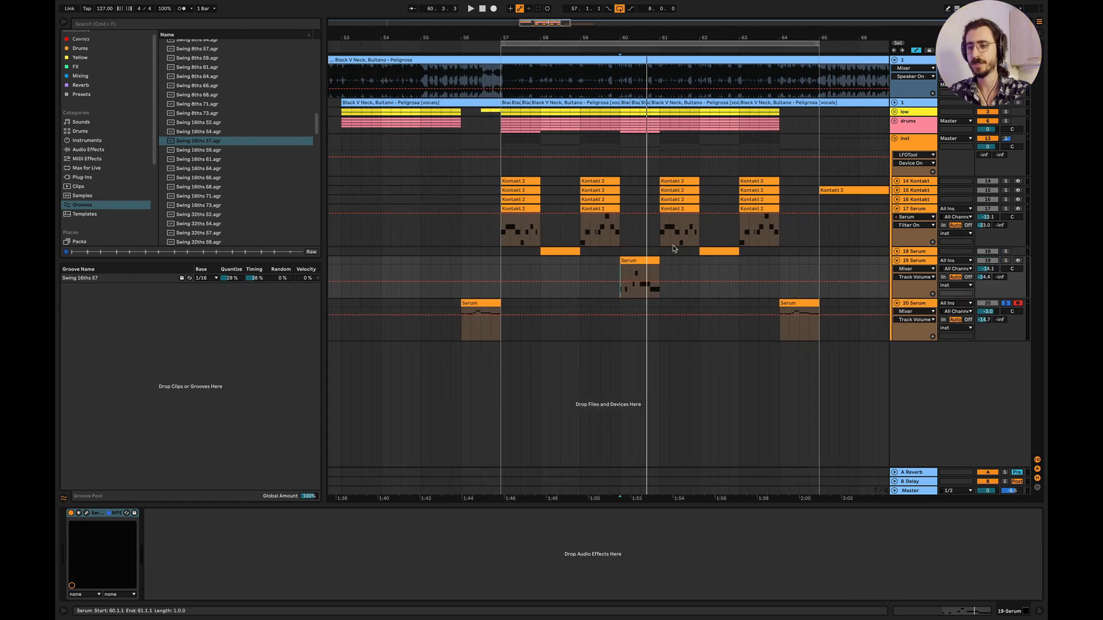
scroll(552, 239, "up", 1)
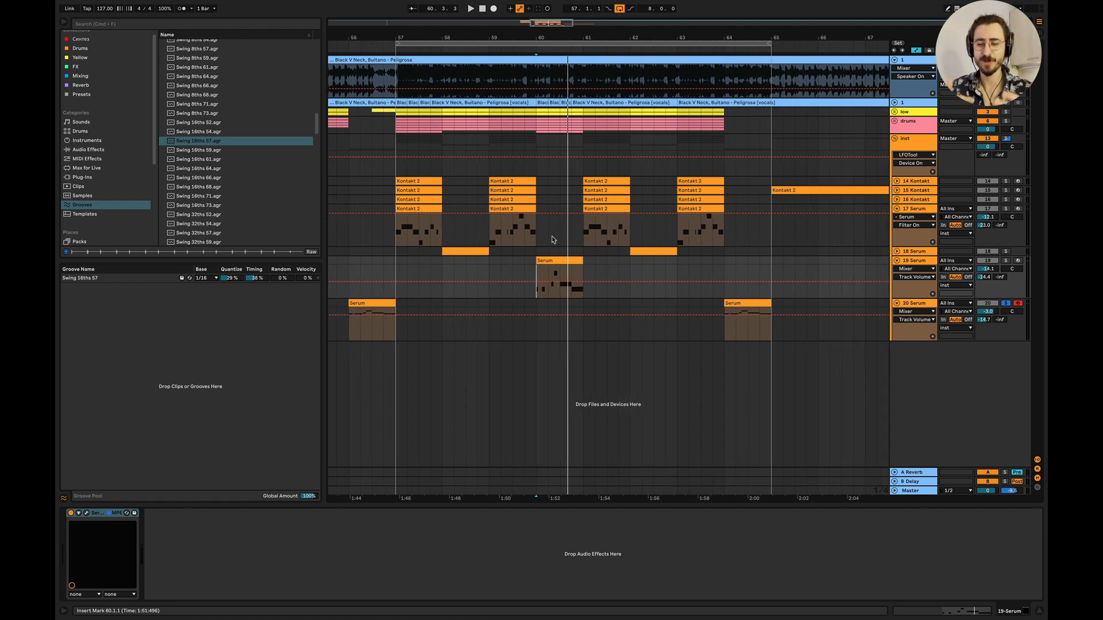
Step: Play the soloed 20 Serum clip from bar 64
left_click(546, 262)
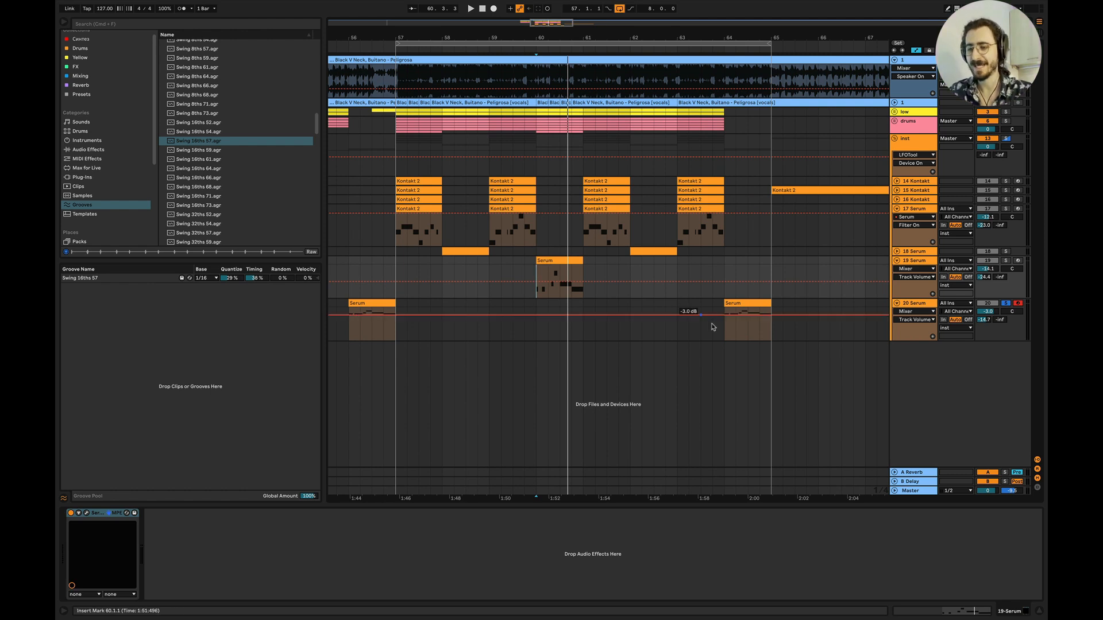
left_click(724, 332)
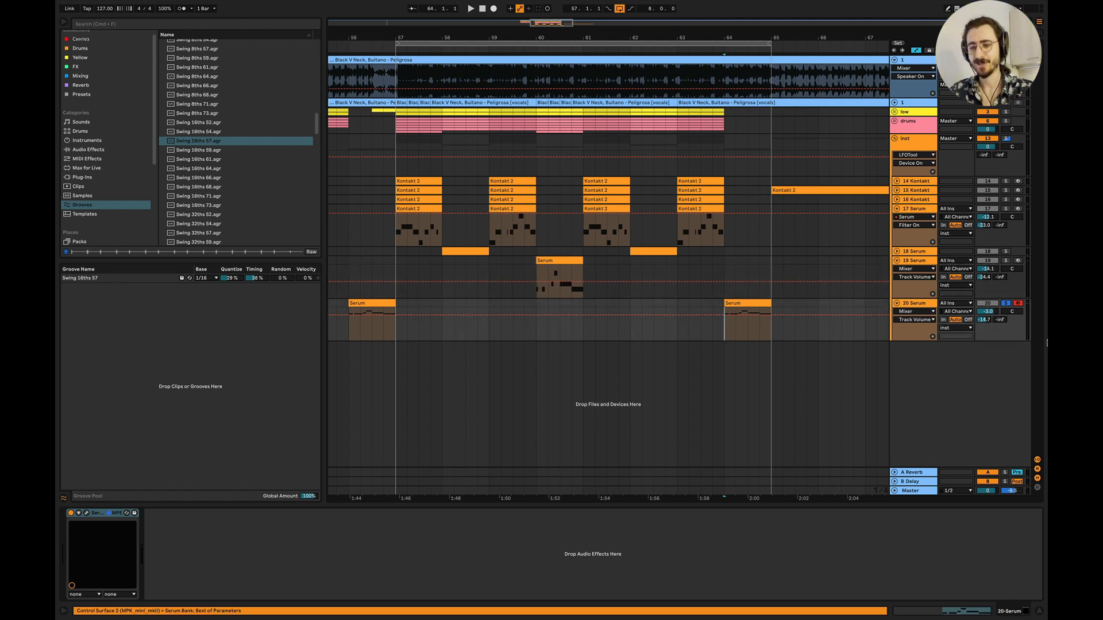
key("space")
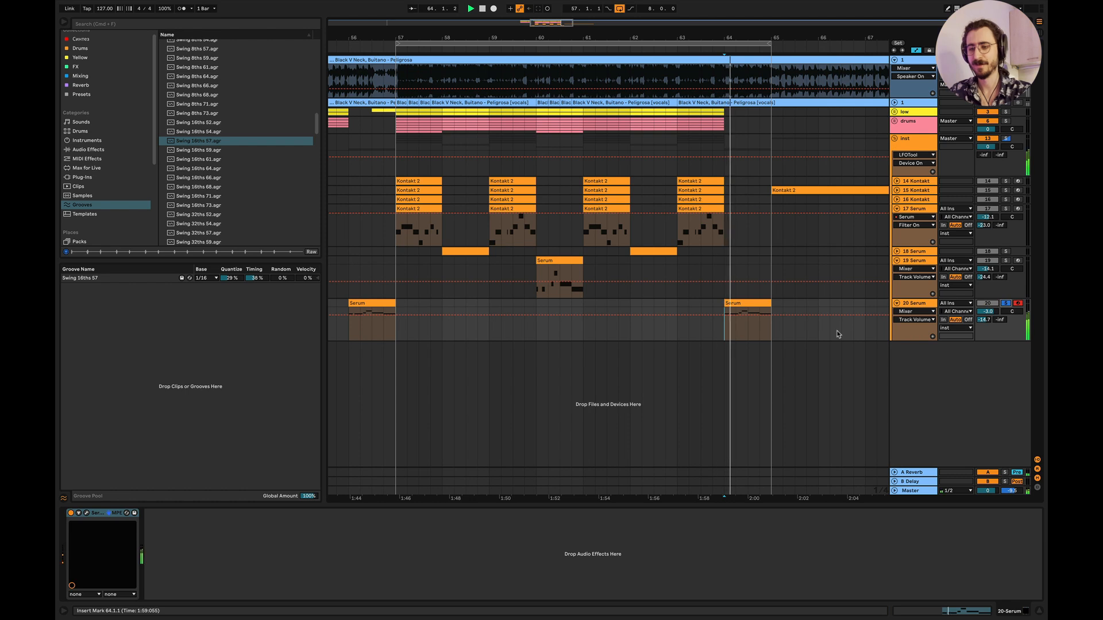
scroll(573, 267, "left", 5)
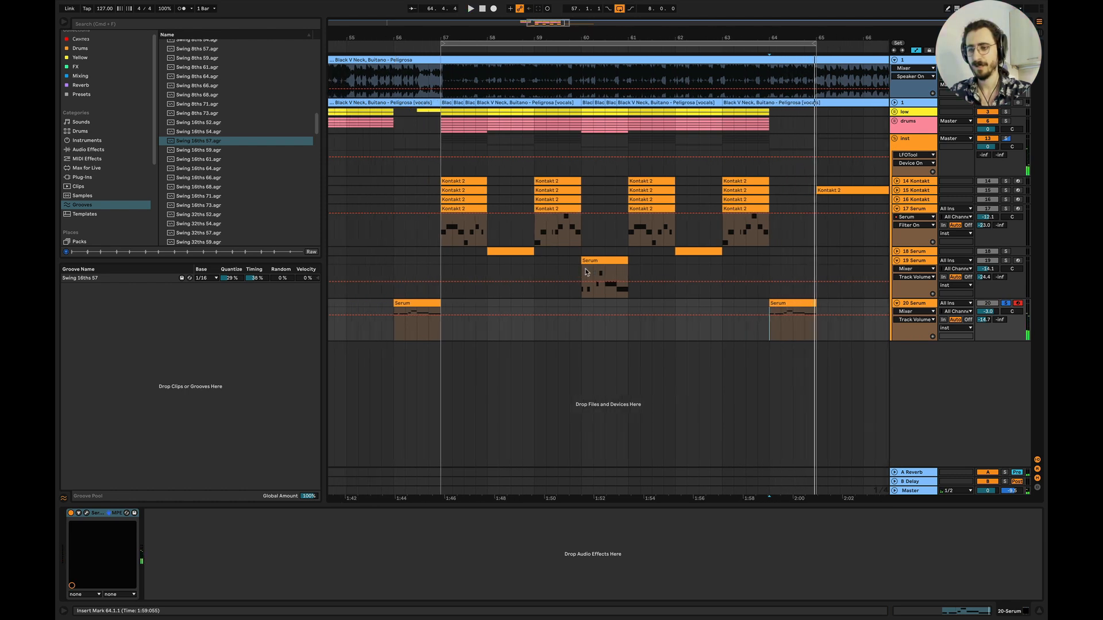
Step: Unfold the 16 Kontakt track, examine the notes of the 20 Serum clip at bar 64, and close the note editor
left_click(896, 199)
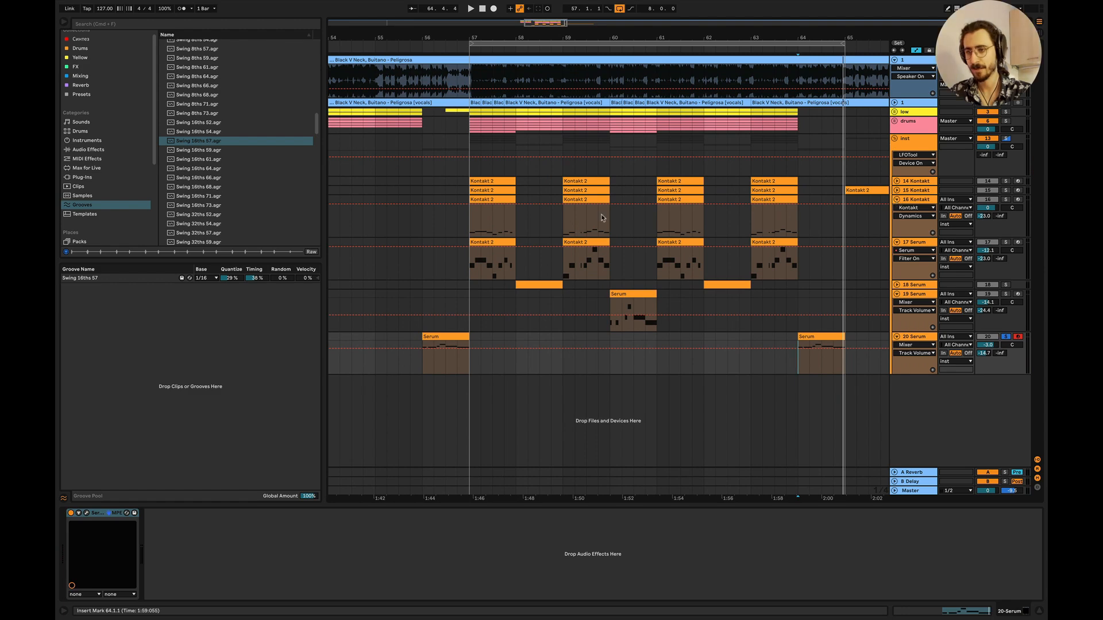
scroll(811, 366, "up", 5)
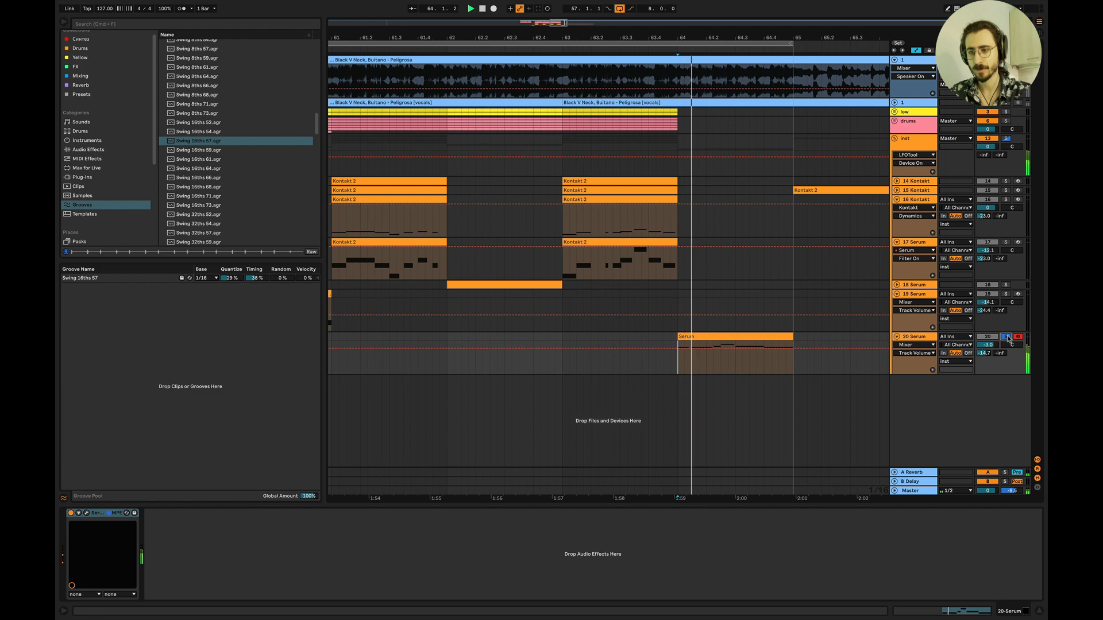
double_click(715, 339)
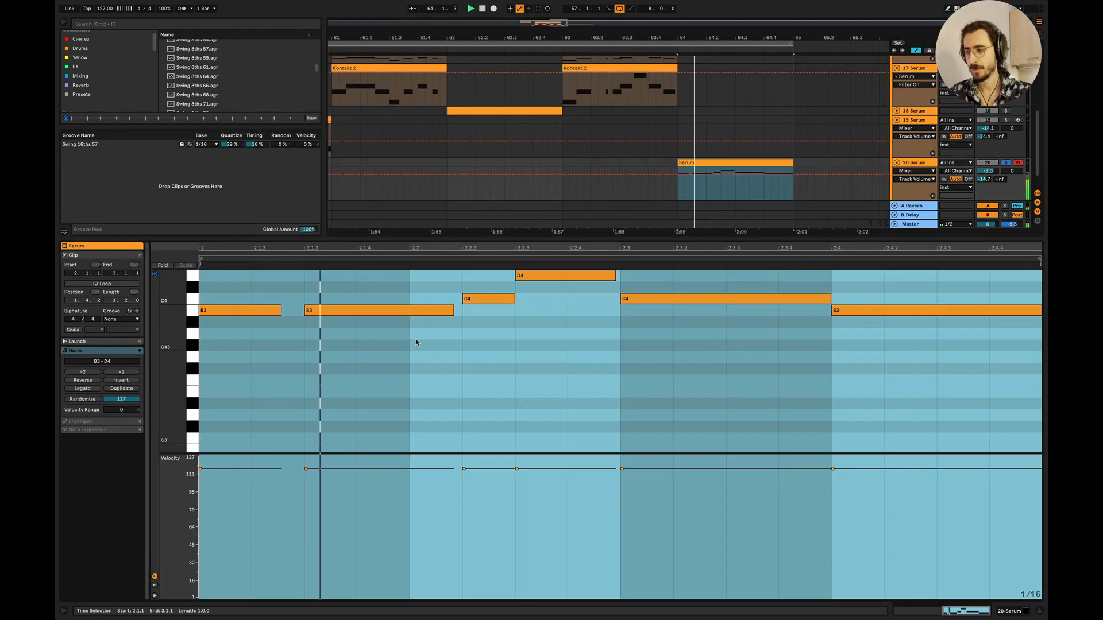
left_click(1039, 612)
scroll(649, 303, "down", 6)
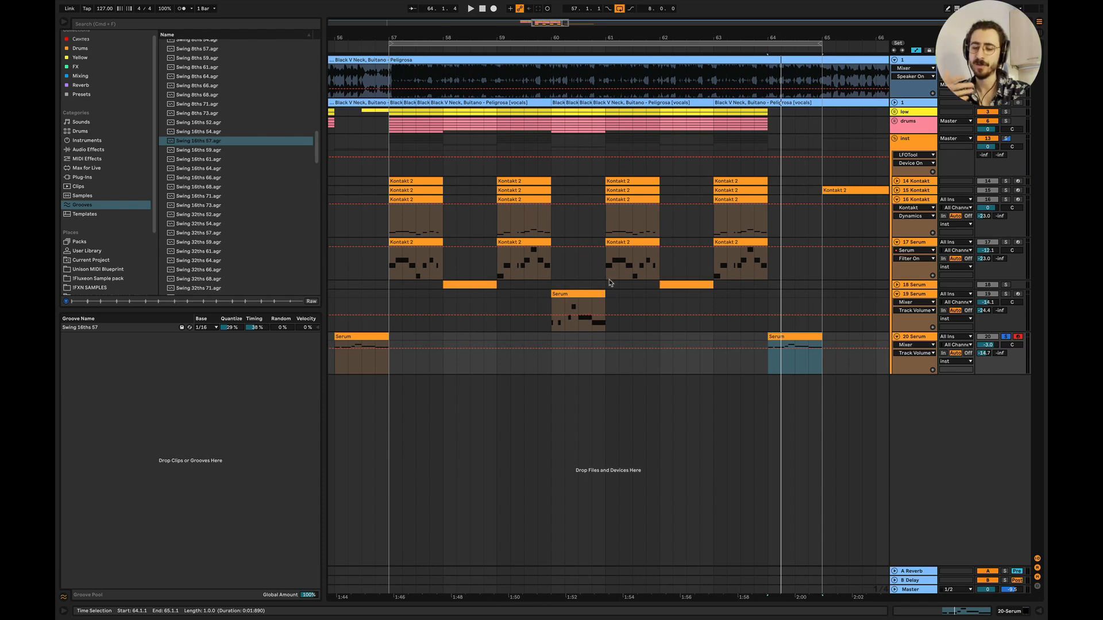
Step: Fold the 16 Kontakt, 17 Serum, 19 Serum and 20 Serum tracks in the inst group
scroll(610, 283, "down", 4)
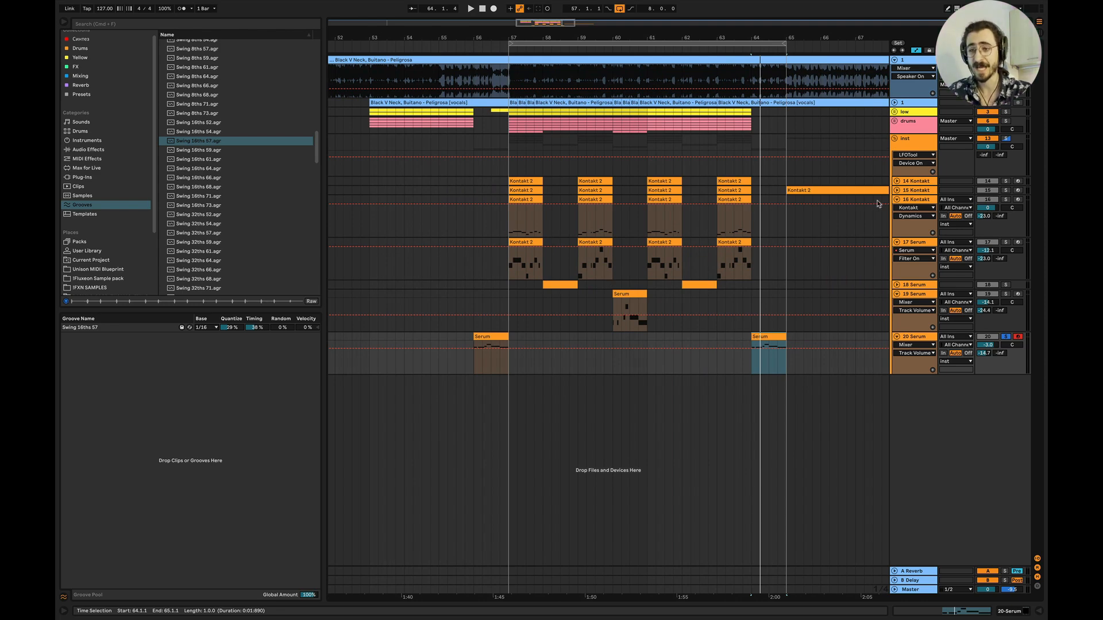
left_click(896, 199)
left_click(897, 210)
left_click(897, 208)
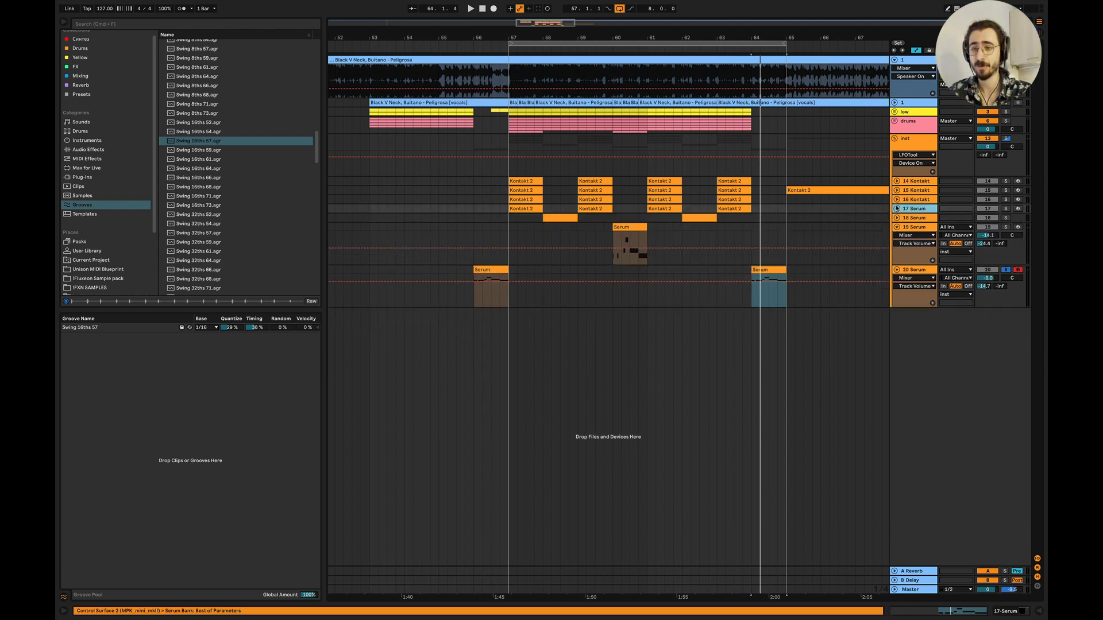
left_click(897, 228)
left_click(897, 236)
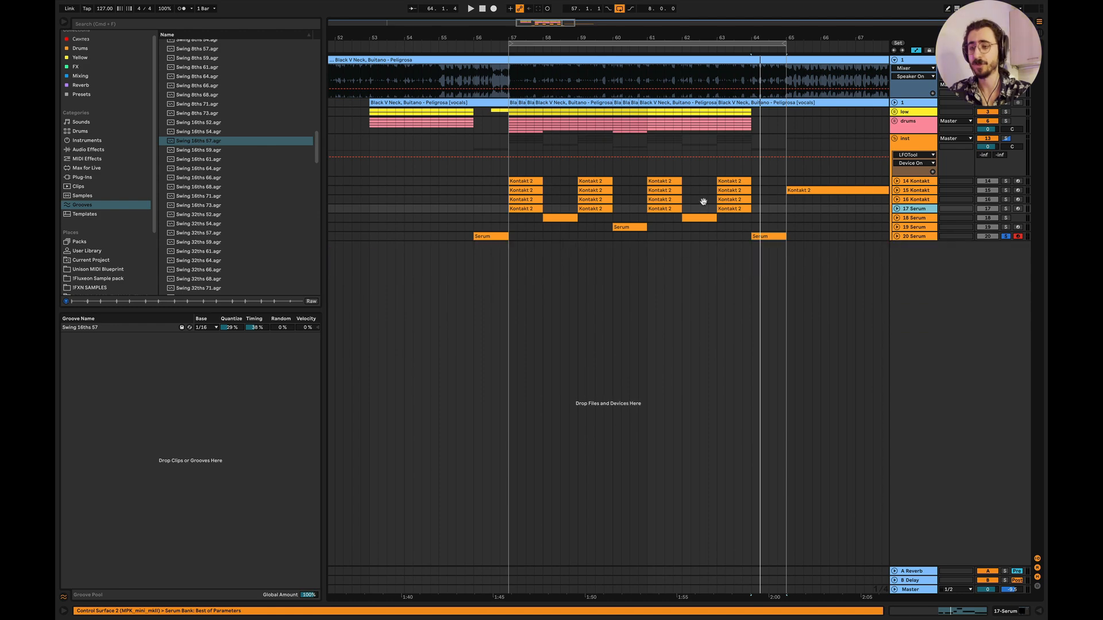
Step: Select bars 57 to 65 across the drums group and all the inst tracks to show the section's extent
scroll(471, 143, "down", 4)
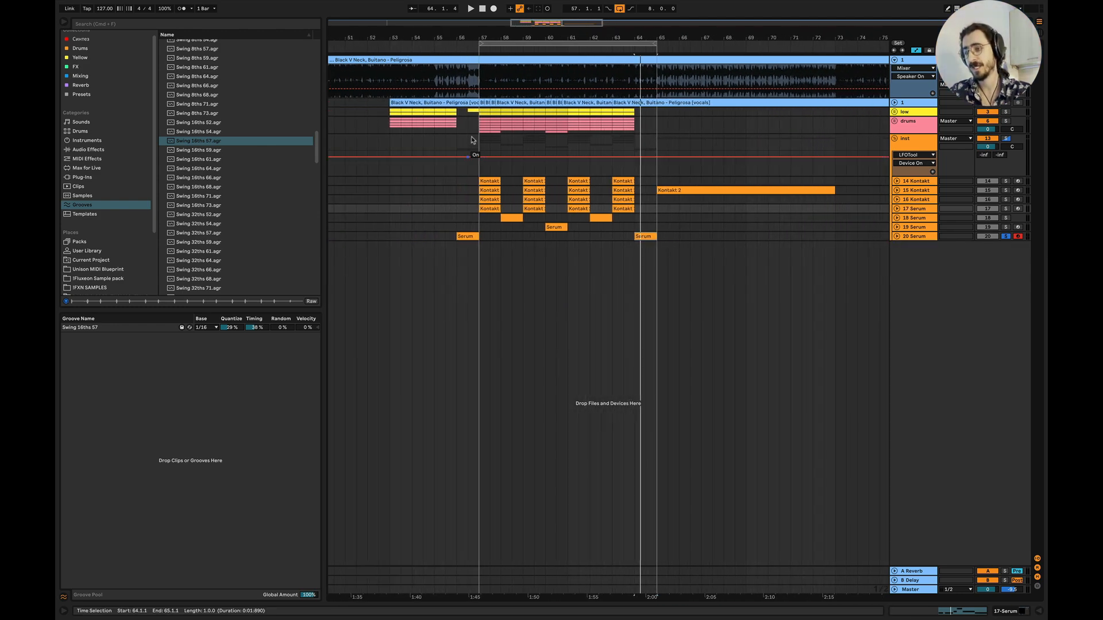
left_click_drag(478, 119, 660, 246)
scroll(660, 245, "down", 10)
scroll(429, 193, "down", 3)
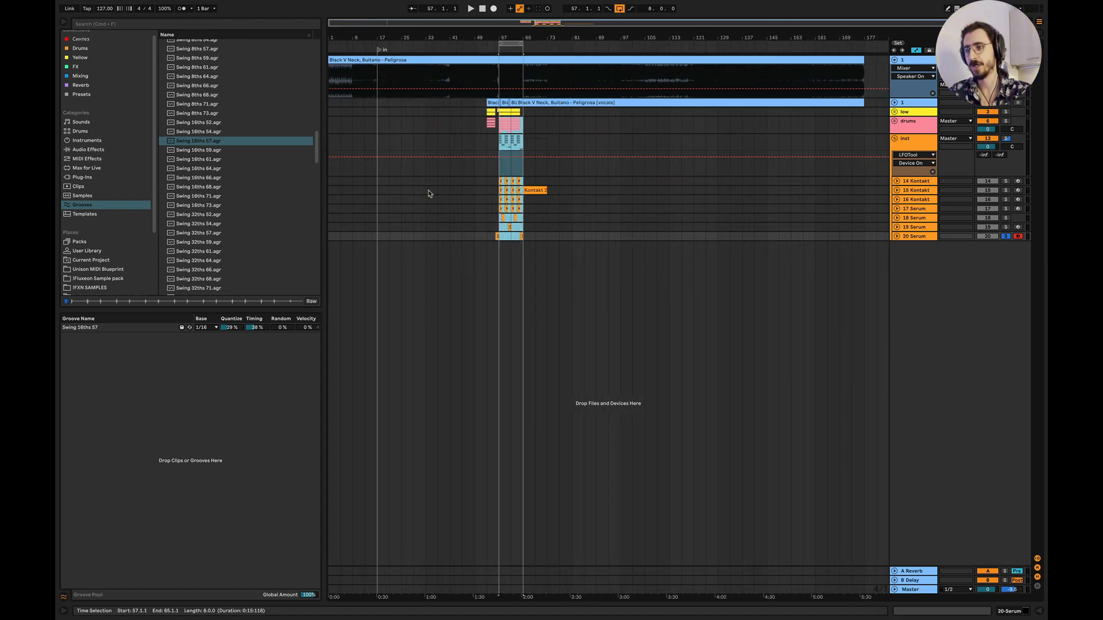
scroll(544, 171, "up", 10)
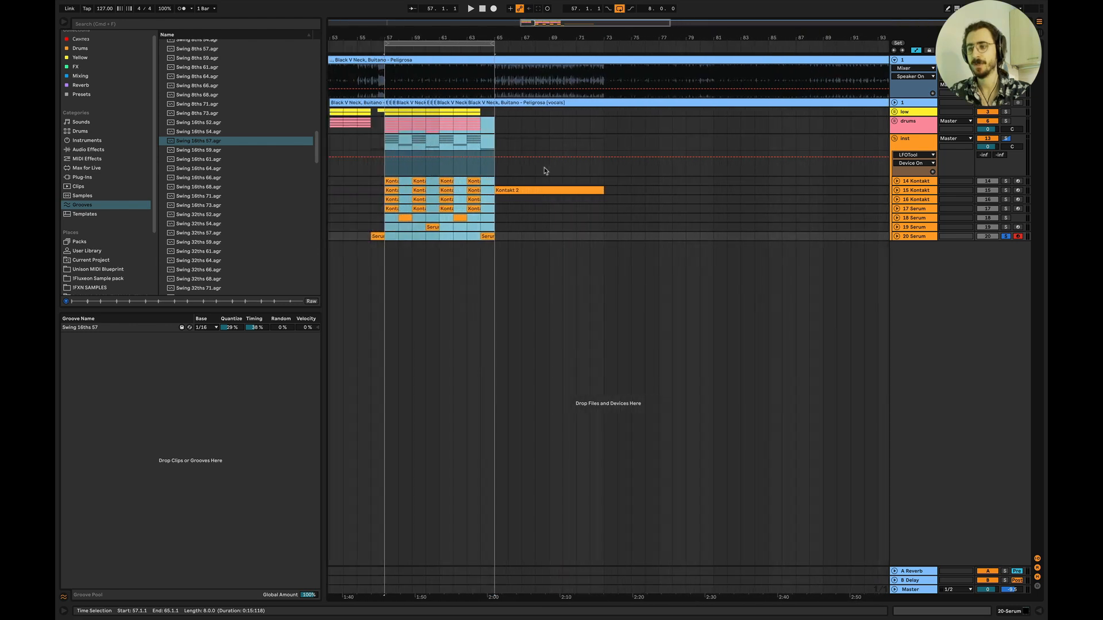
scroll(543, 168, "up", 3)
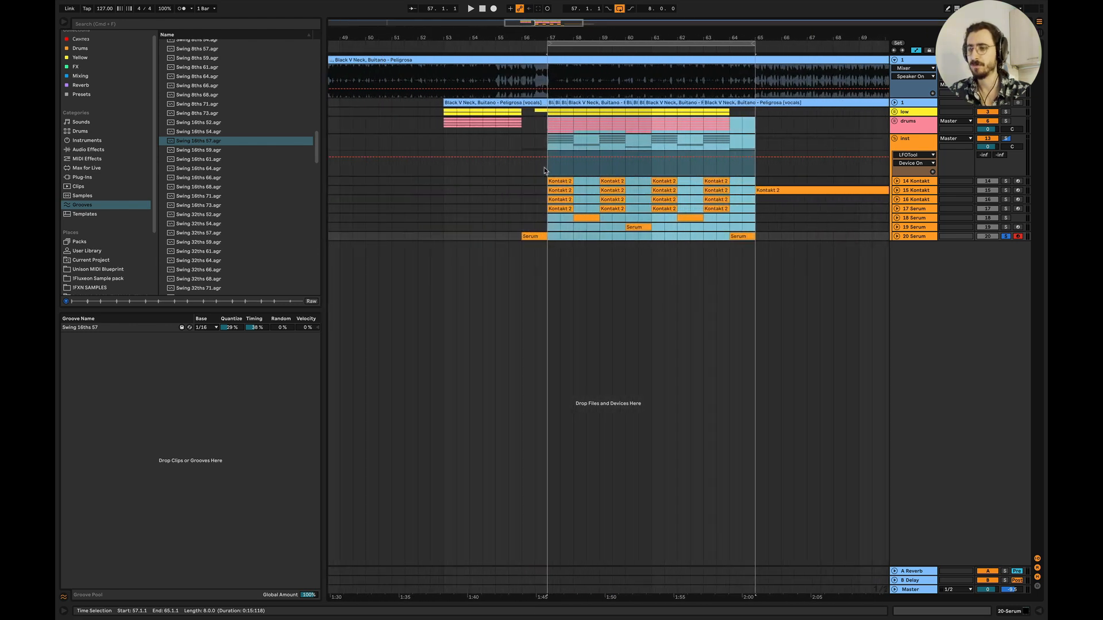
Step: Turn off solo on the 20 Serum track so that every group plays
left_click(1006, 228)
left_click(1006, 236)
left_click(1006, 236)
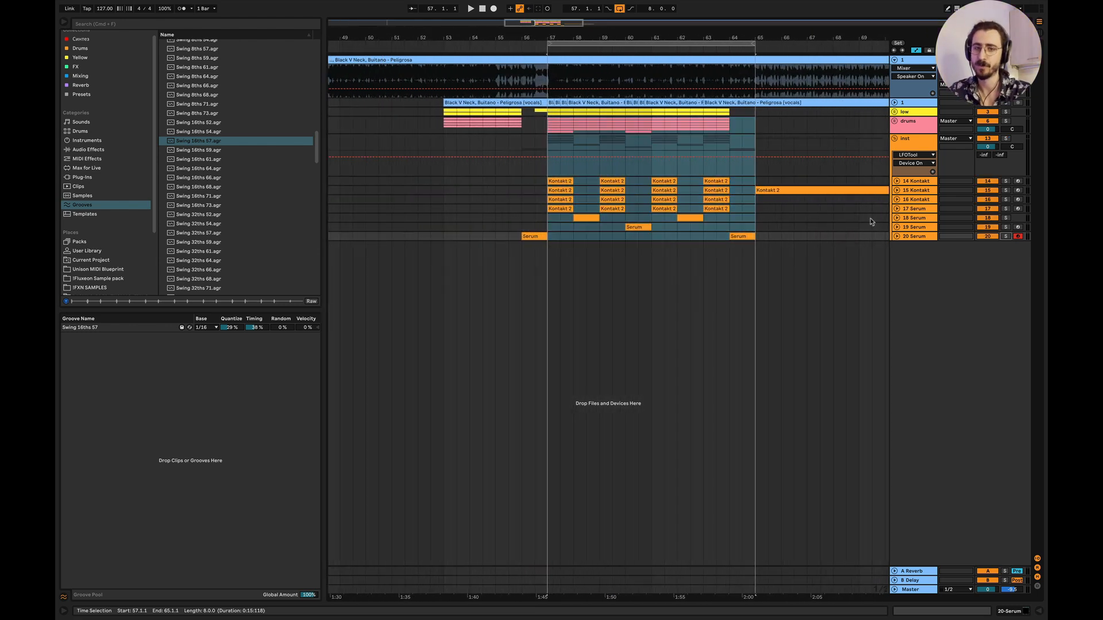
Step: Play the full arrangement from 52.3.1 with looping switched off, and place the insert marker at 64.3.1
left_click(436, 138)
key("space")
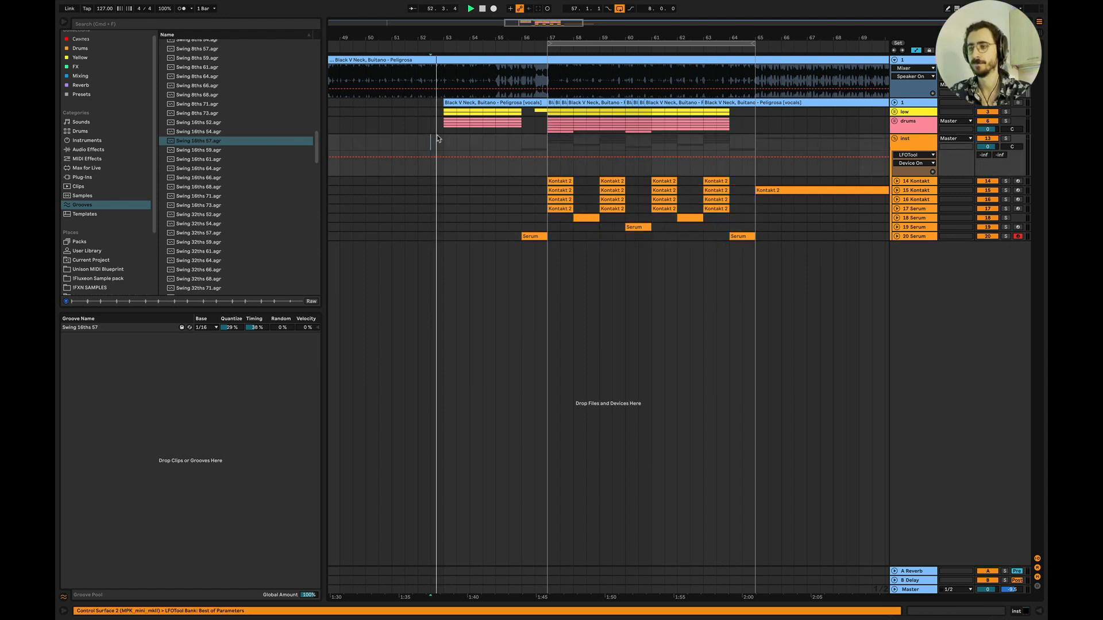
left_click(620, 9)
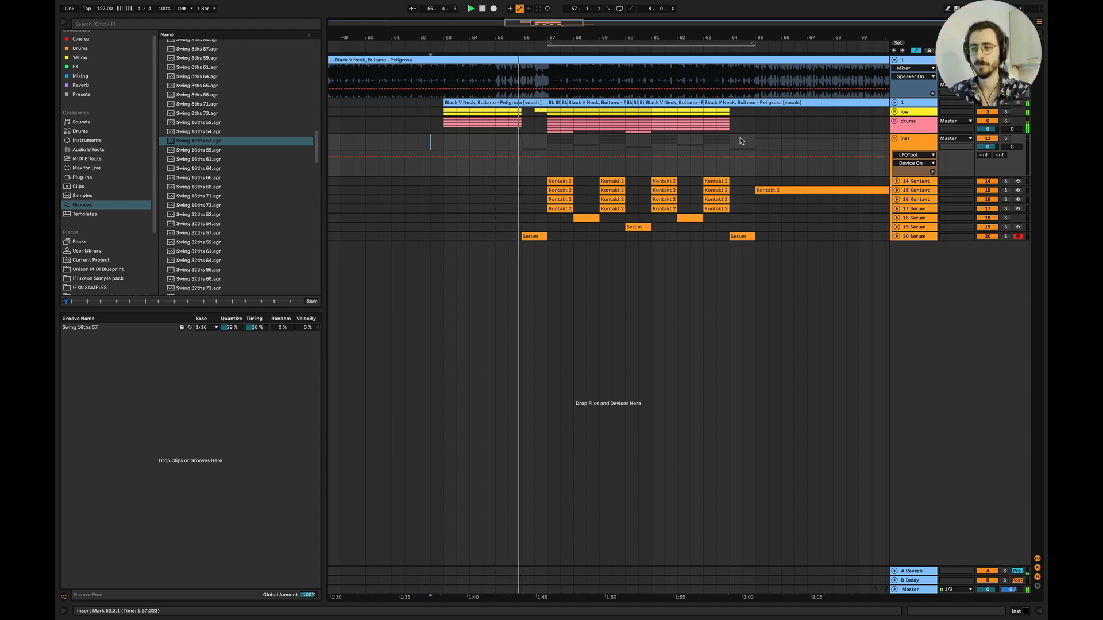
left_click(741, 141)
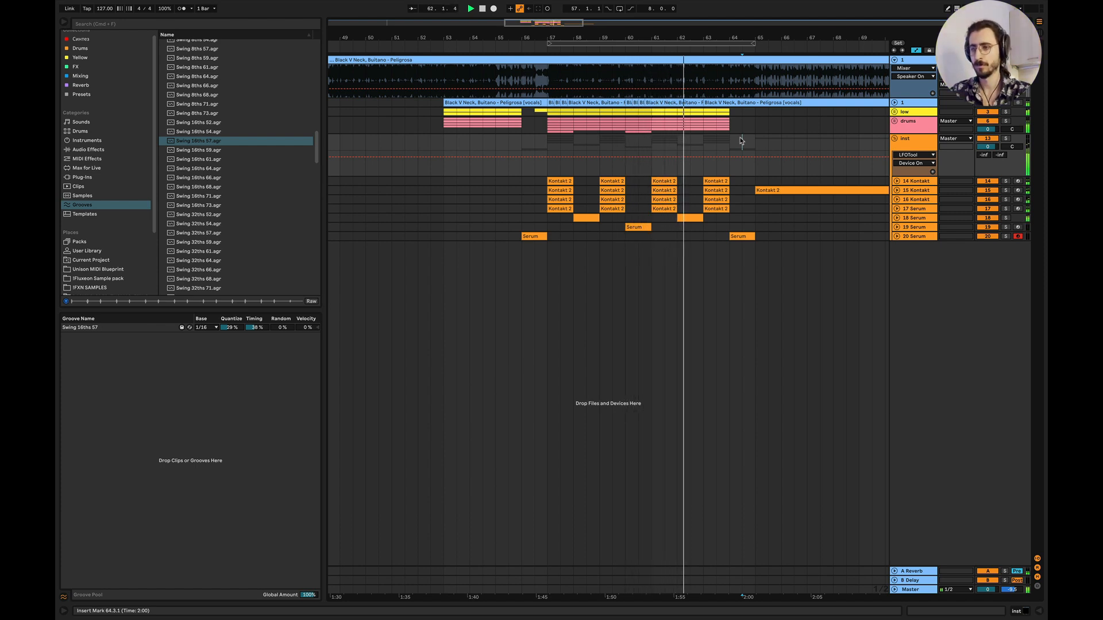
Step: Unfold the 15 Kontakt track to show its long clip from bar 65, stop playback and collapse the inst group
scroll(871, 185, "right", 5)
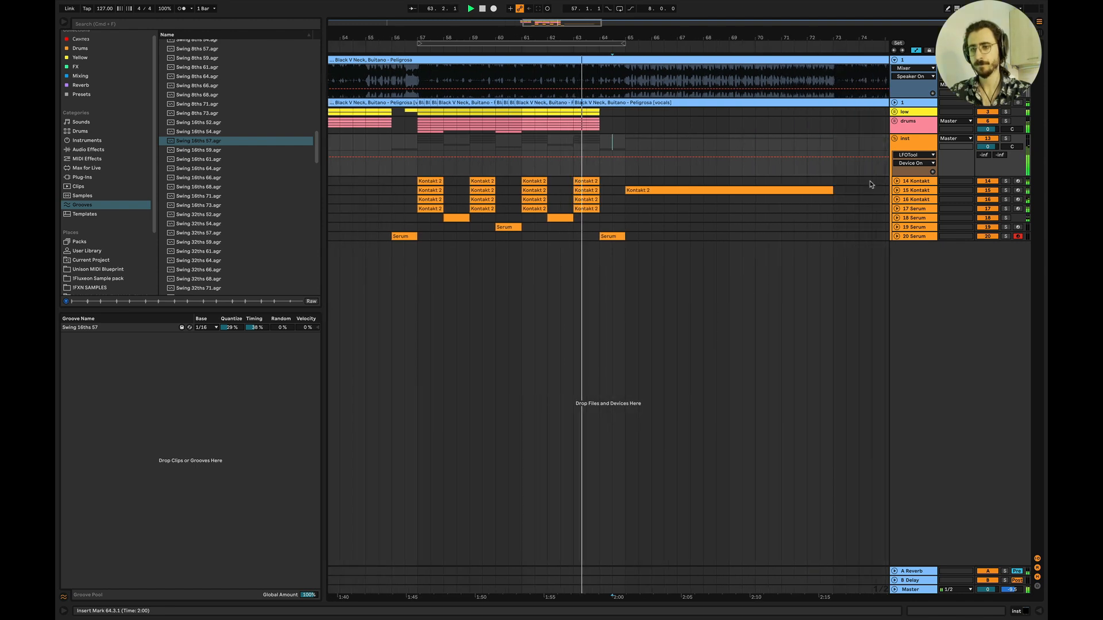
left_click(897, 191)
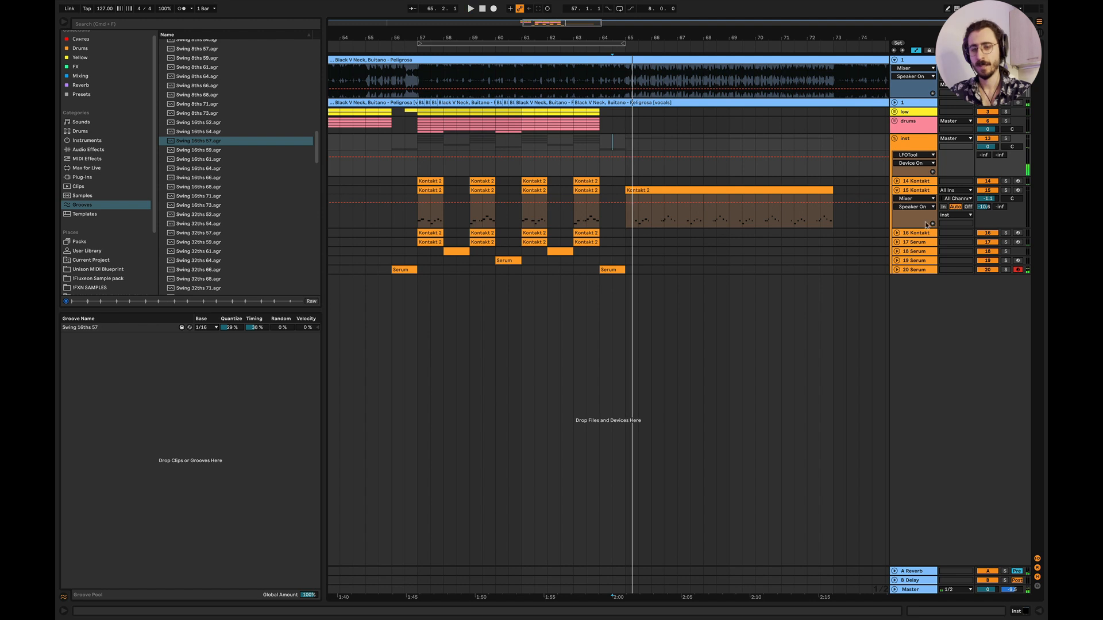
left_click(894, 139)
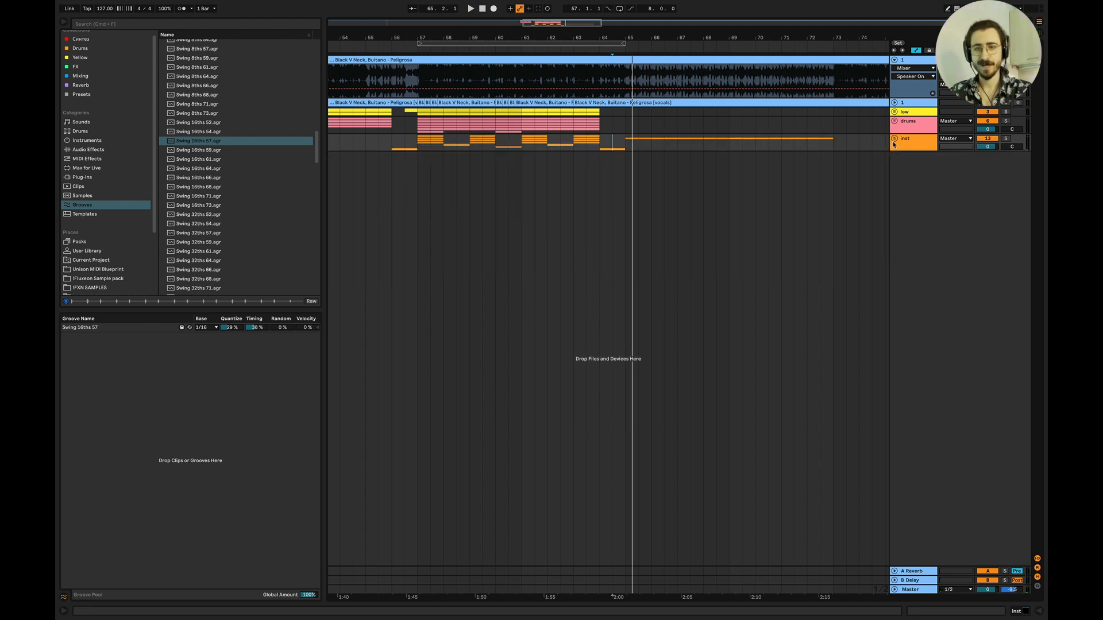